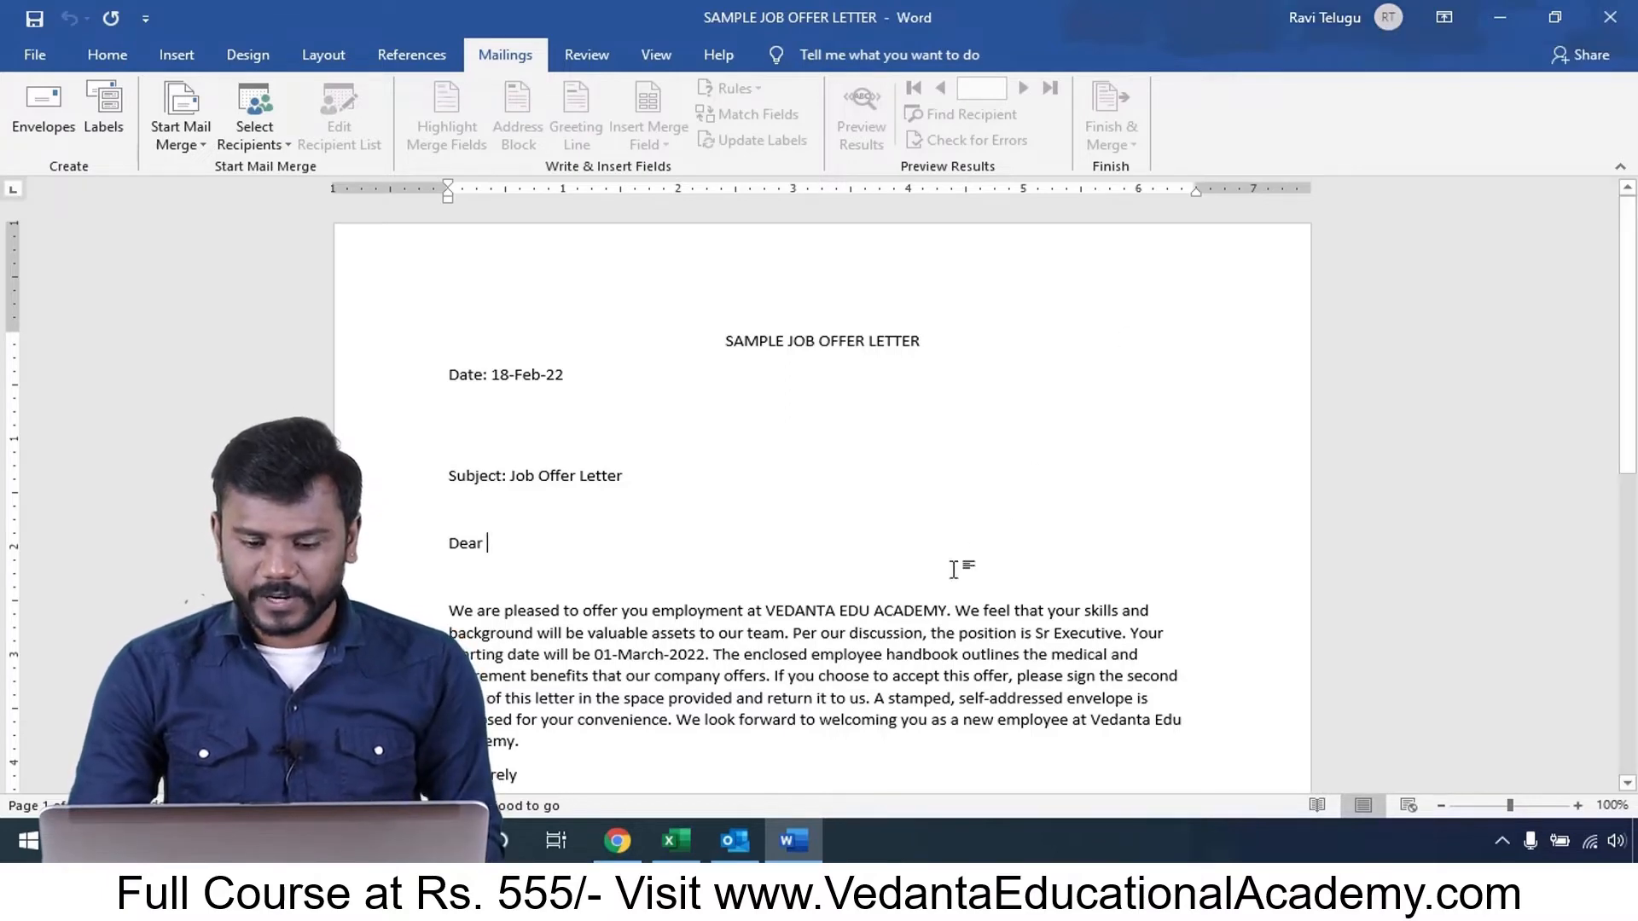
click(737, 845)
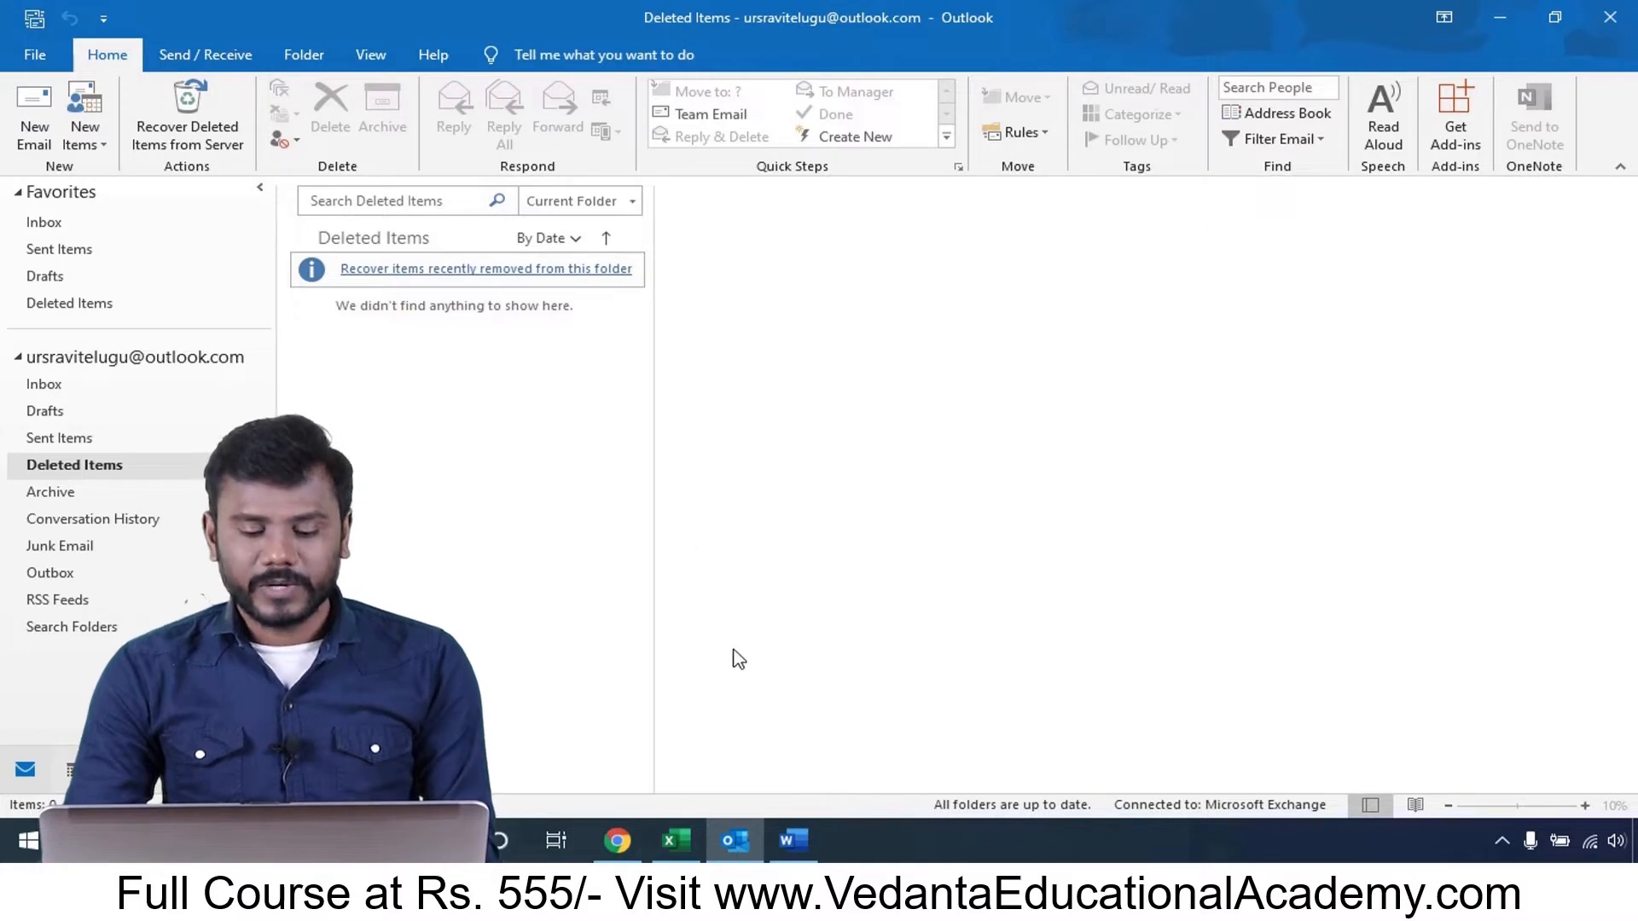
click(790, 841)
click(740, 842)
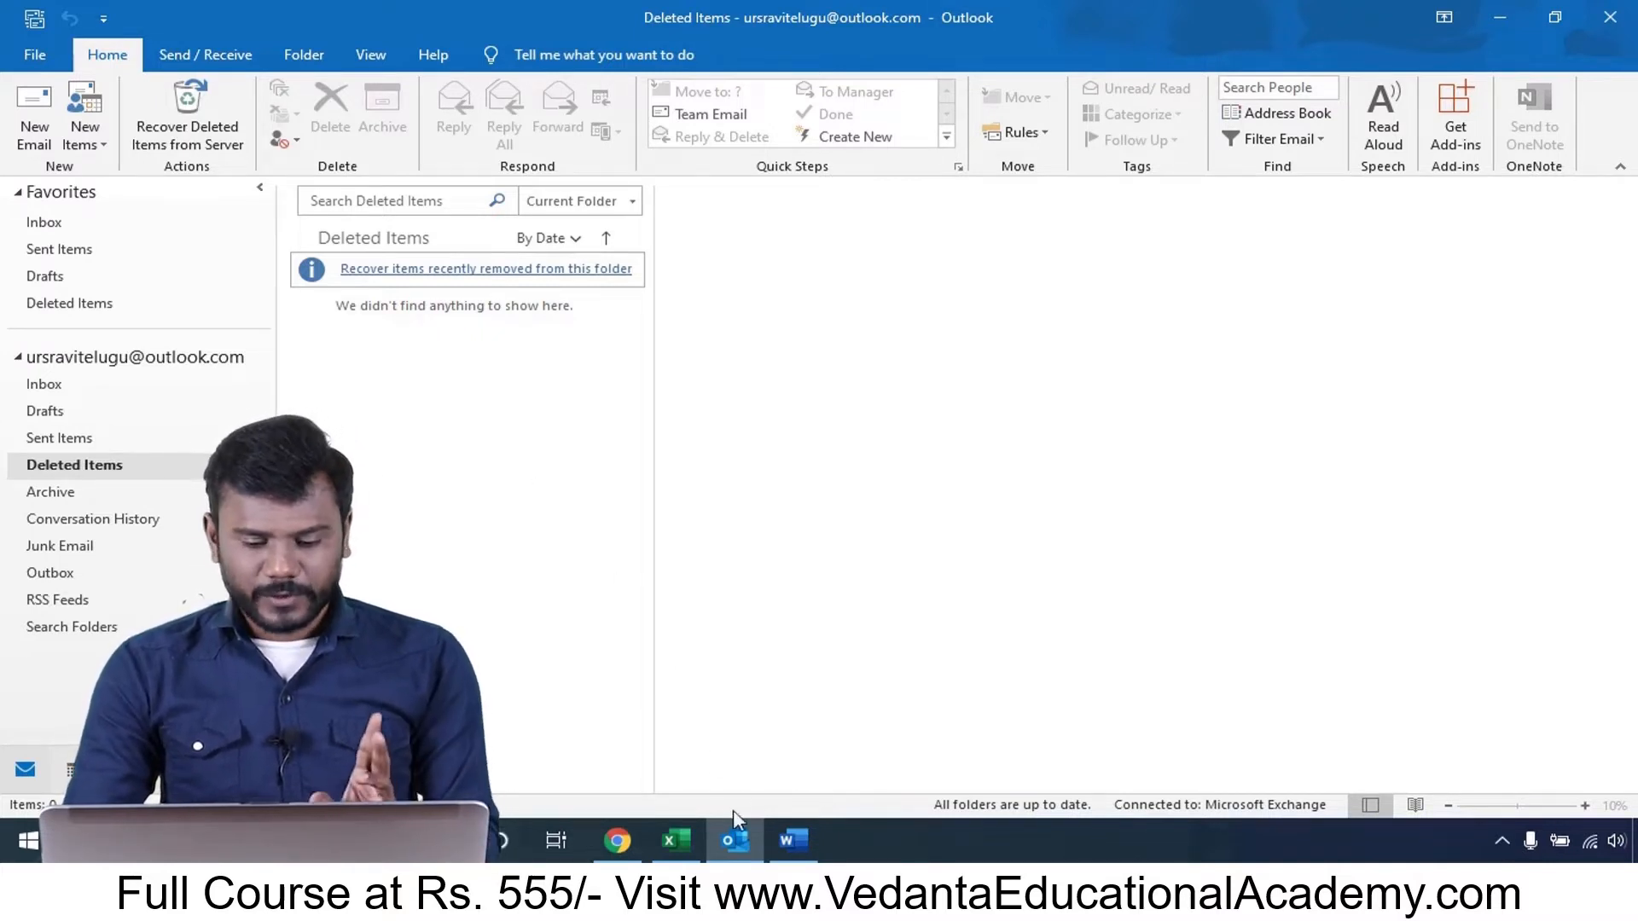
mouse_move(731, 841)
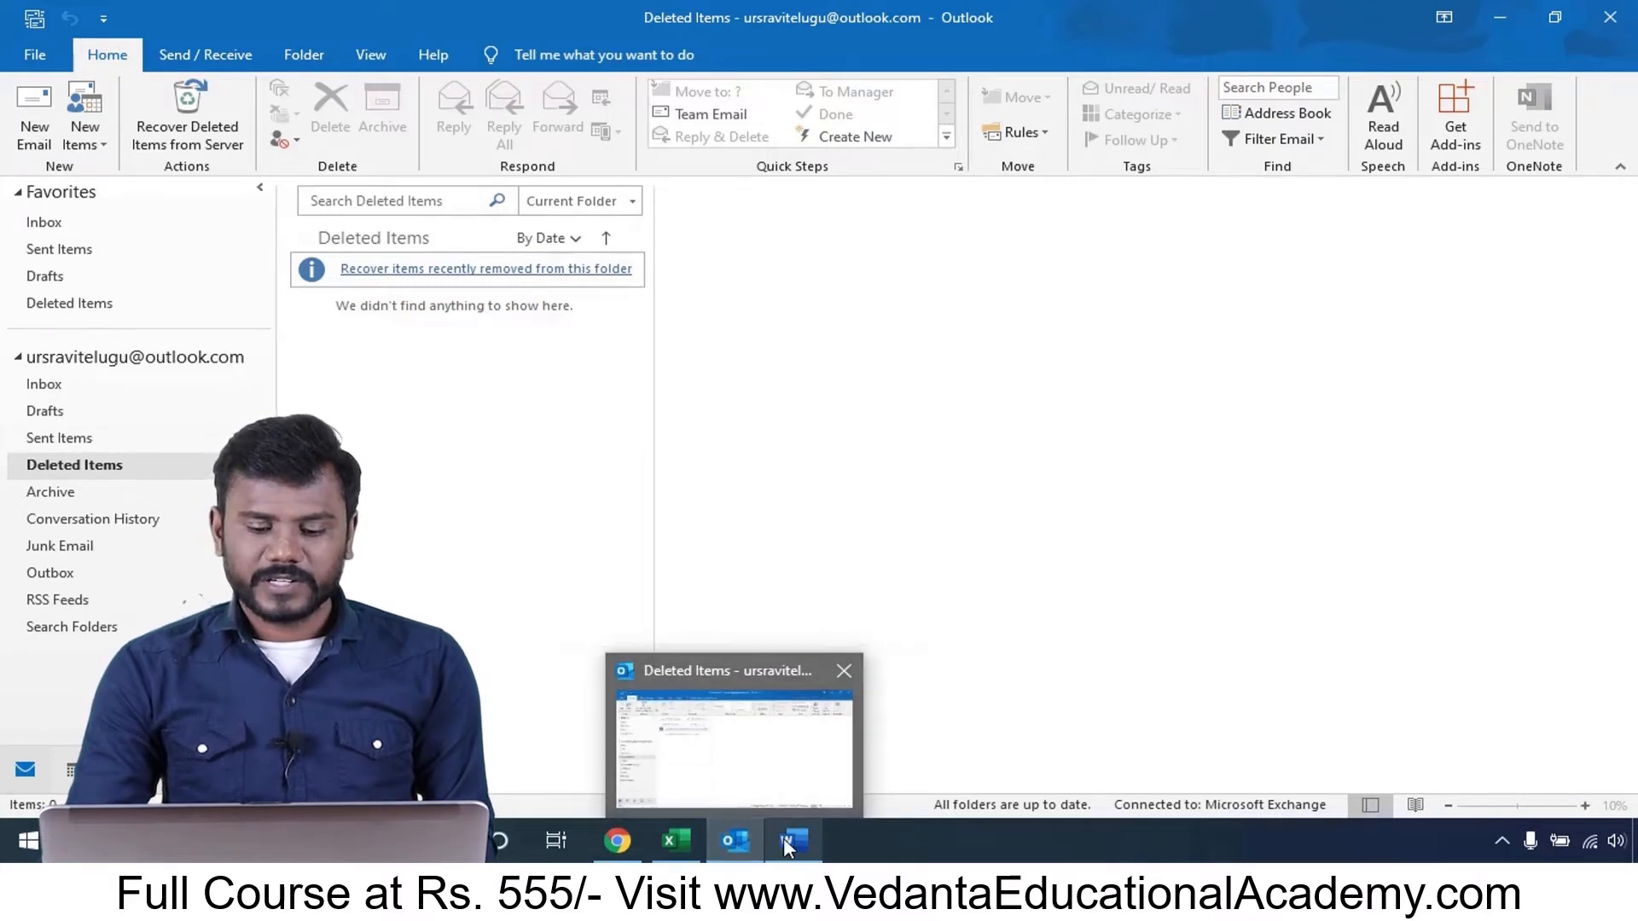
click(760, 680)
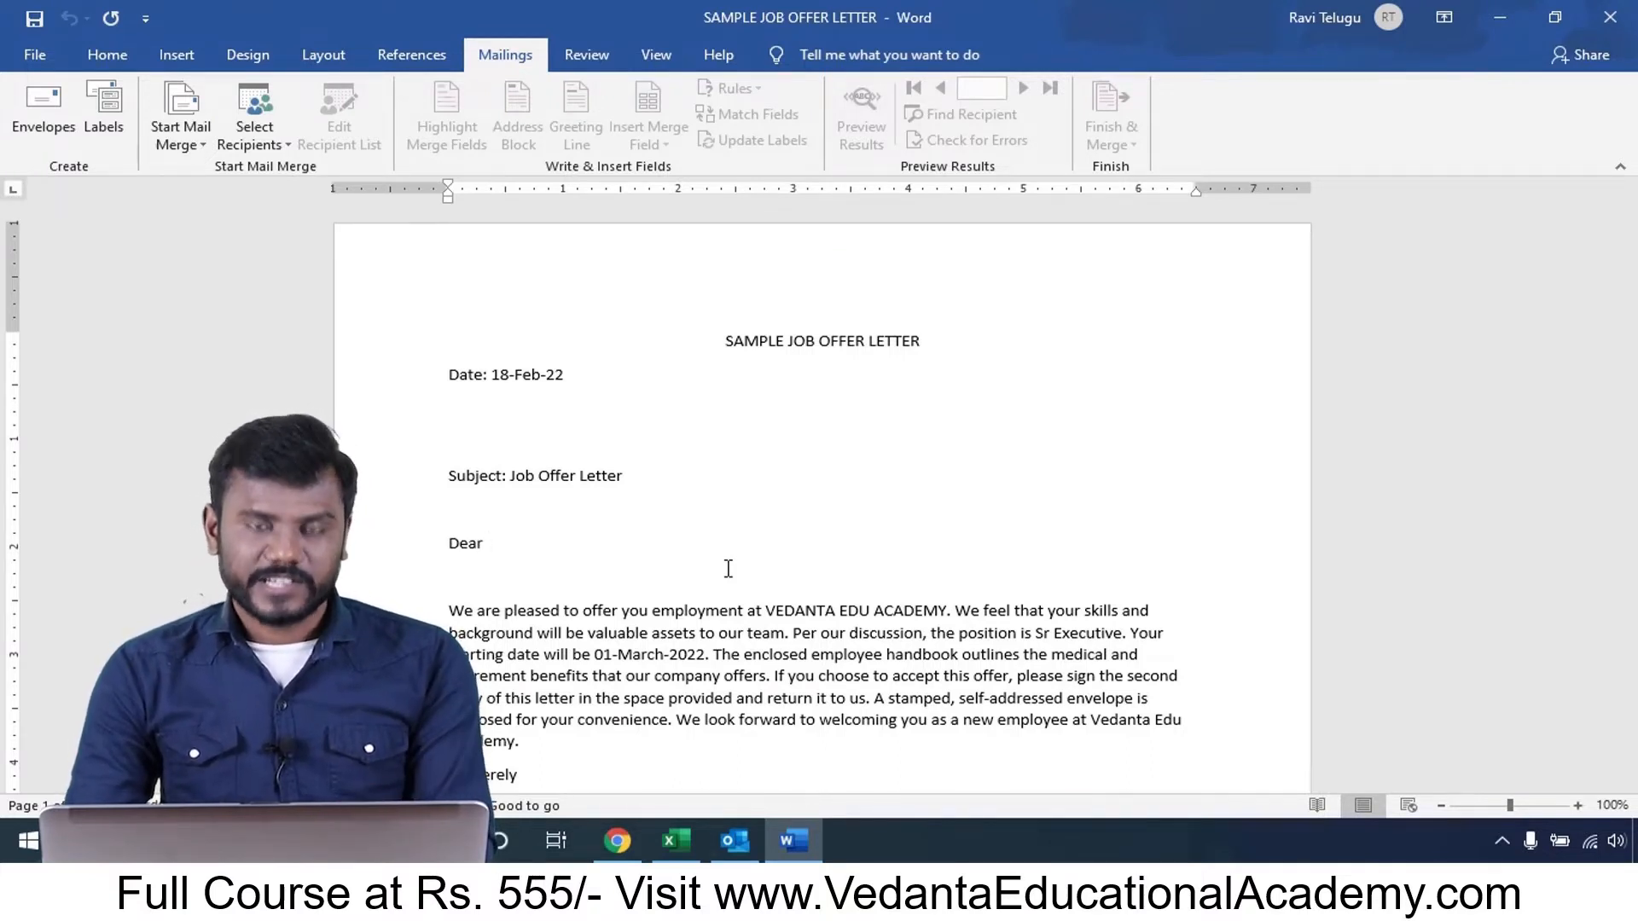
click(738, 838)
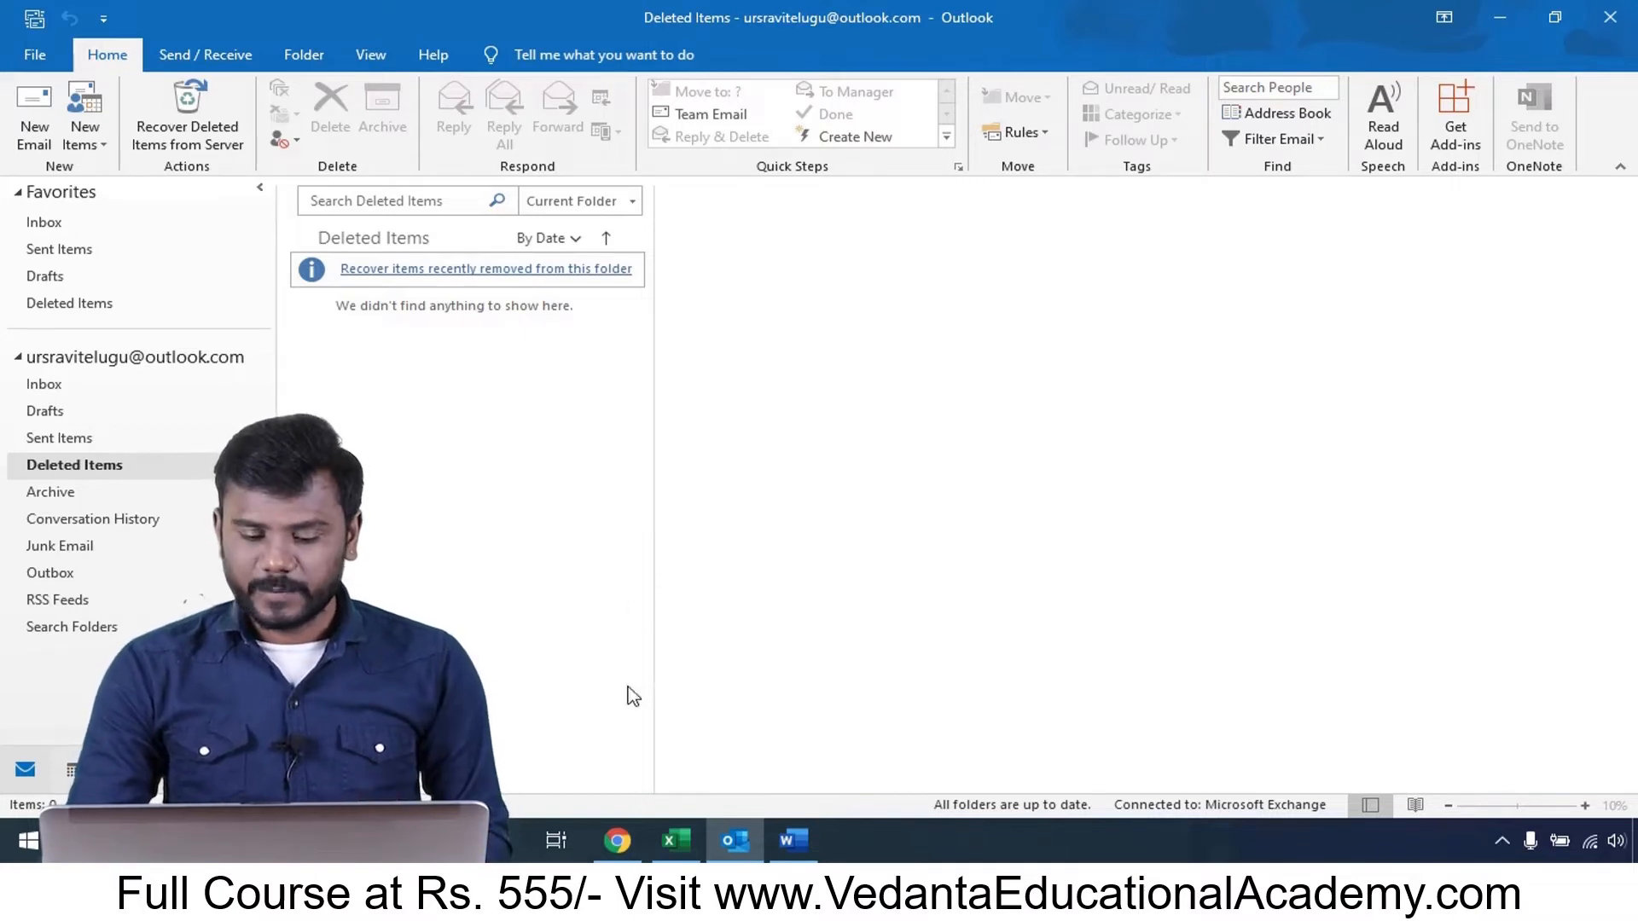
- Switch to the DATA SOURCE workbook in Excel and format C4:I8 as a table with headers, using the blue-header Light style
click(674, 841)
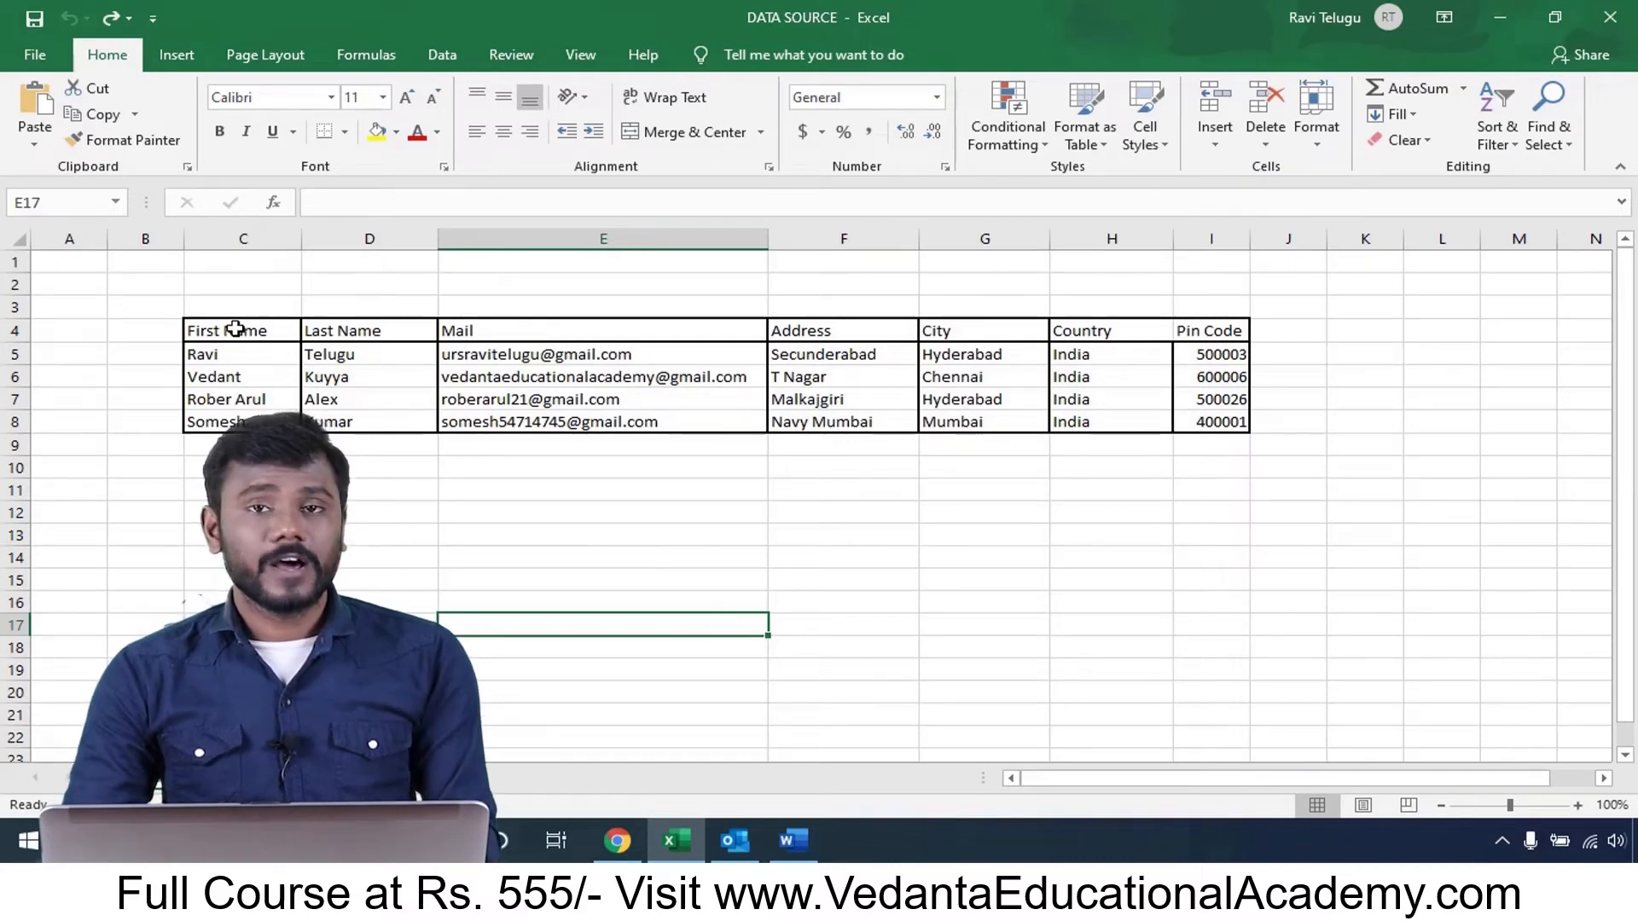
mouse_move(236, 329)
mouse_down()
mouse_move(446, 395)
mouse_move(1207, 424)
mouse_up()
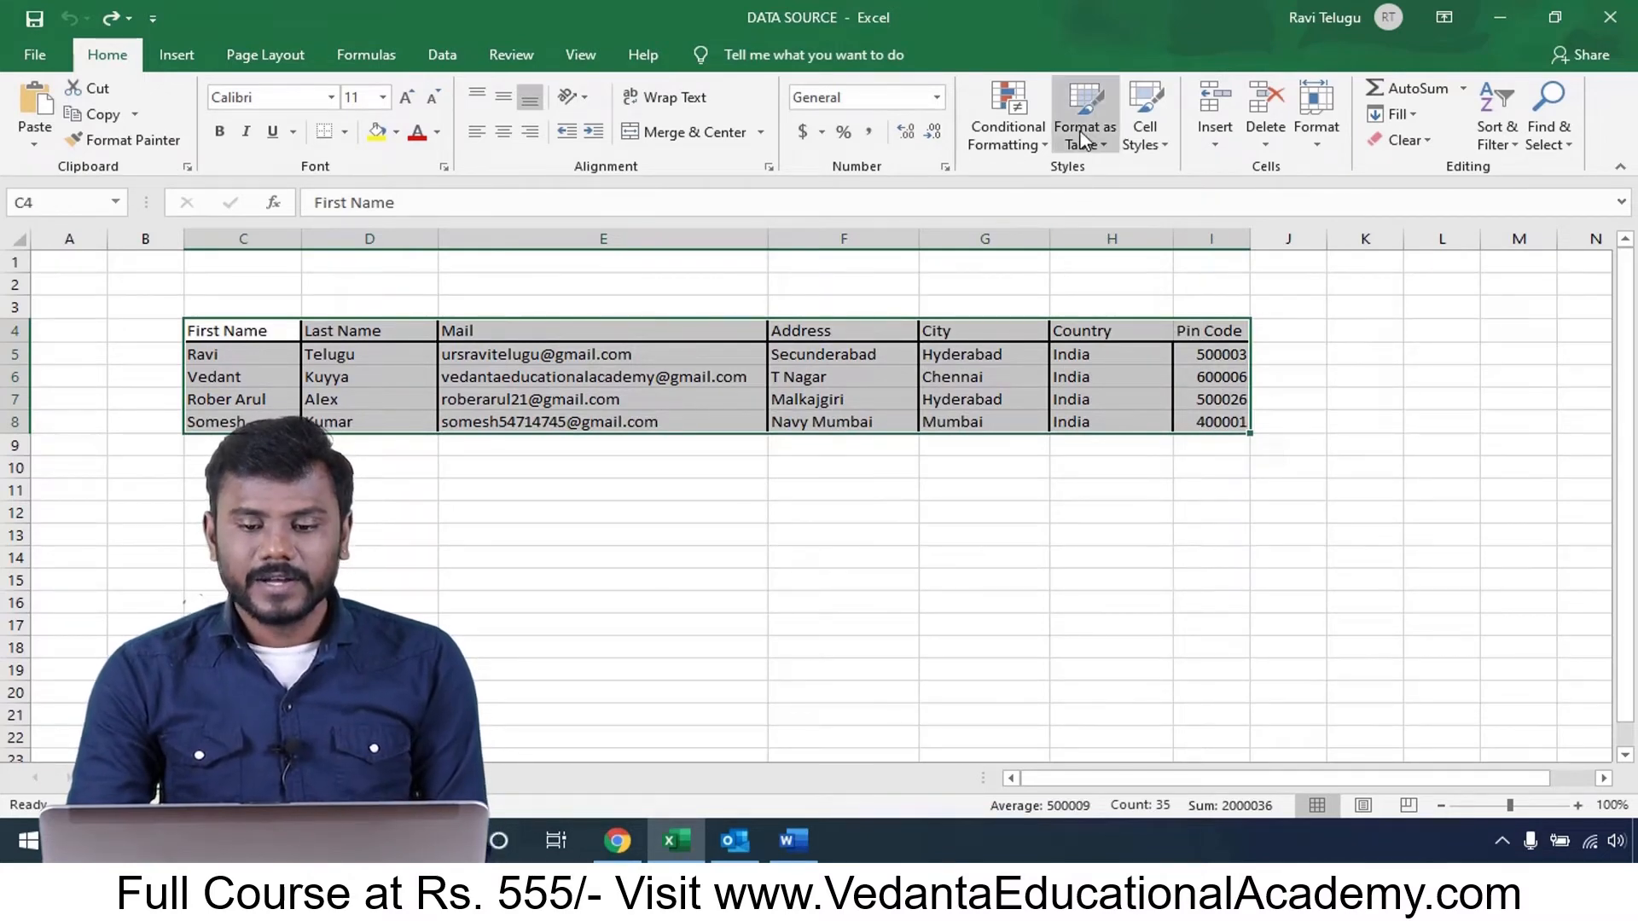
click(1082, 139)
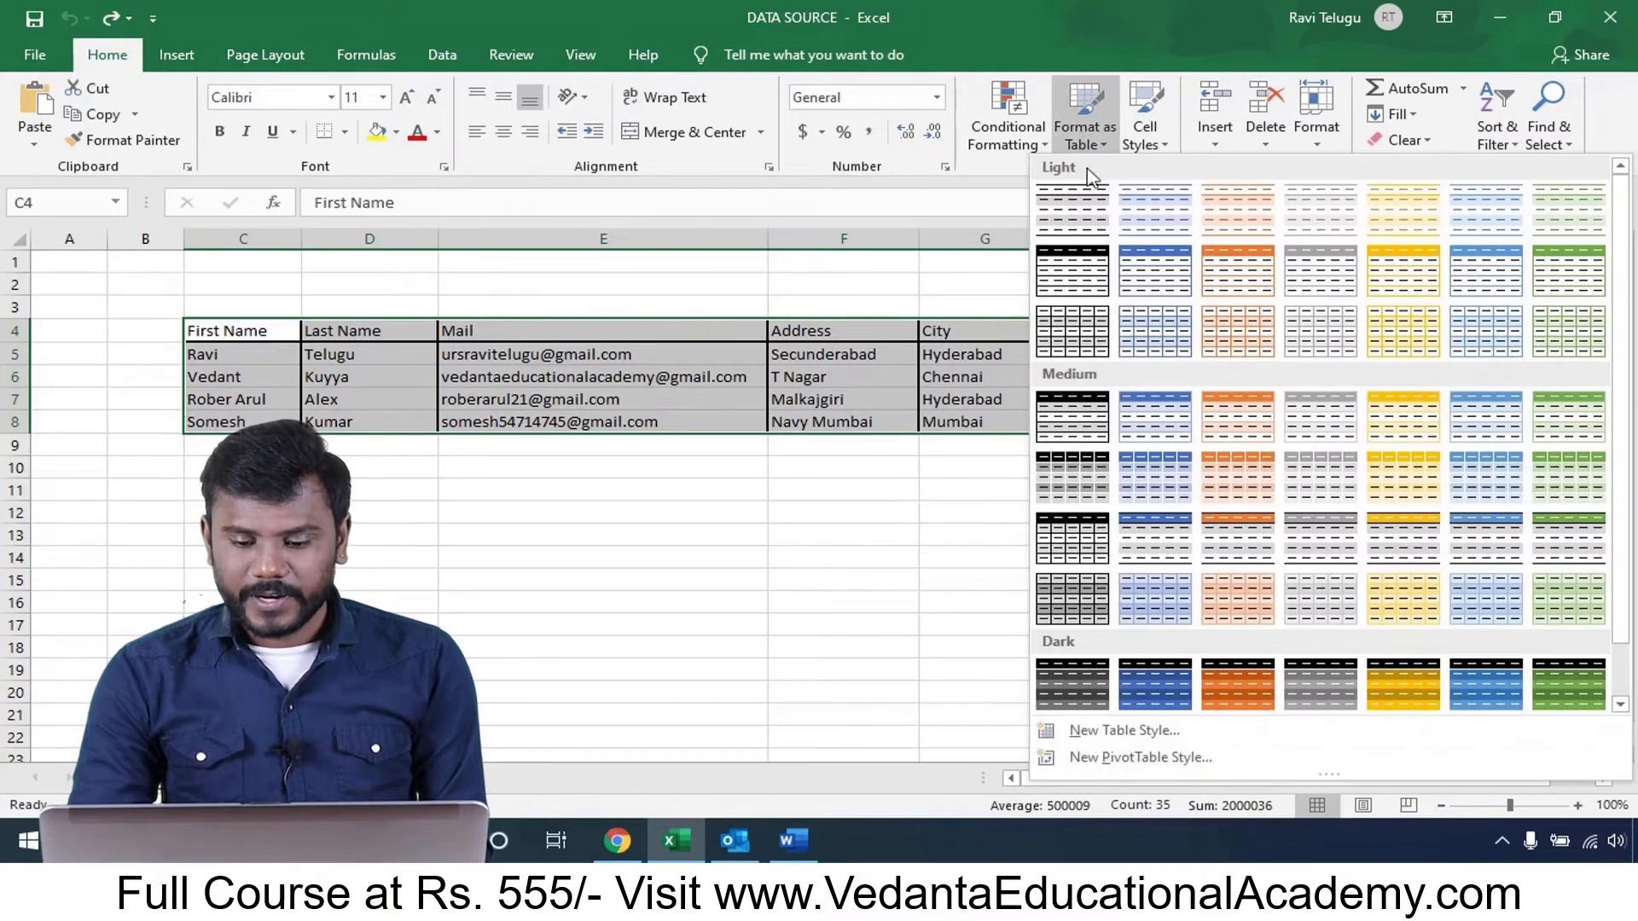
click(1145, 271)
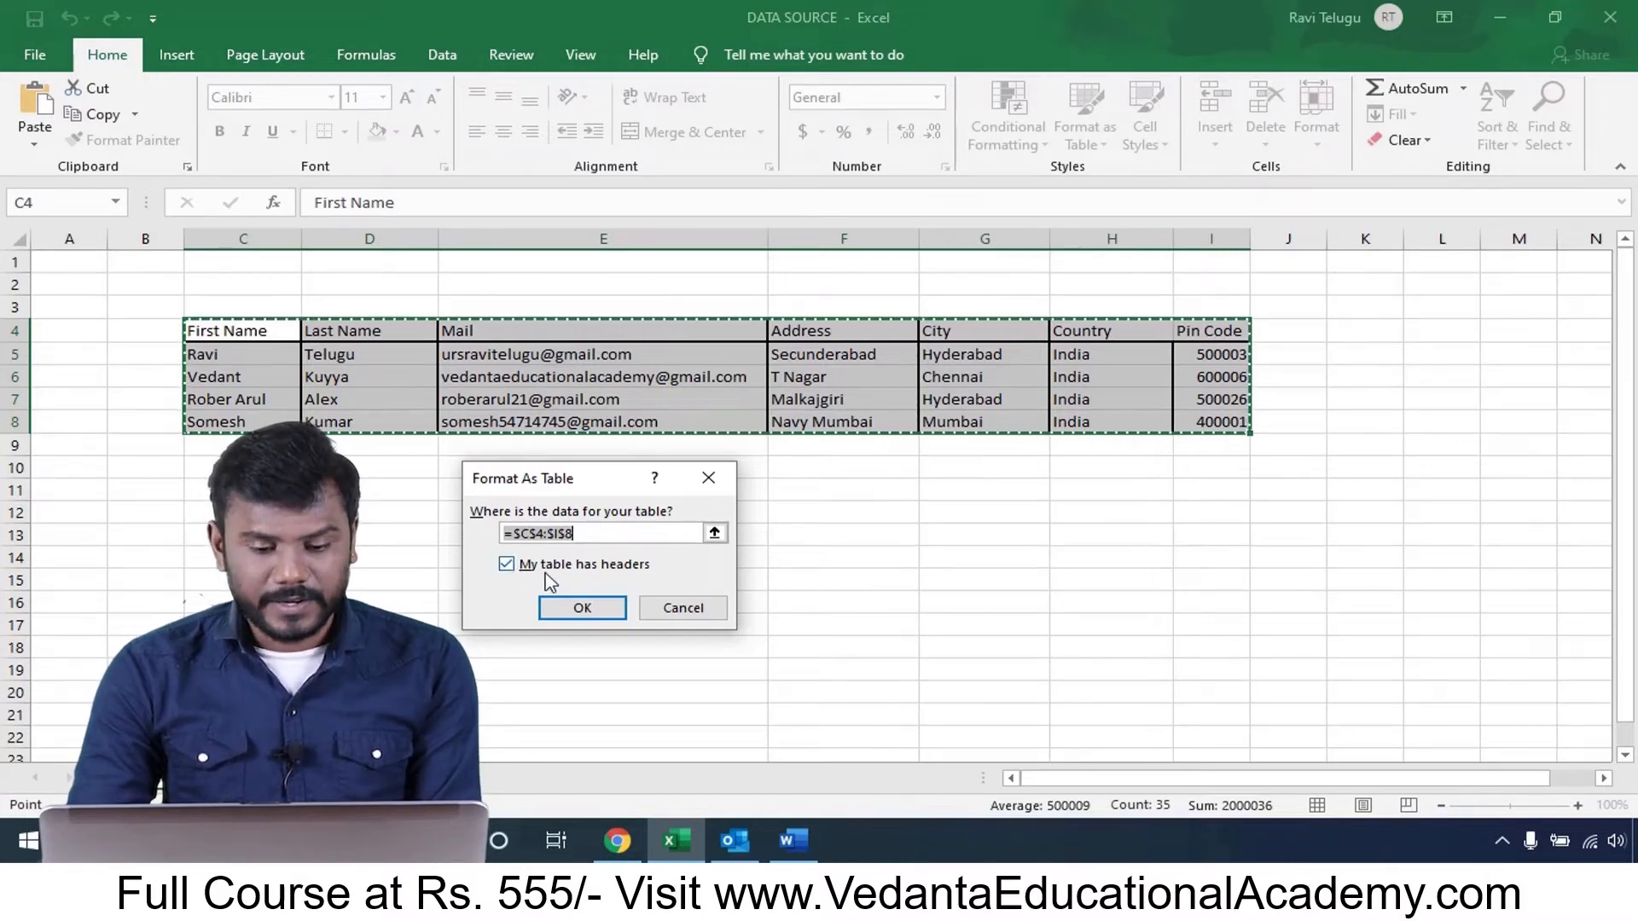
click(591, 610)
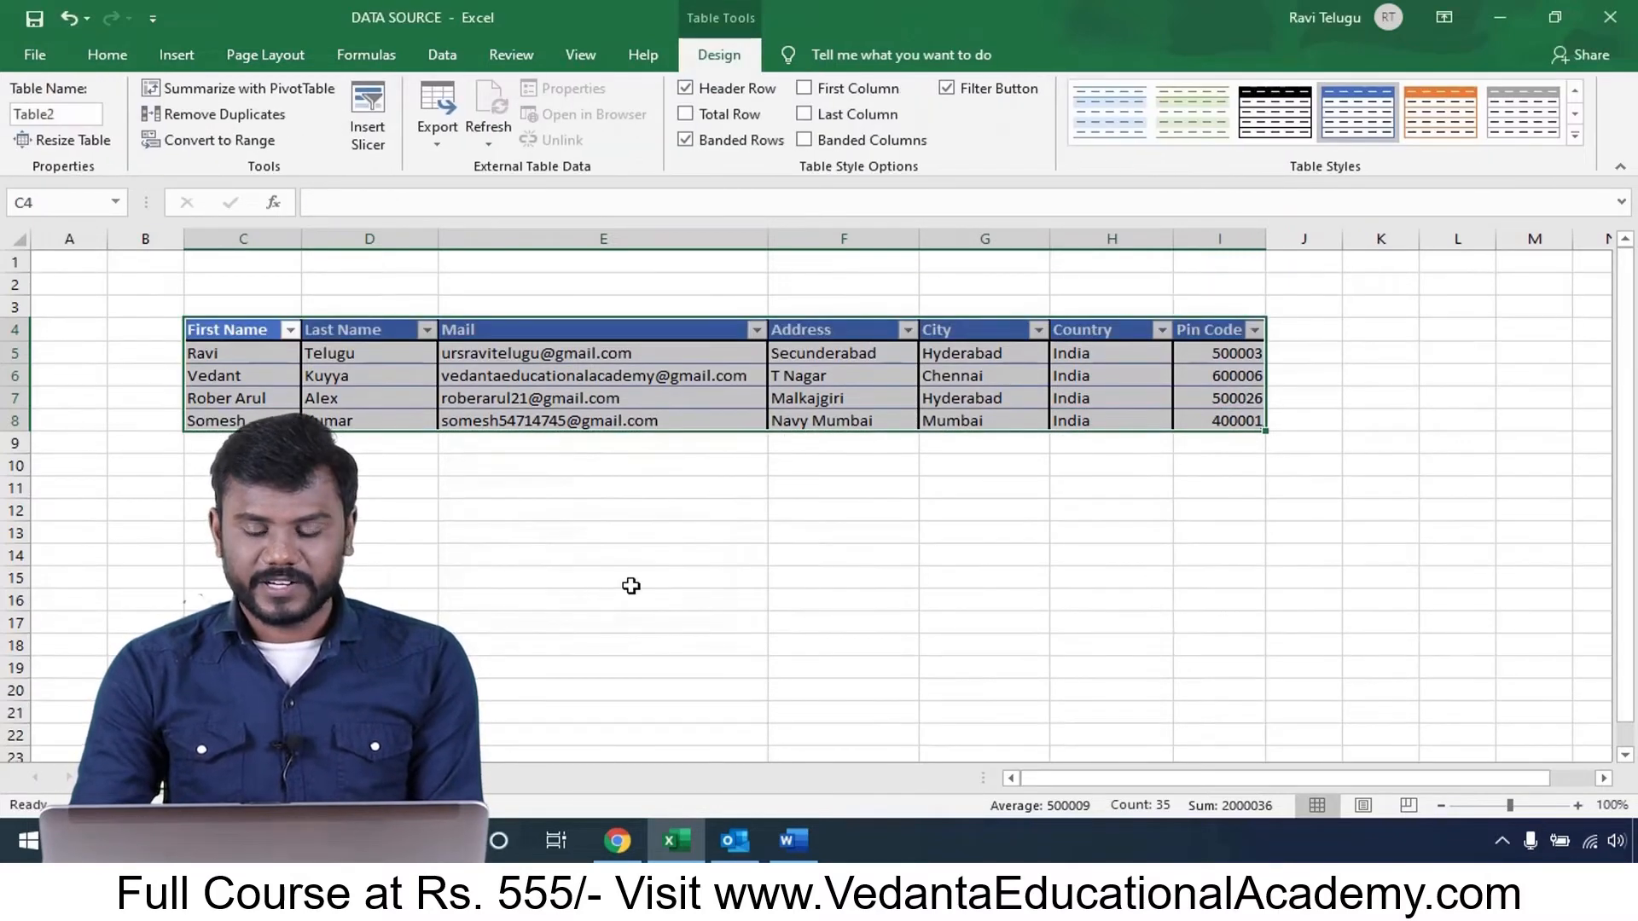
click(631, 585)
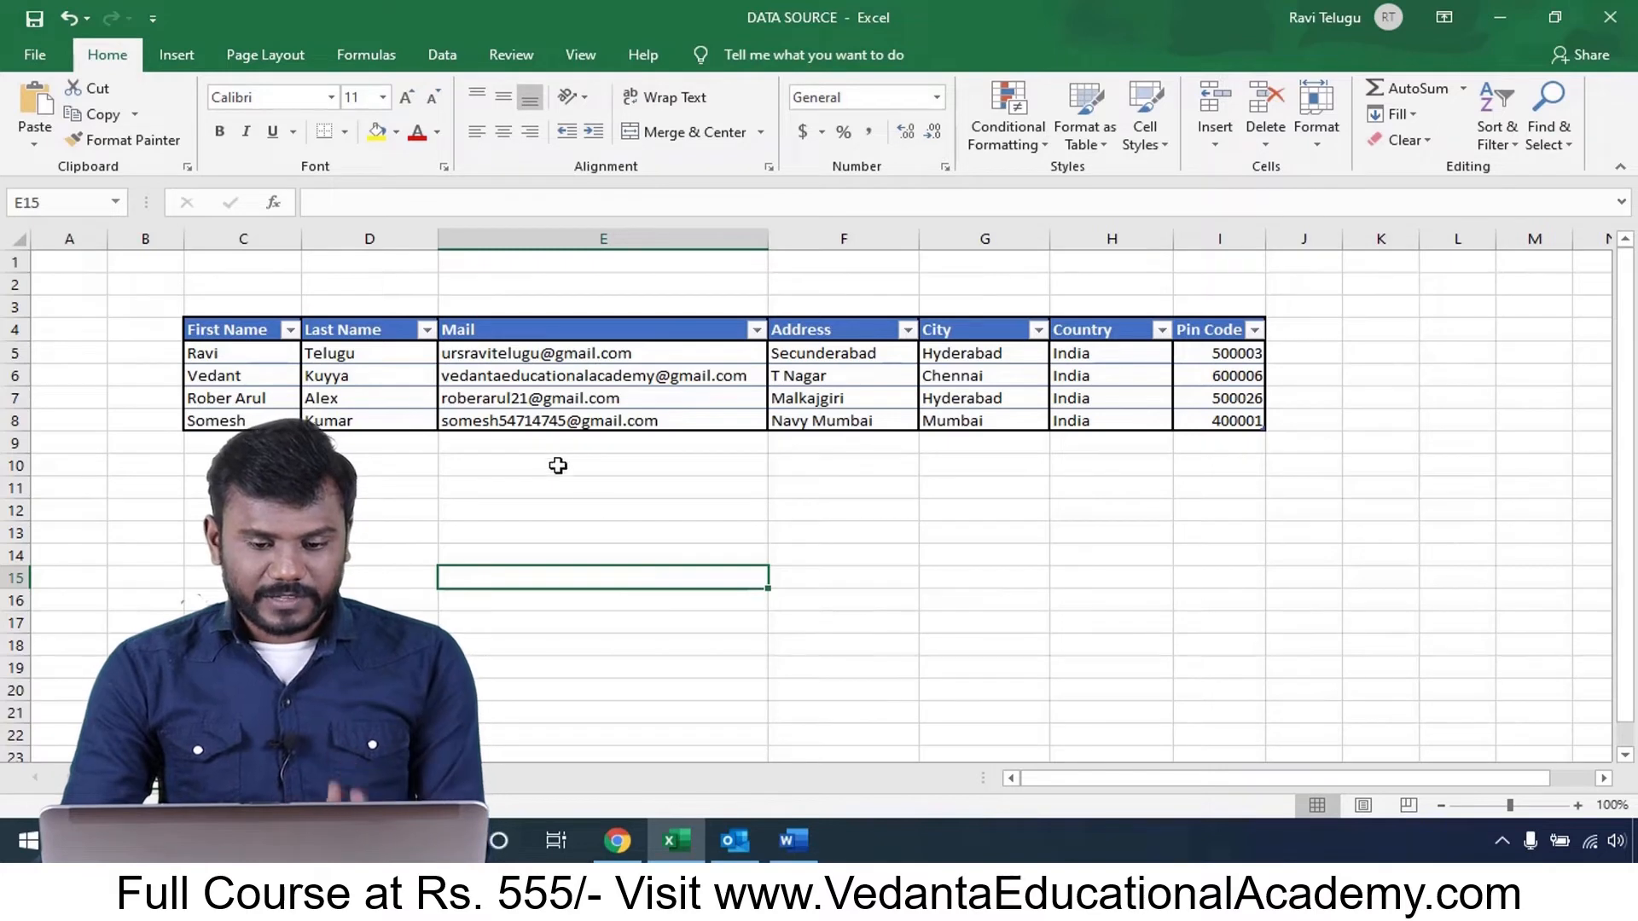
- Switch to the job offer letter in Word and start the Step-by-Step Mail Merge Wizard
click(737, 838)
click(794, 843)
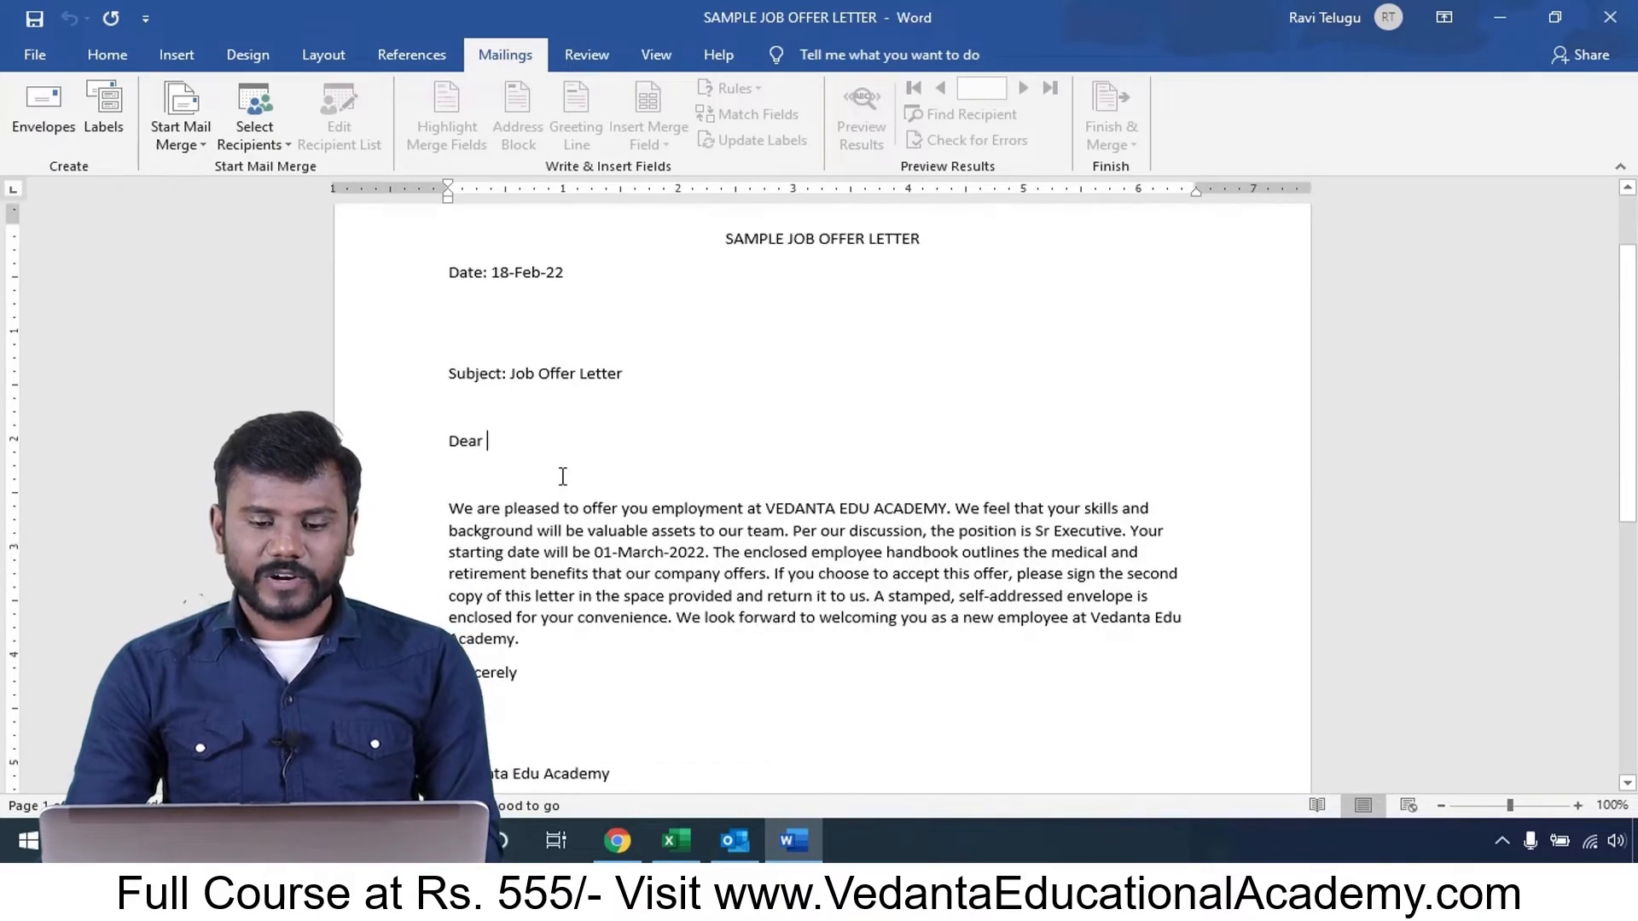
scroll(563, 478, up, 1)
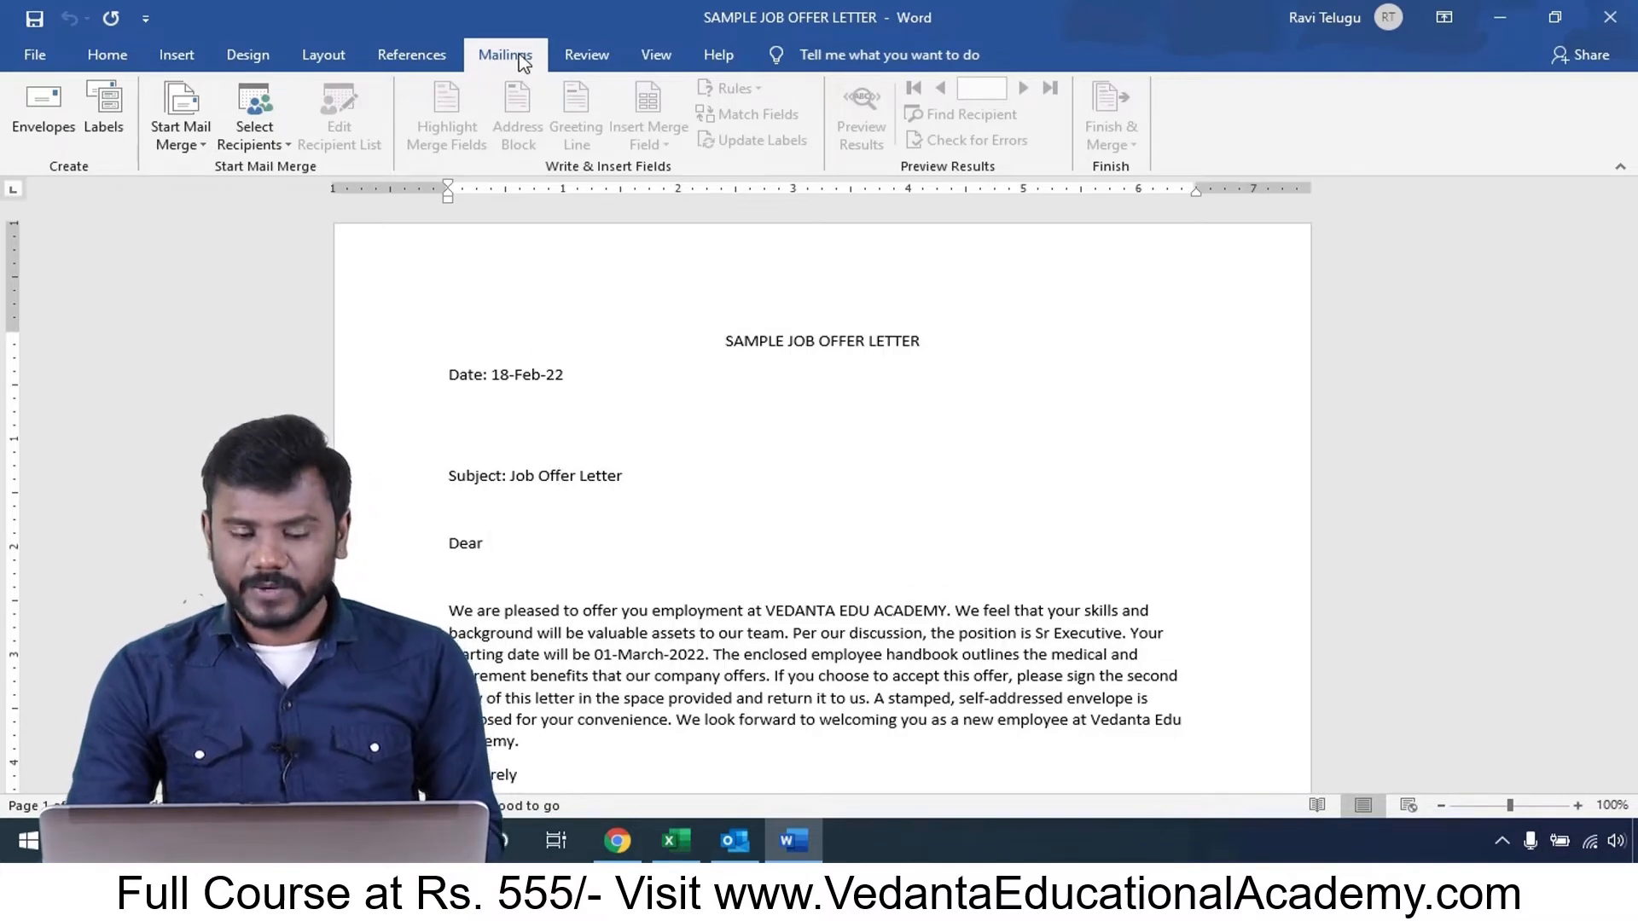
click(190, 143)
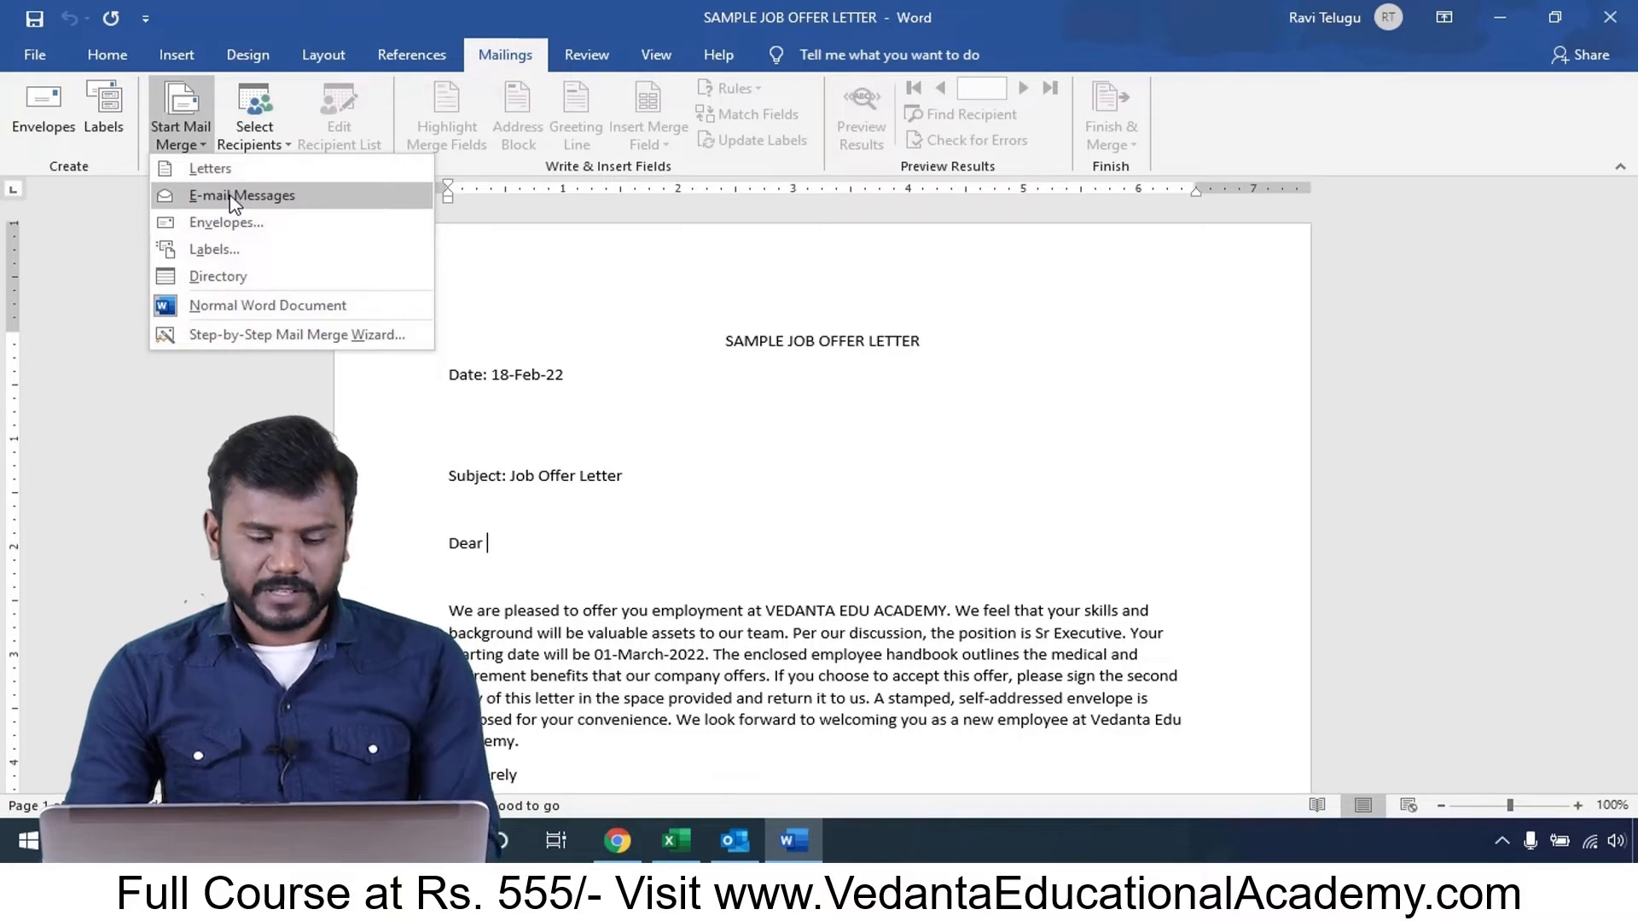
click(215, 341)
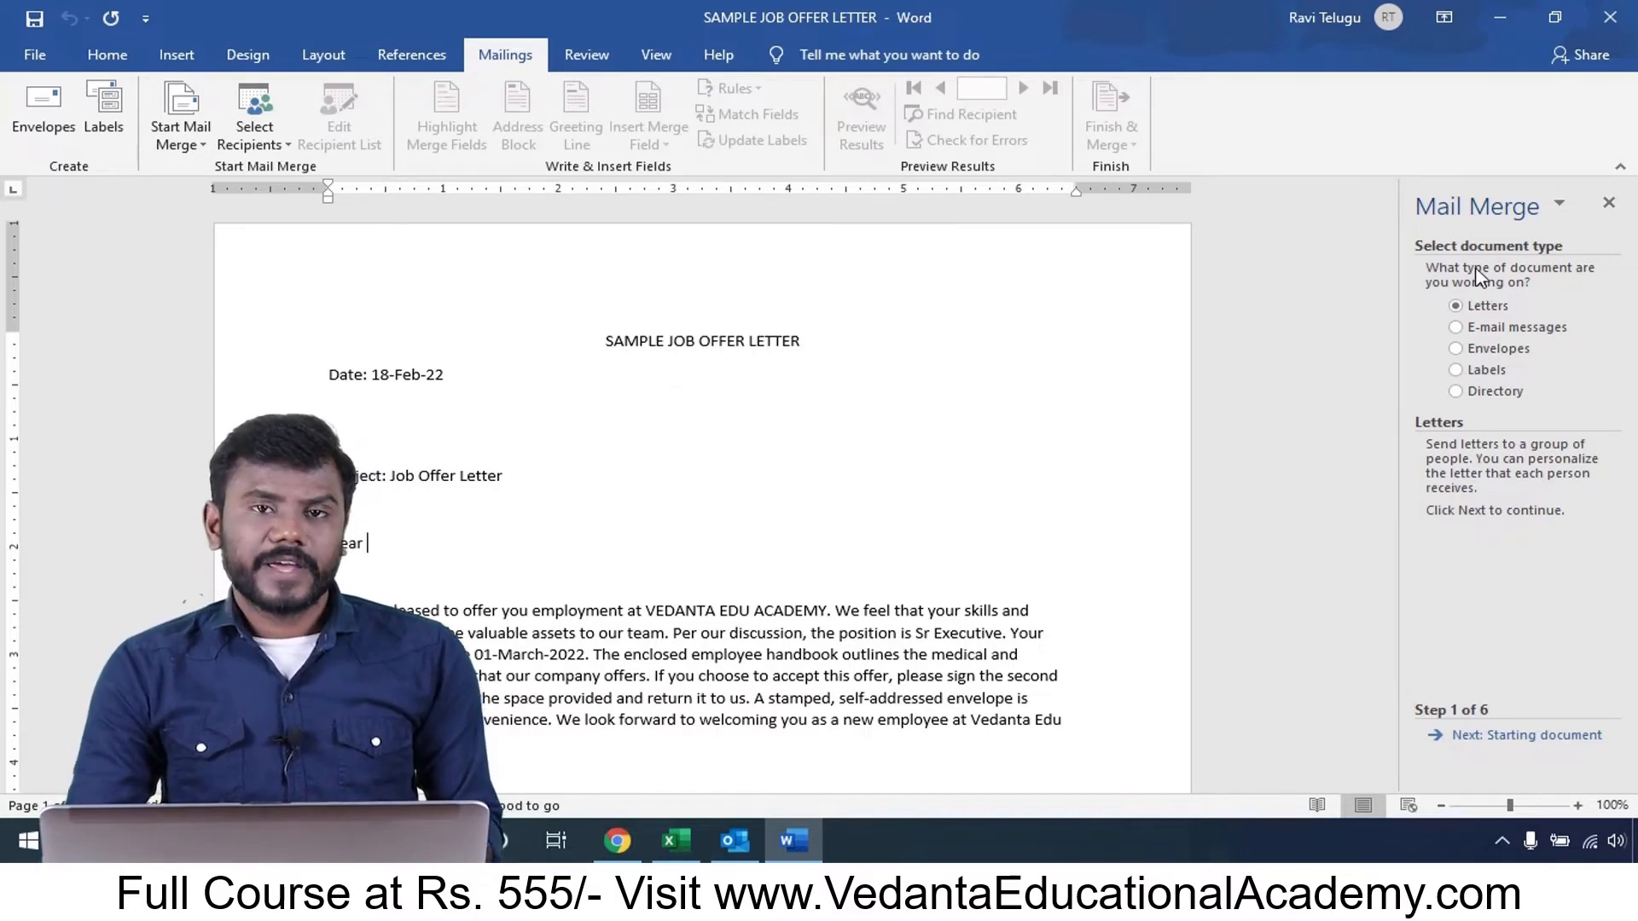
click(1495, 329)
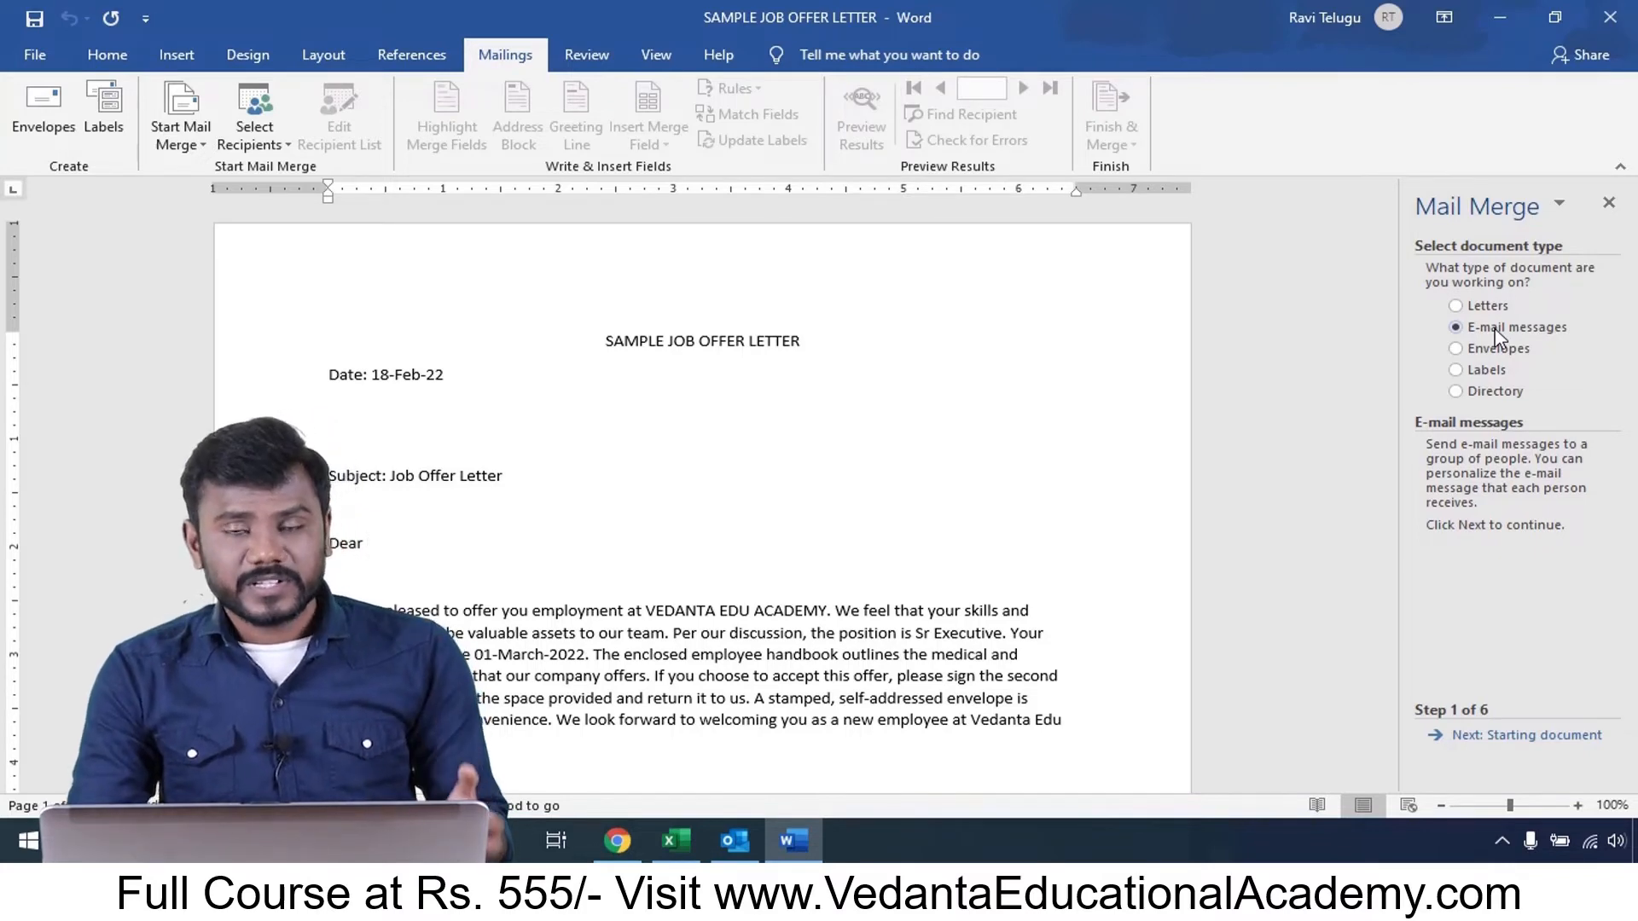
click(1490, 305)
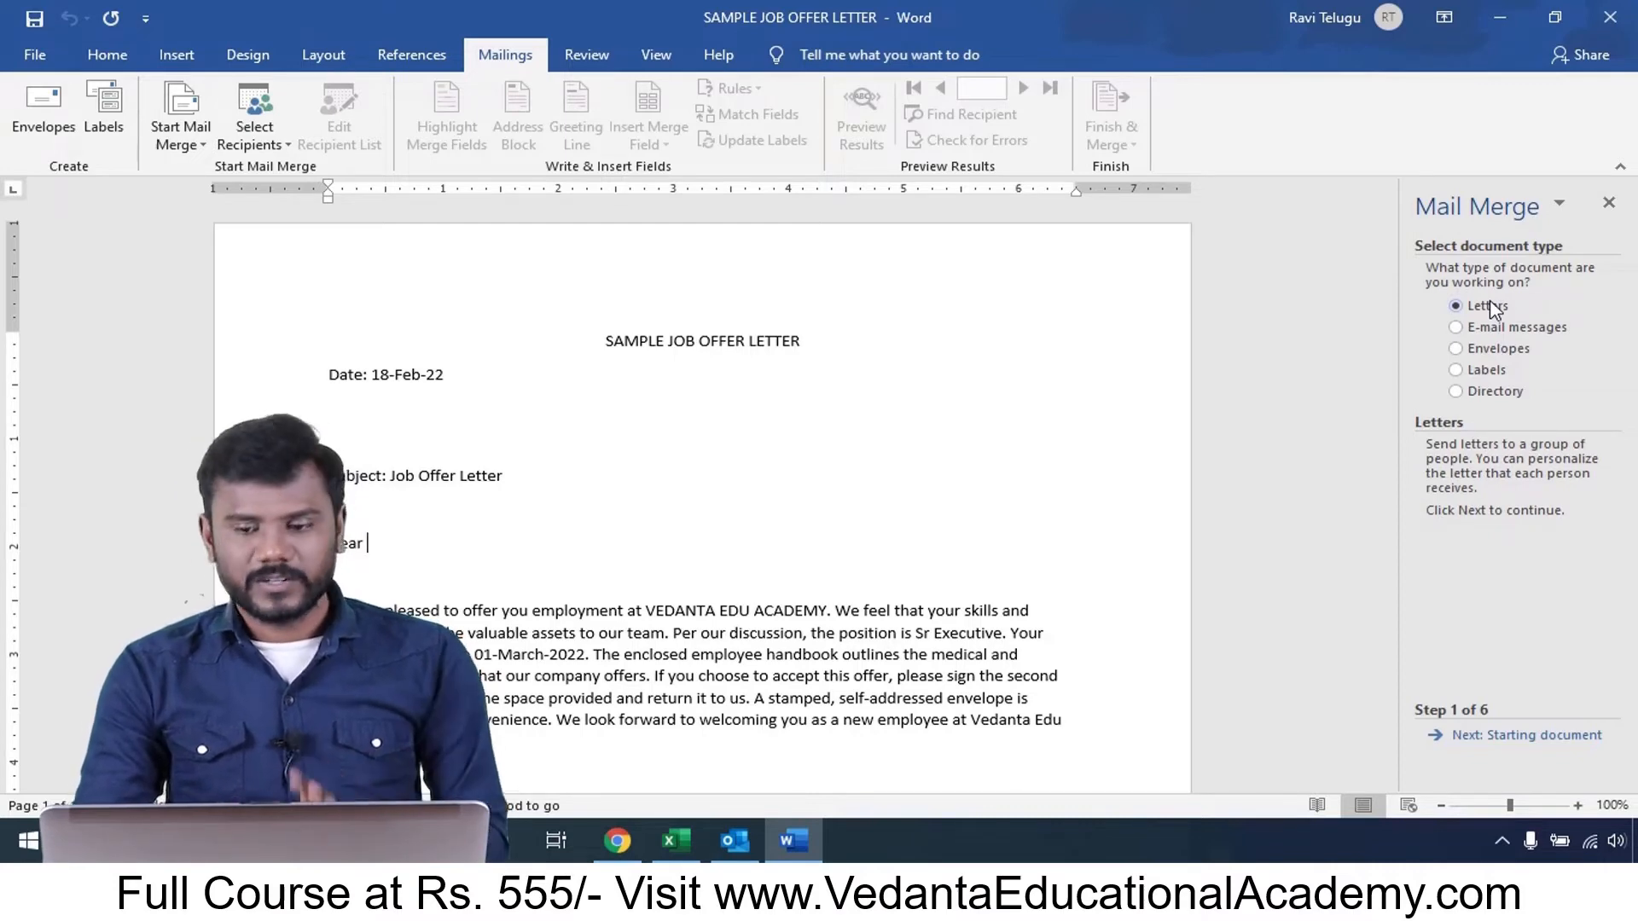
click(1501, 327)
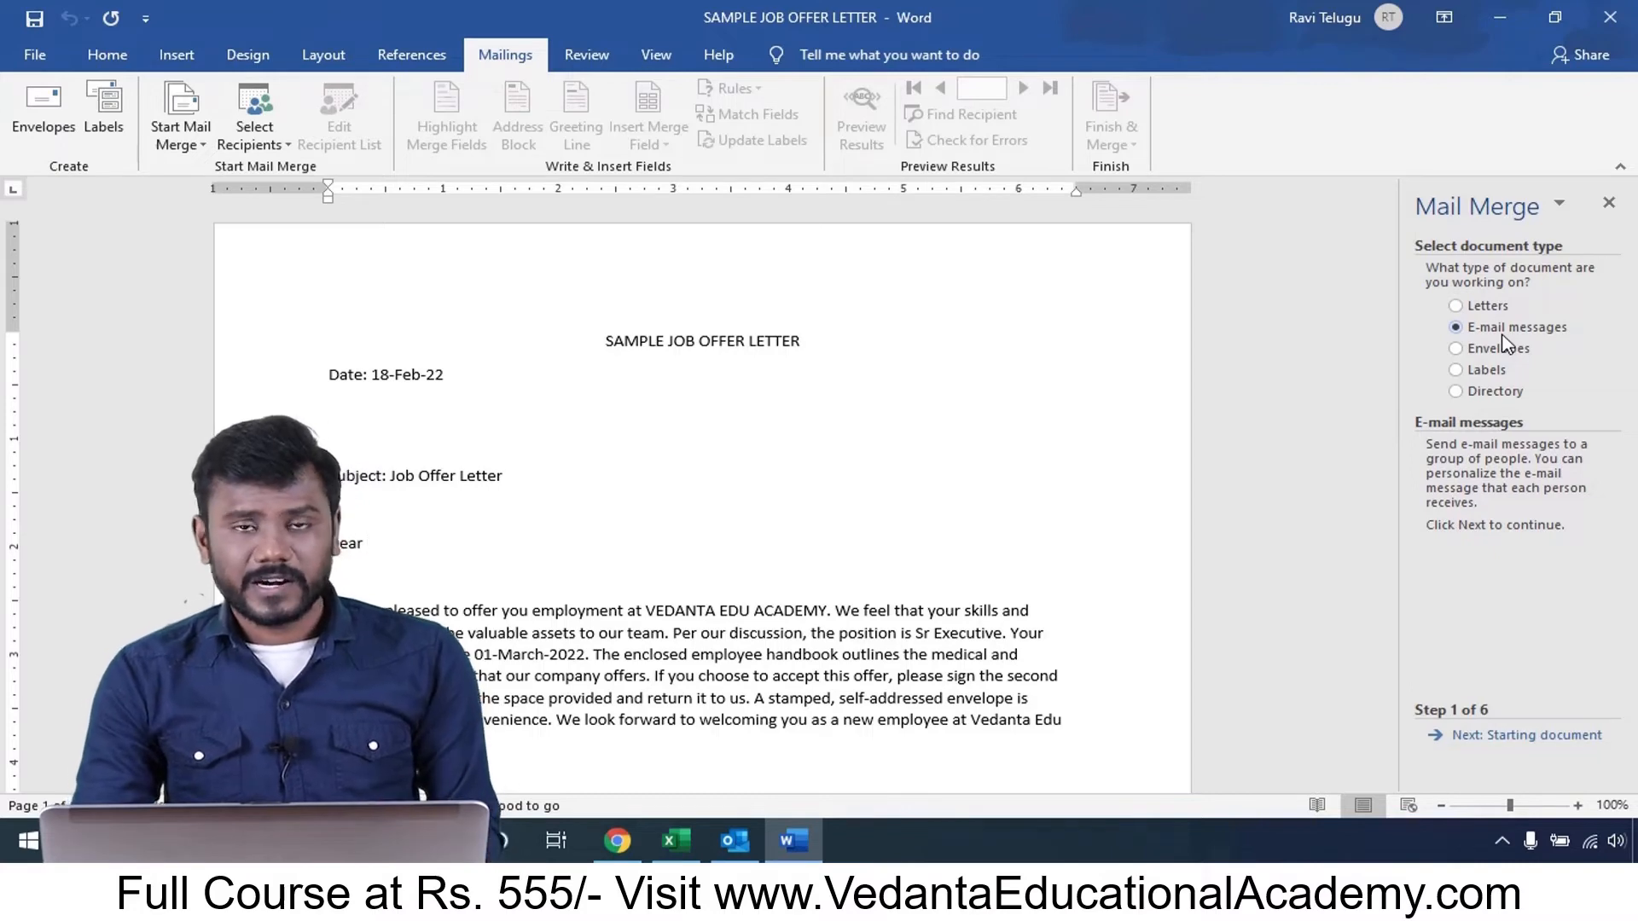
click(1498, 312)
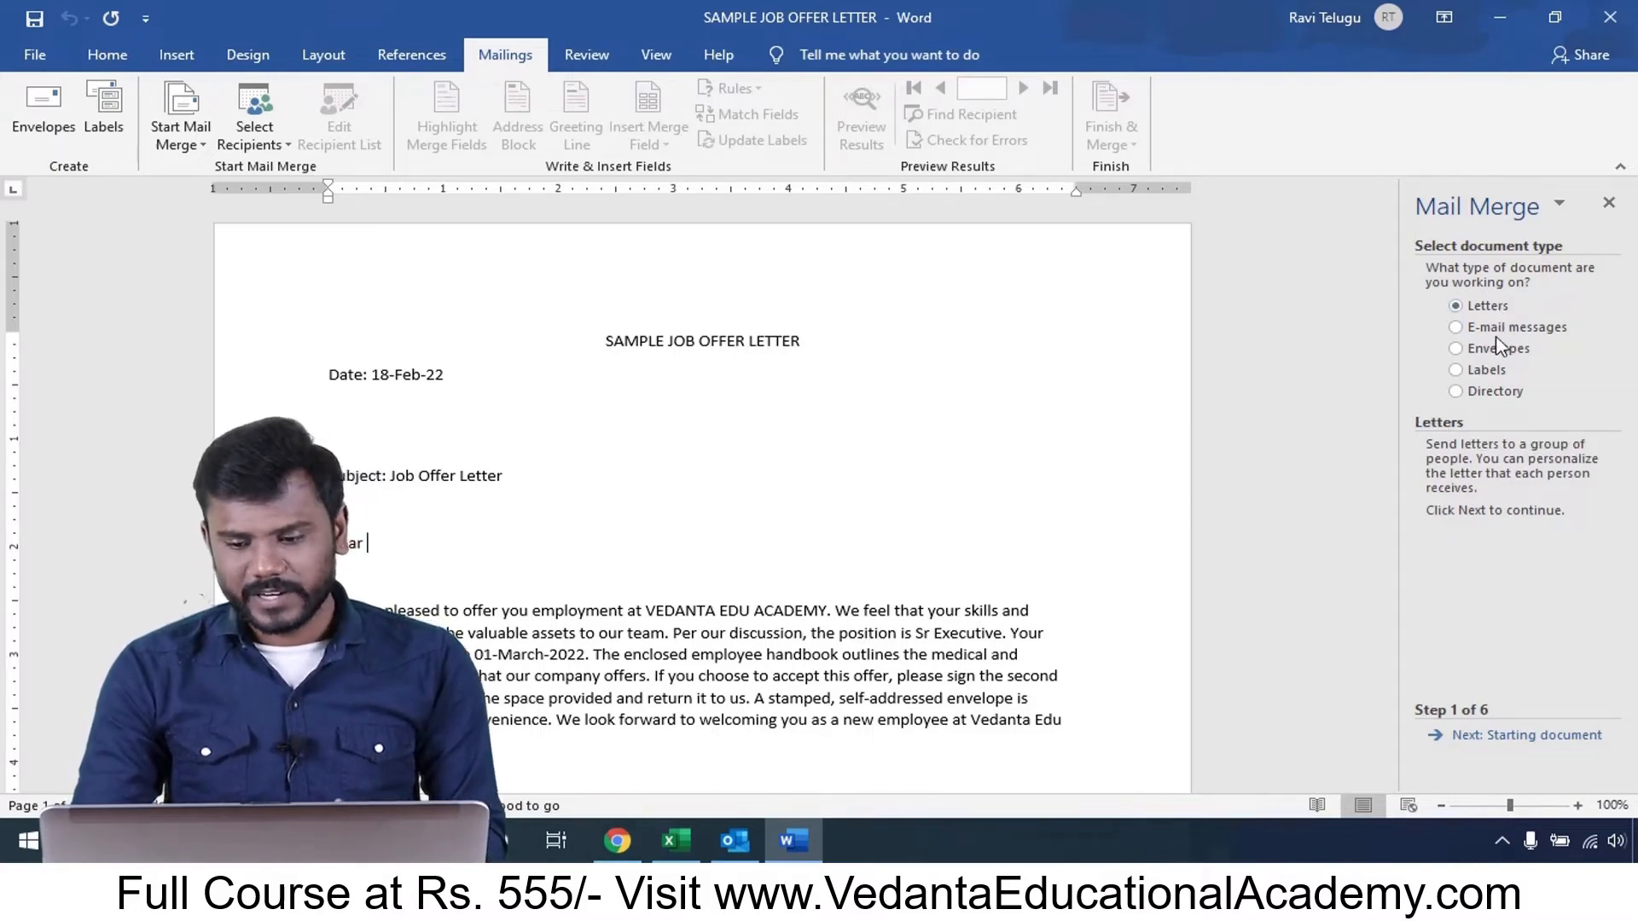
click(1501, 331)
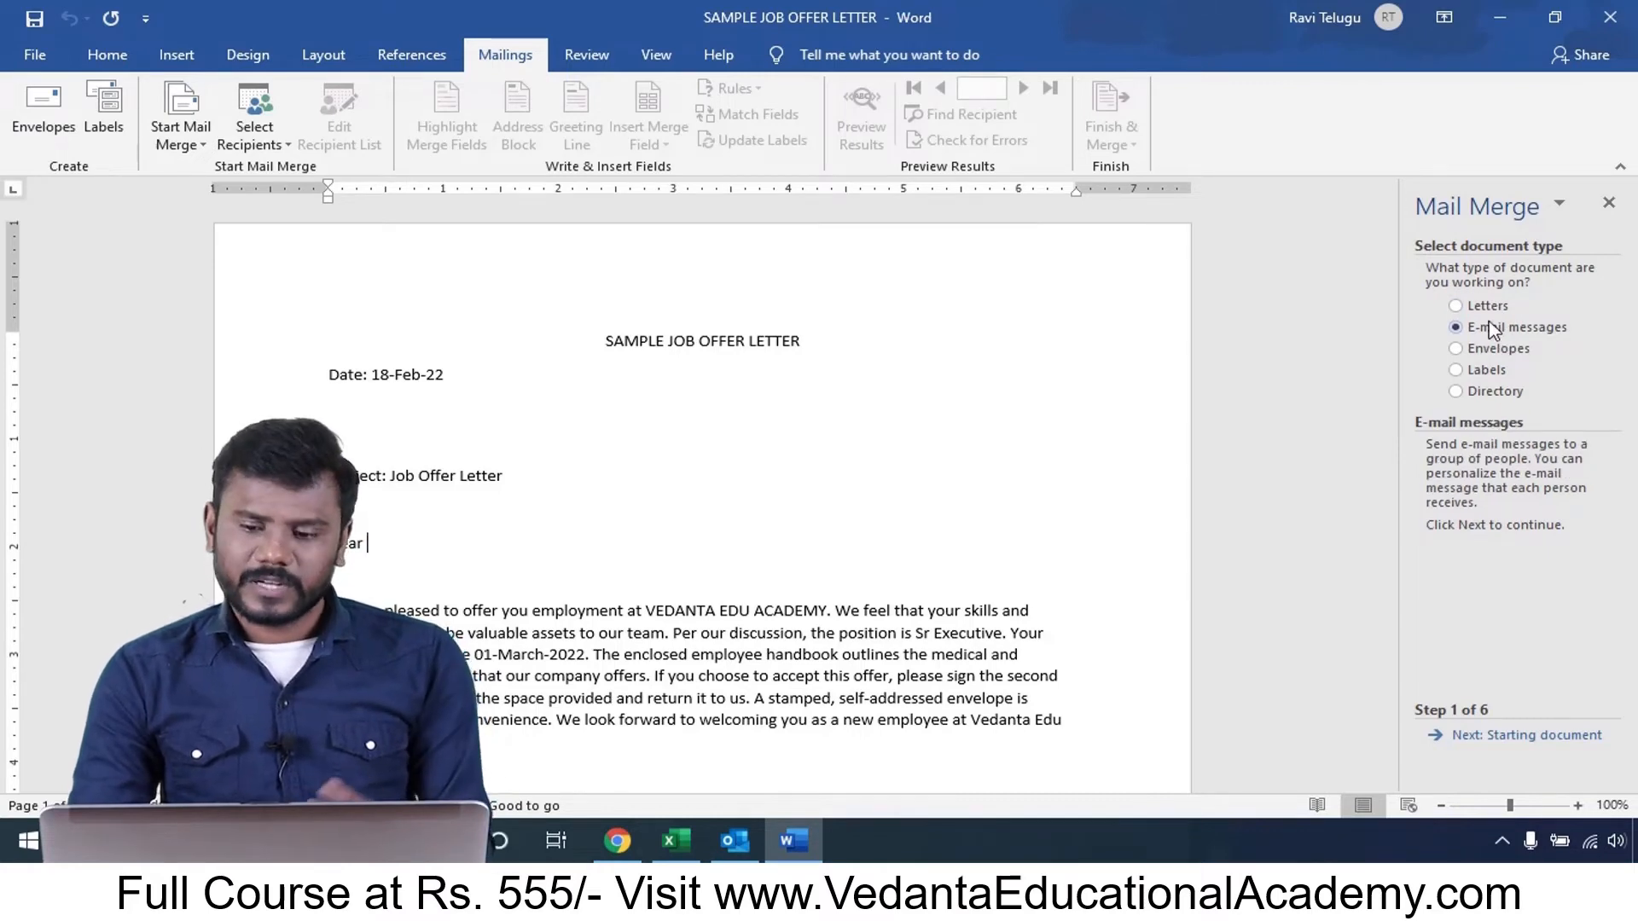
click(1487, 311)
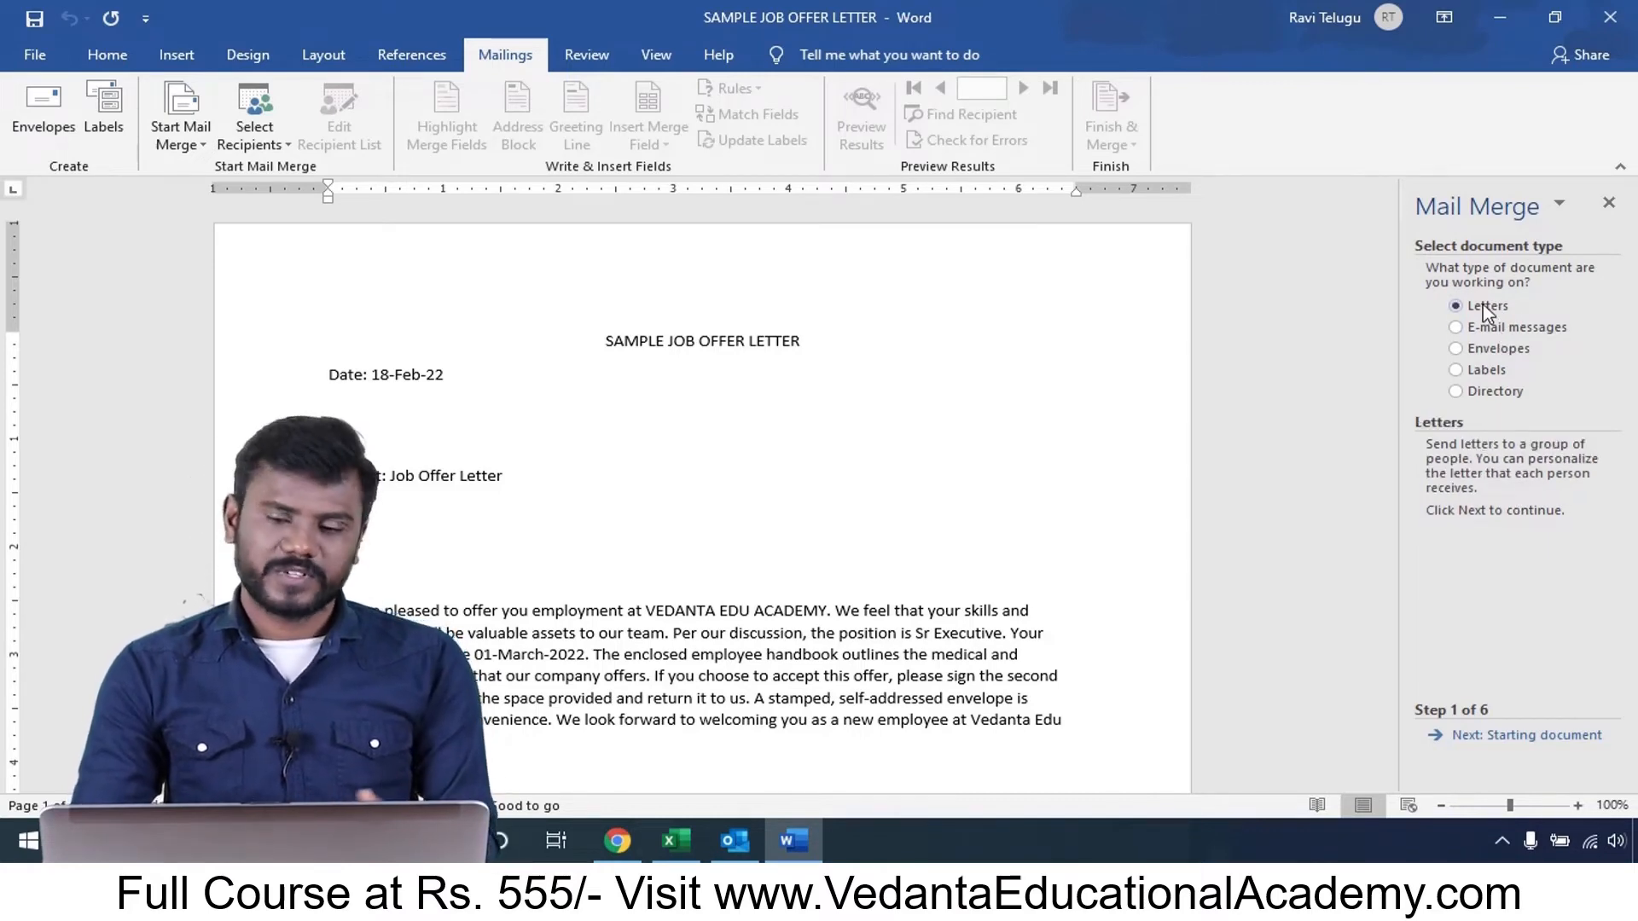
click(1485, 329)
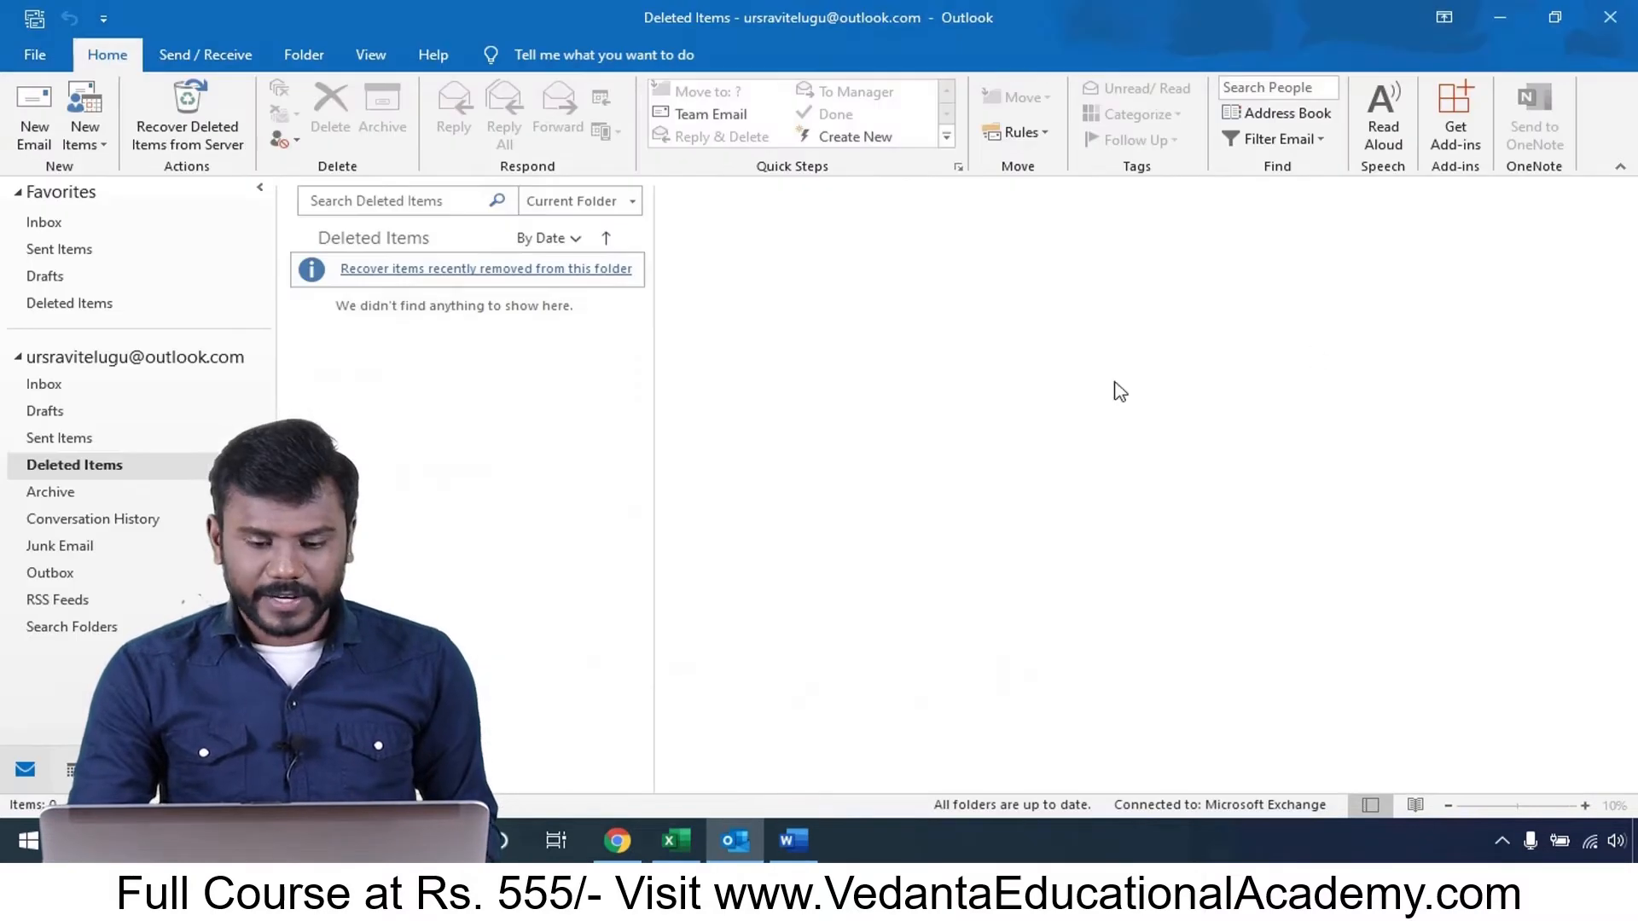
click(670, 840)
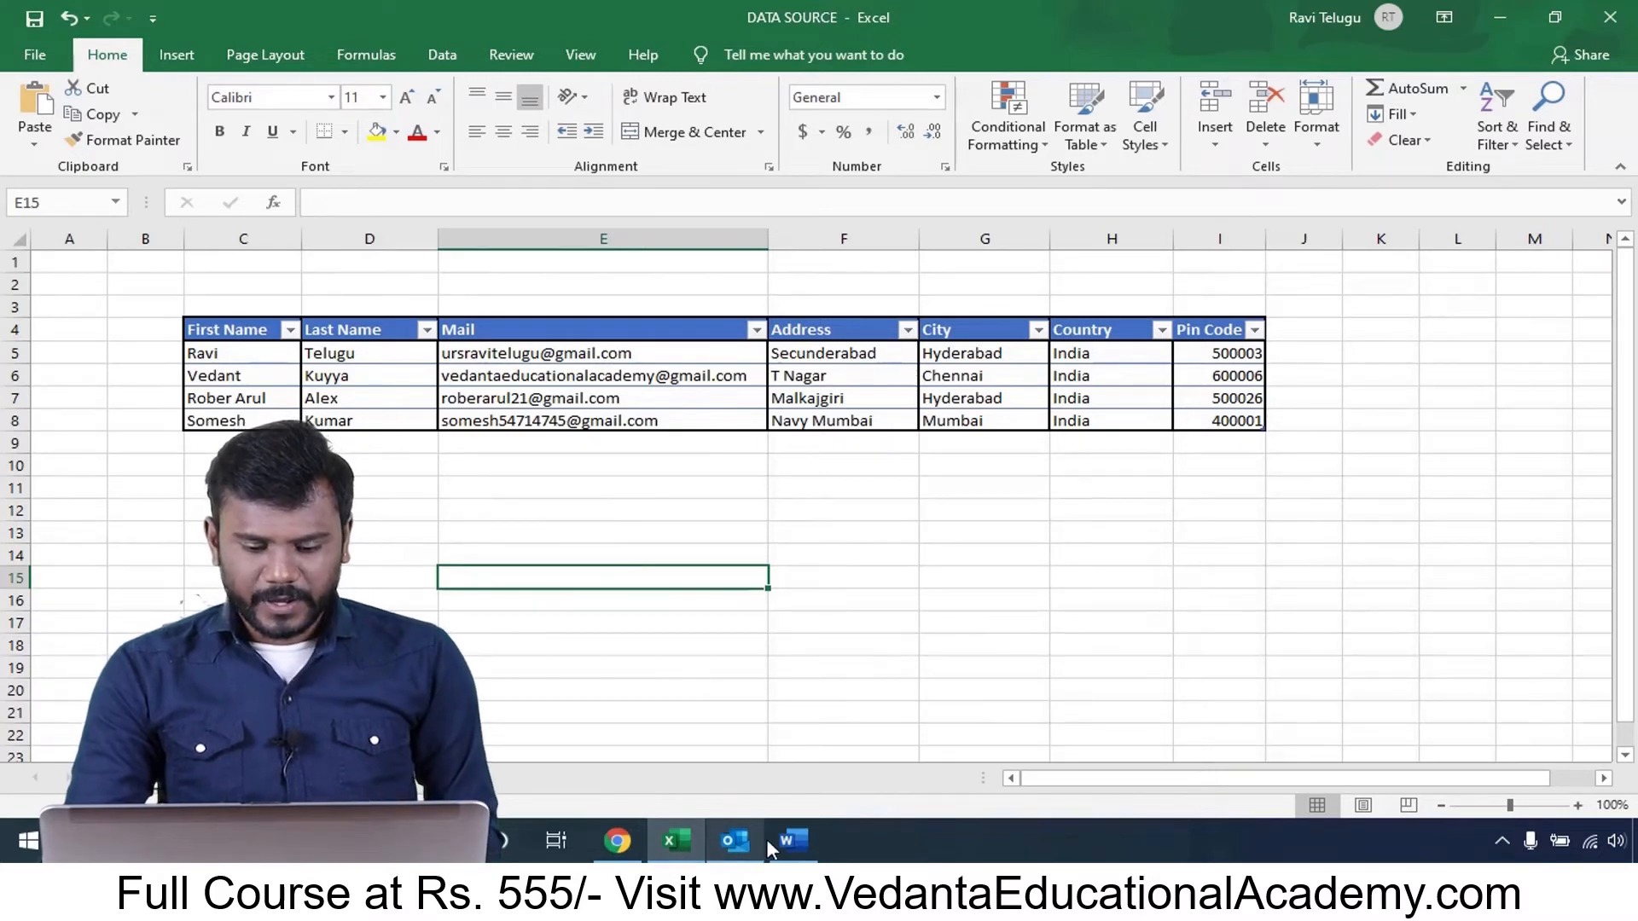
click(790, 836)
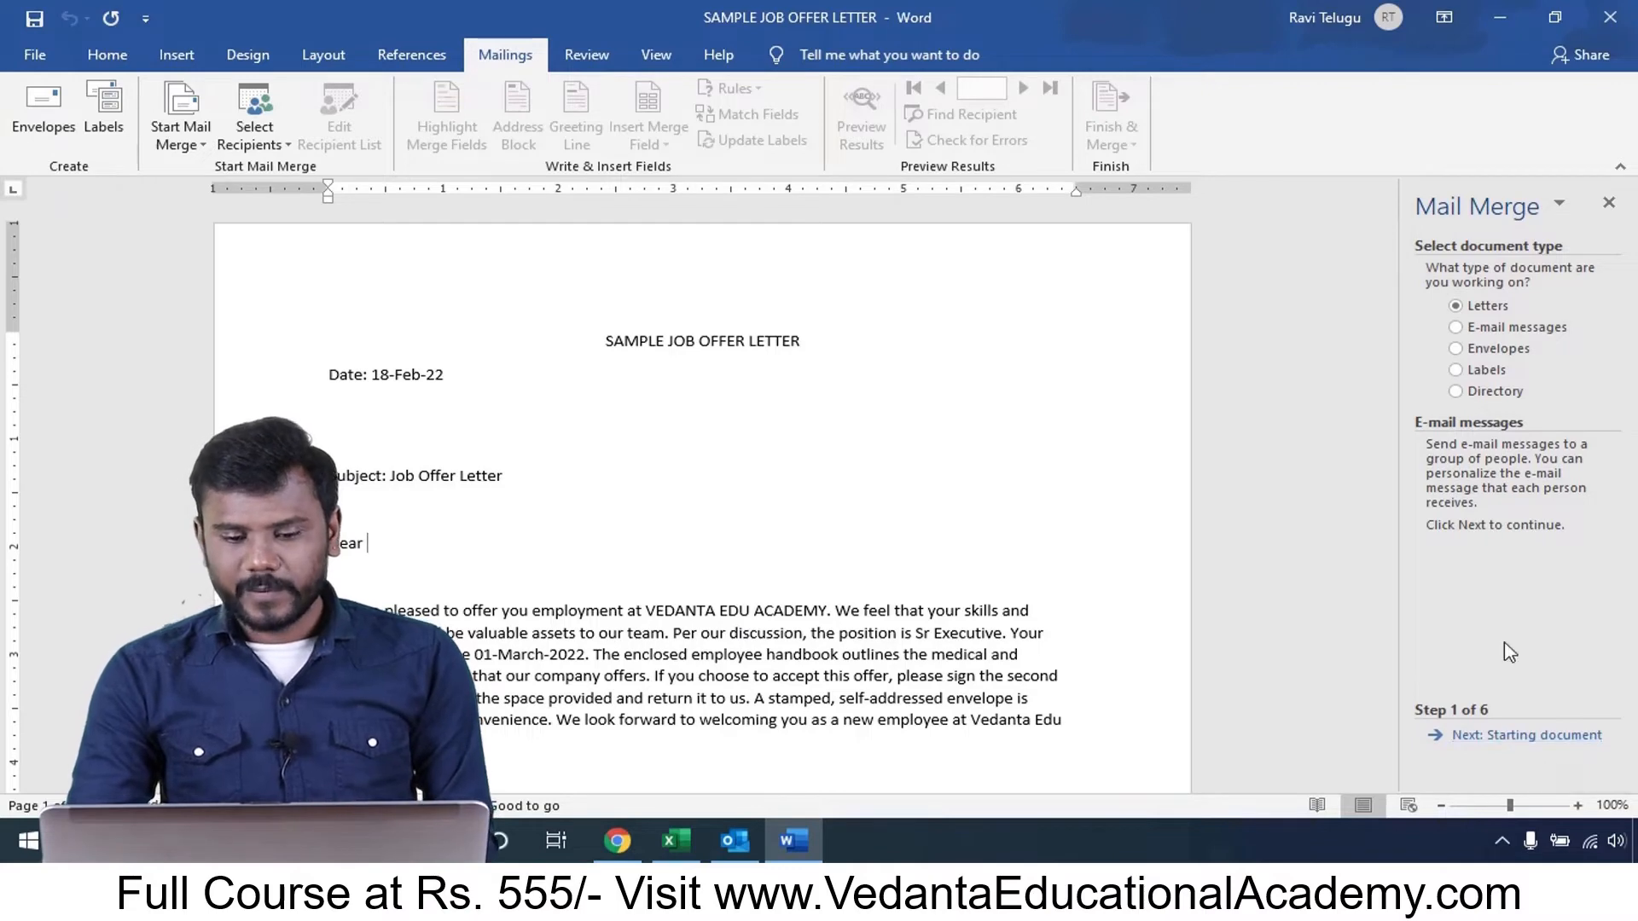
- Set the merge document type to E-mail messages with the current document as the starting document, and advance to recipient selection
click(1483, 329)
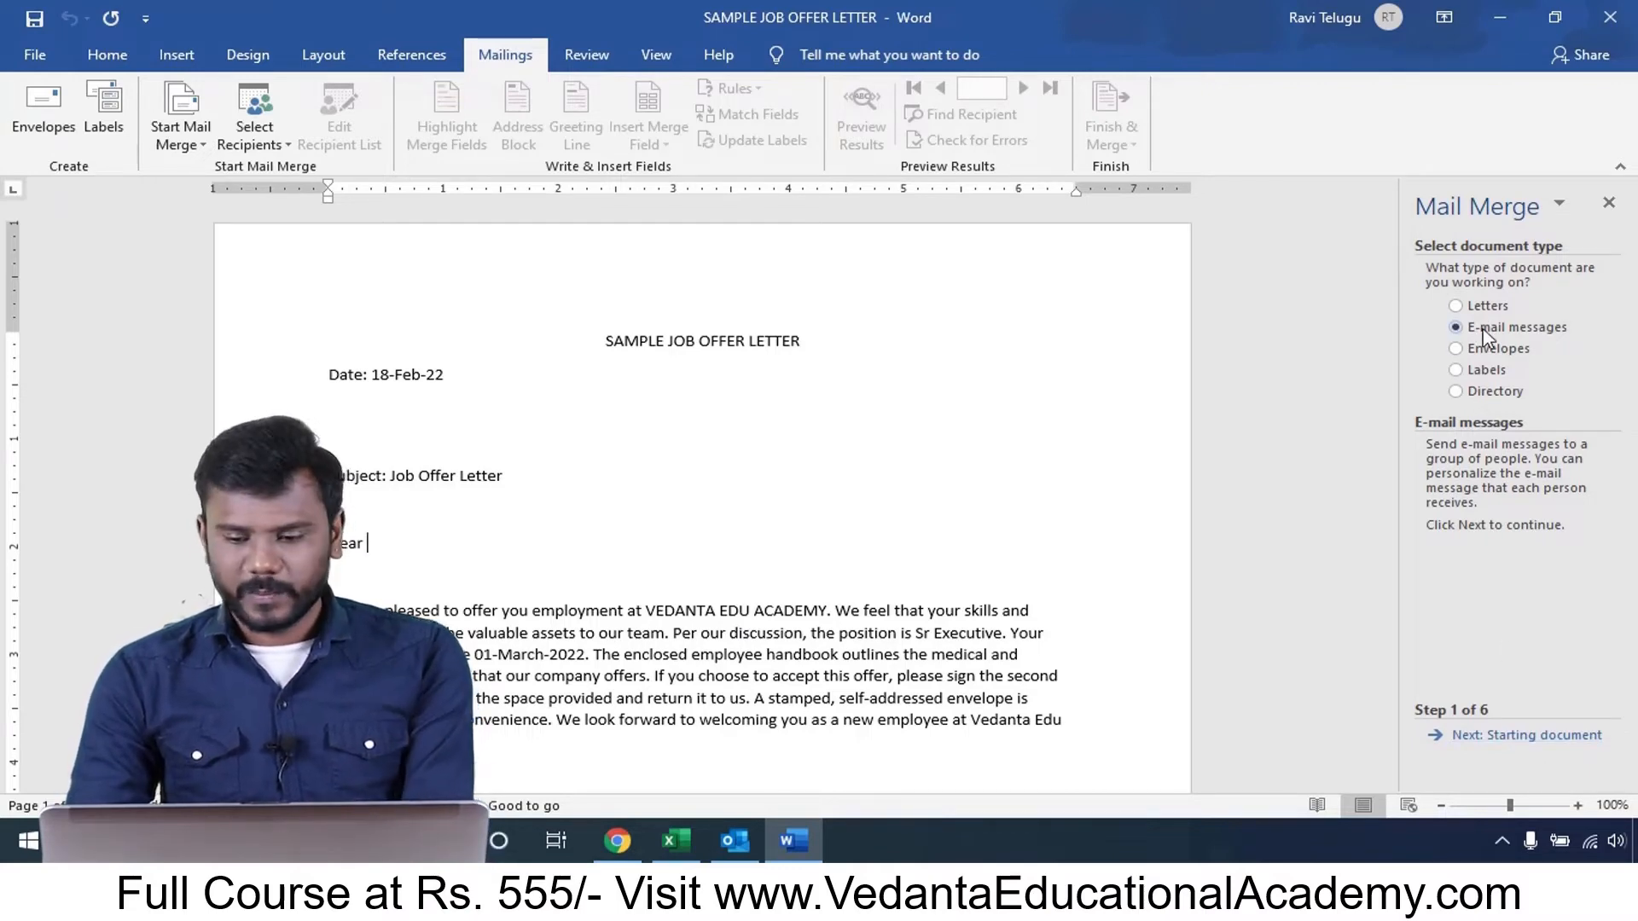
click(1527, 735)
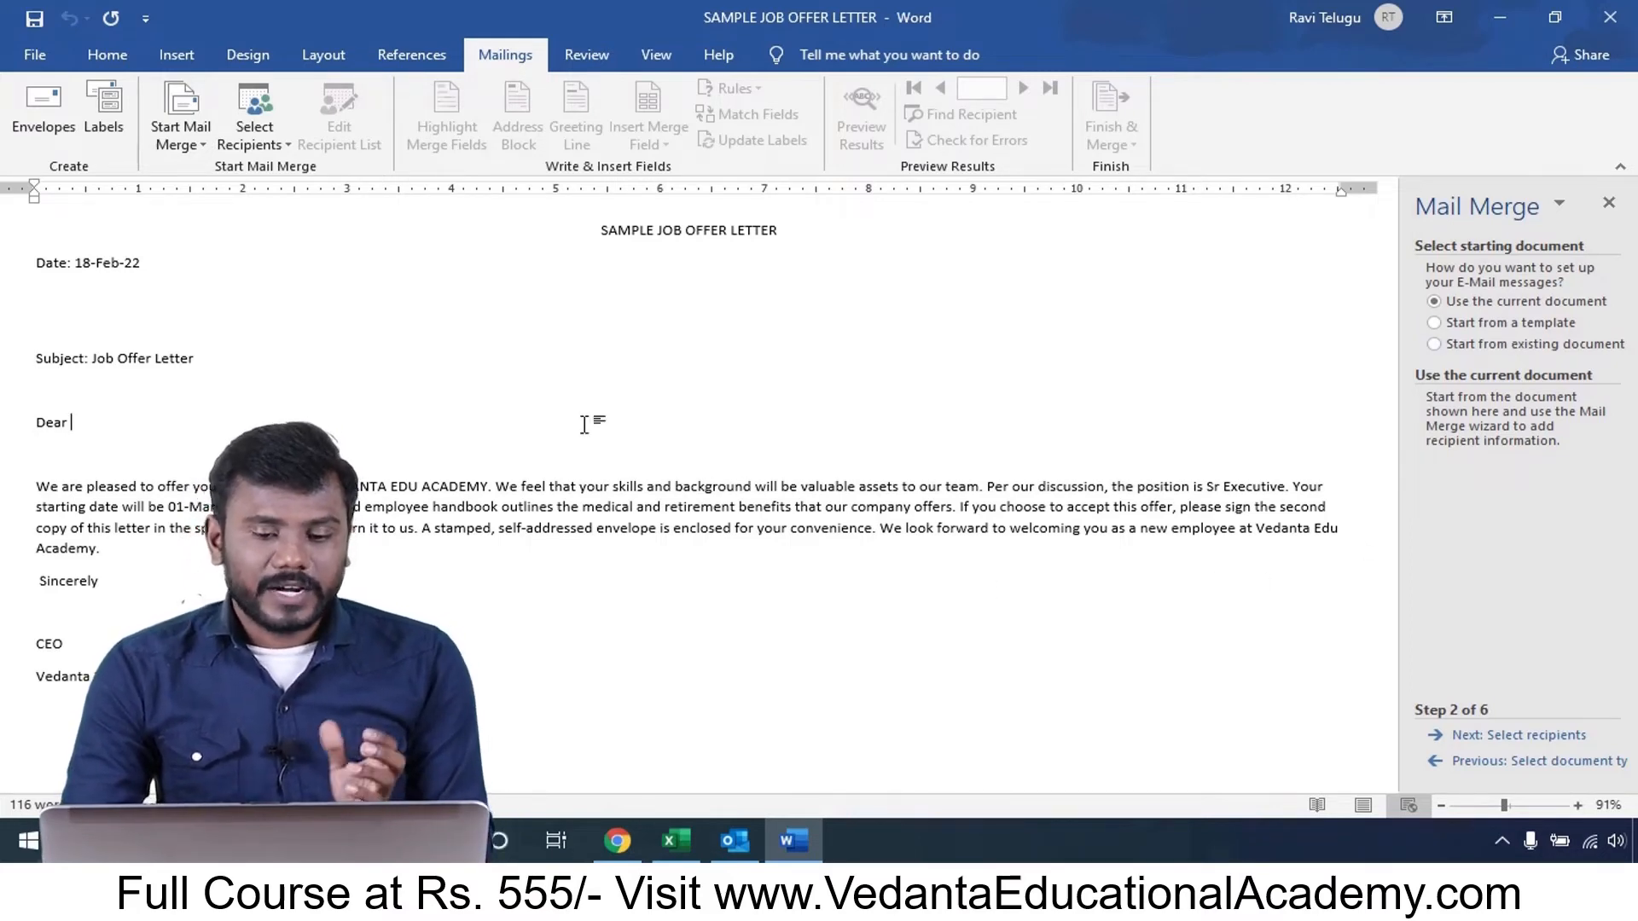
drag(115, 235, 781, 652)
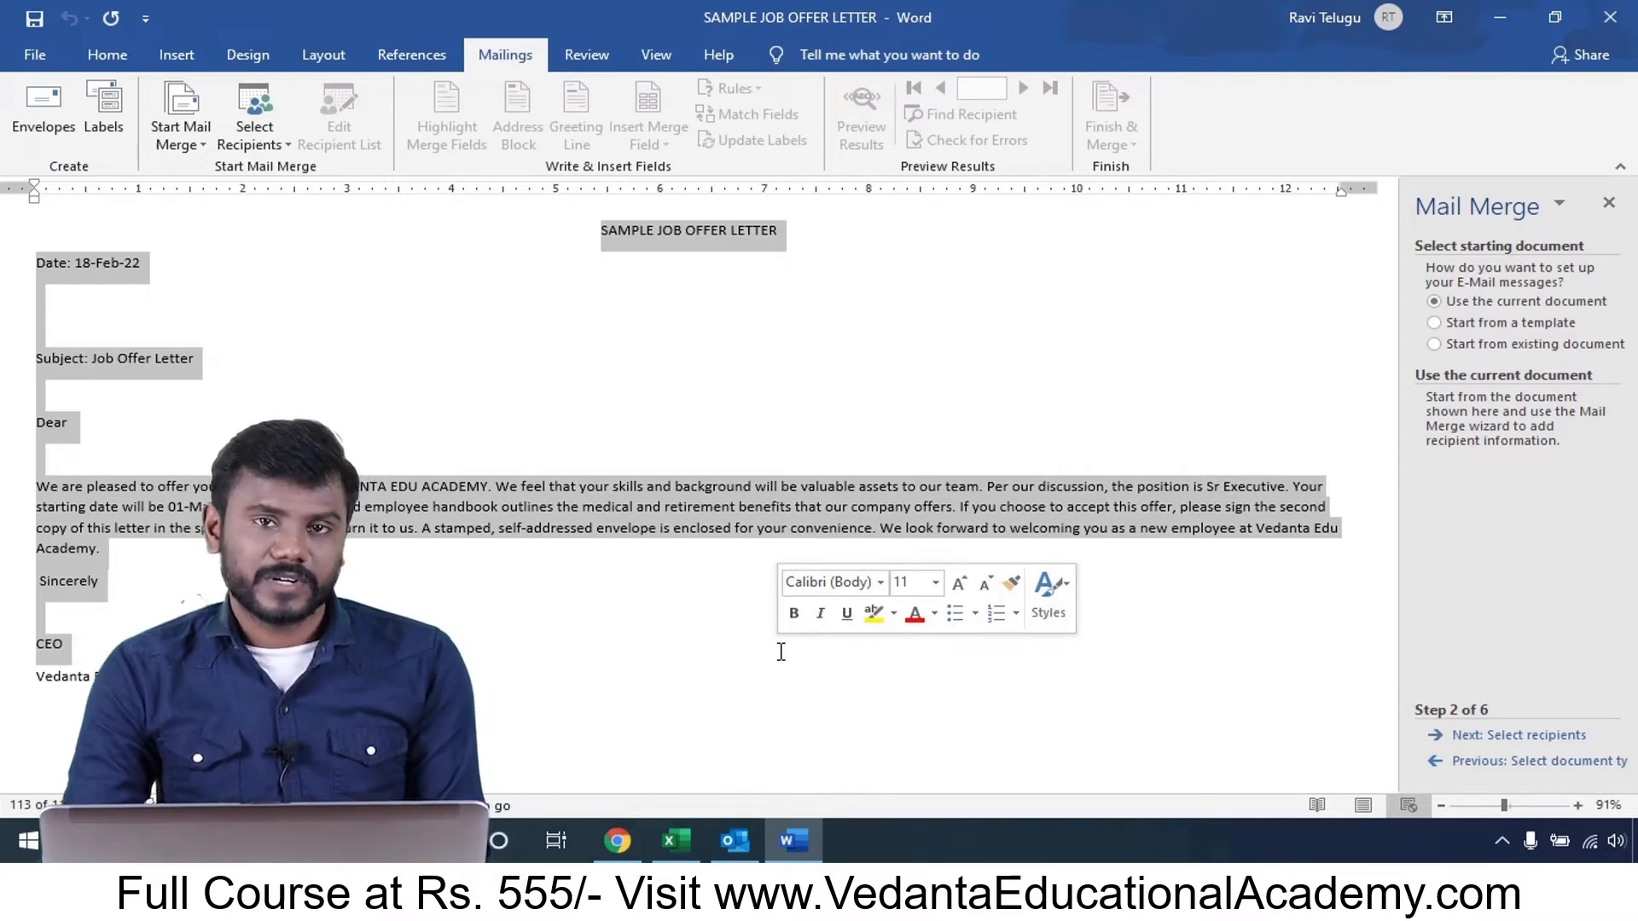
click(1446, 331)
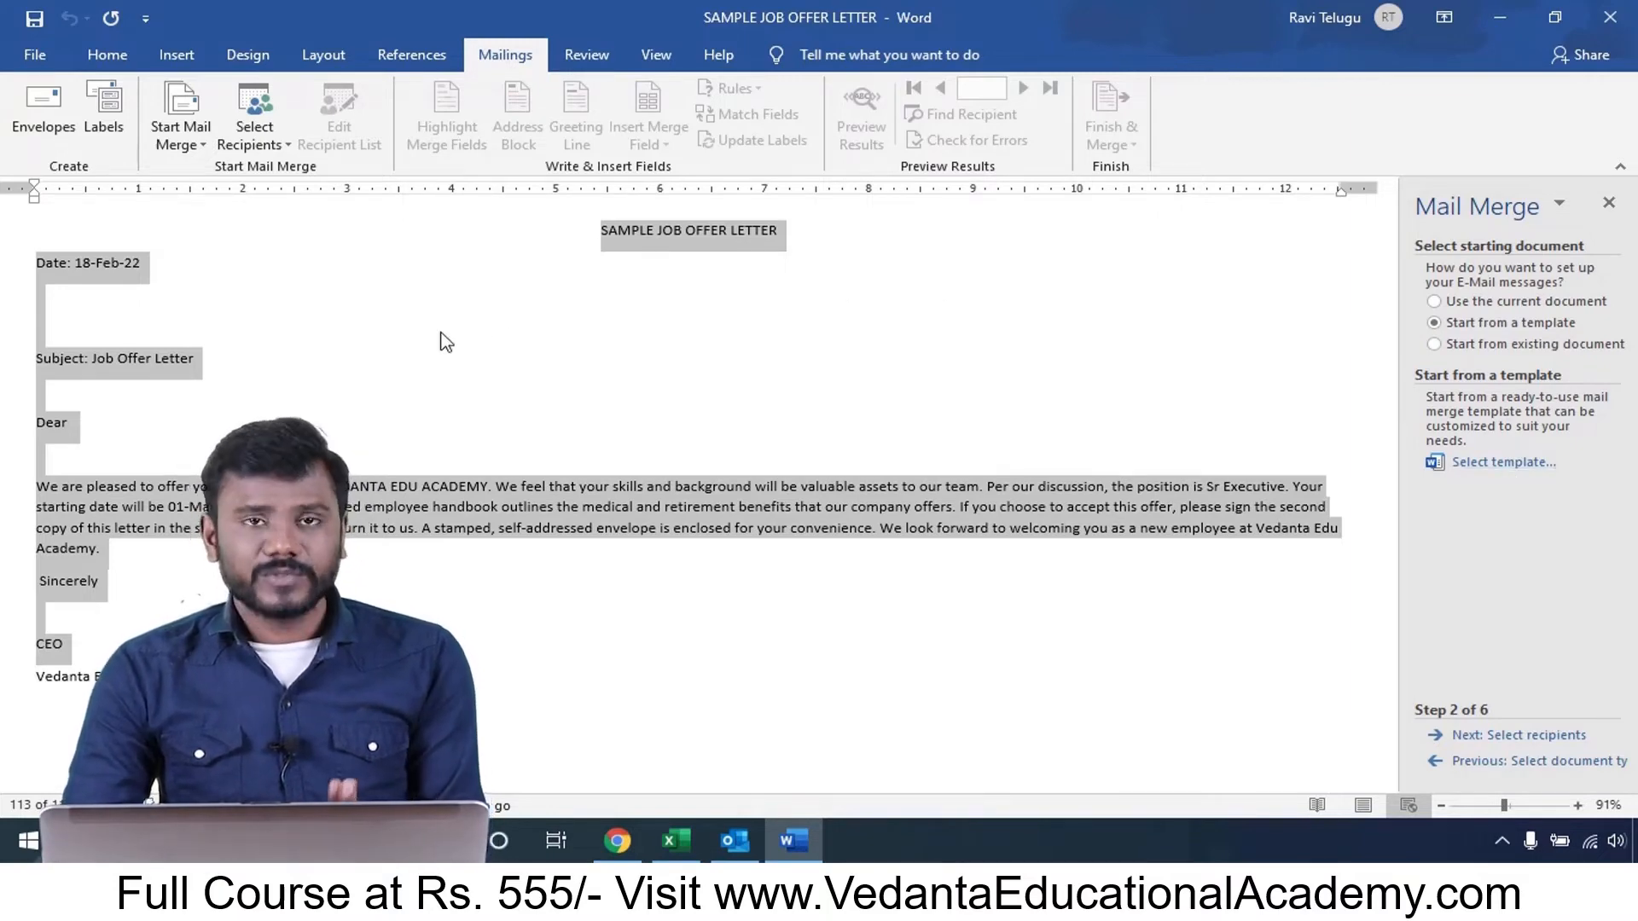
click(1434, 302)
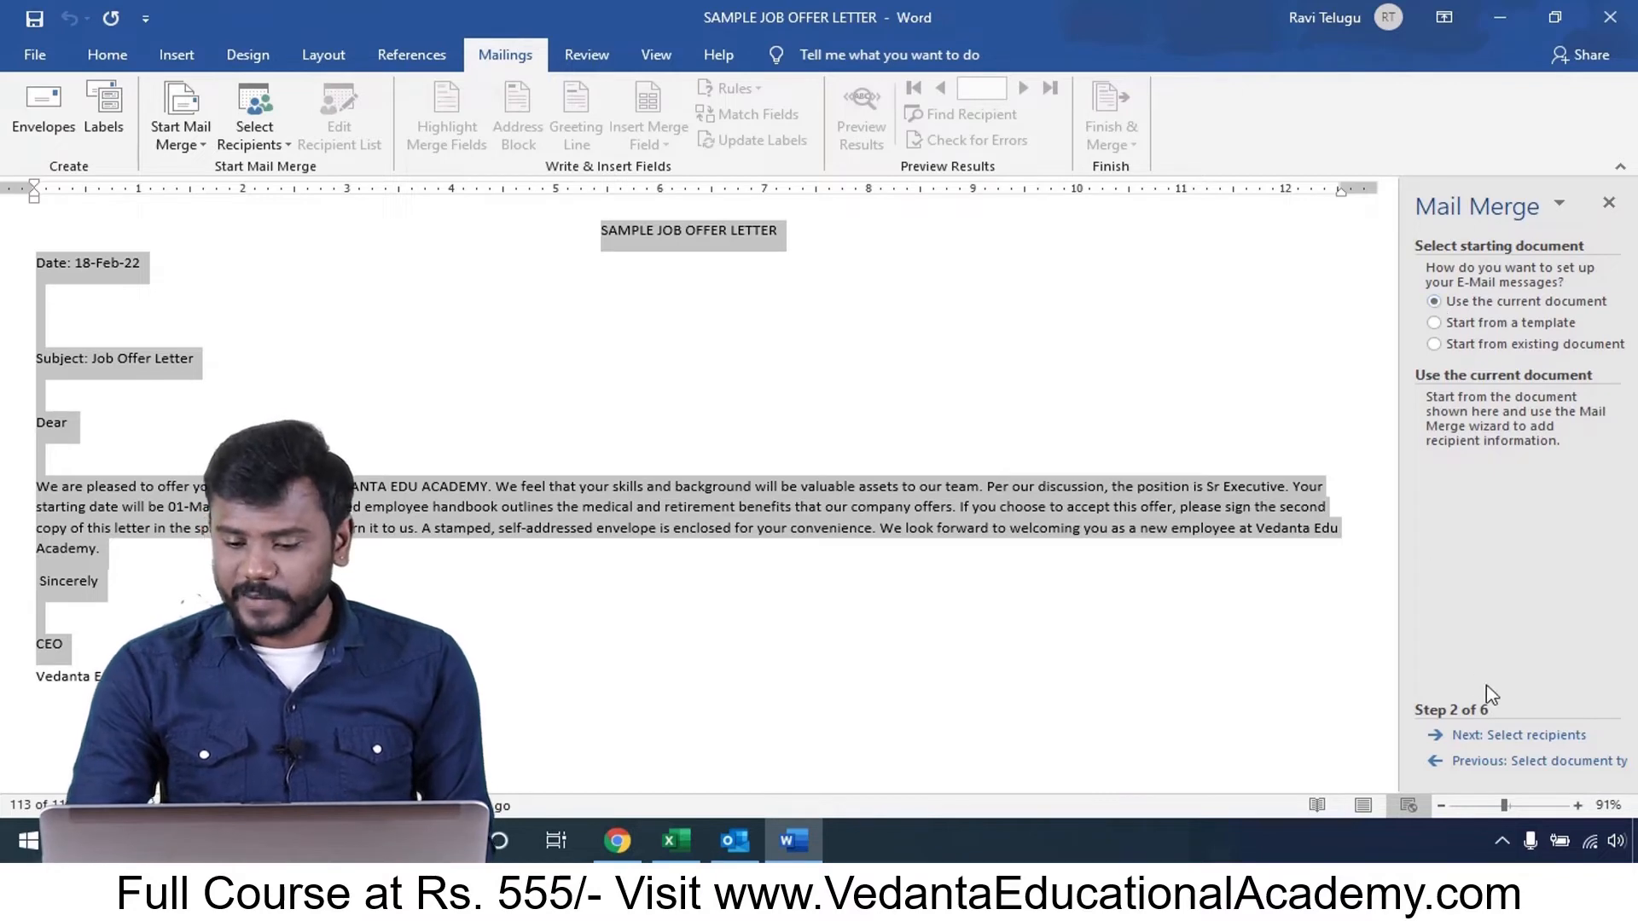
click(1525, 739)
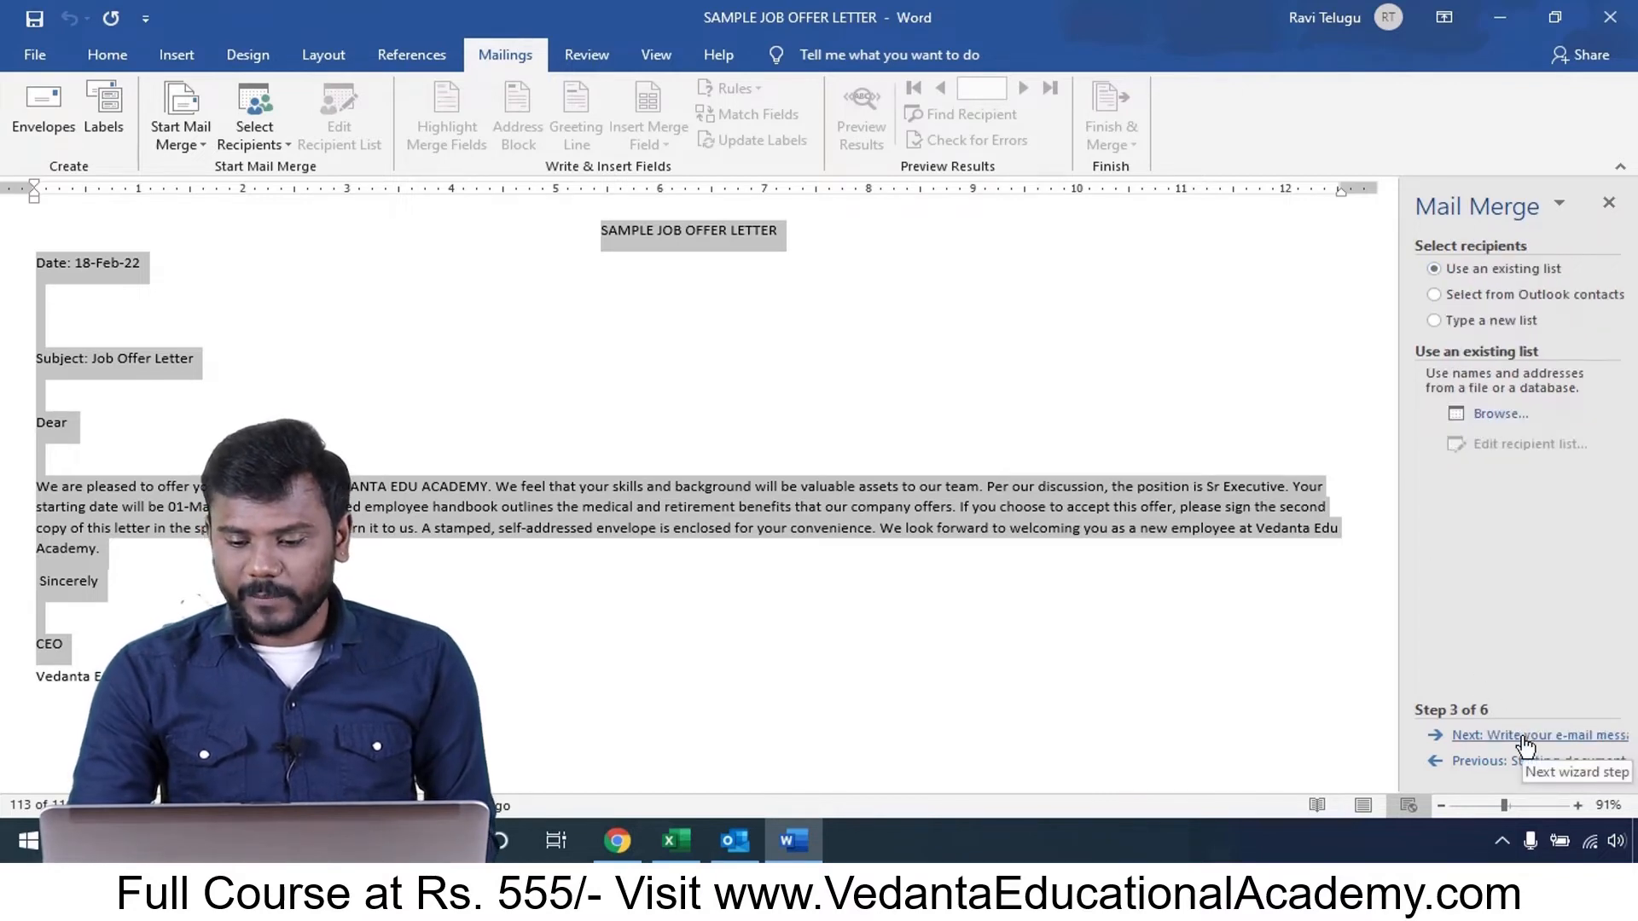
click(1167, 679)
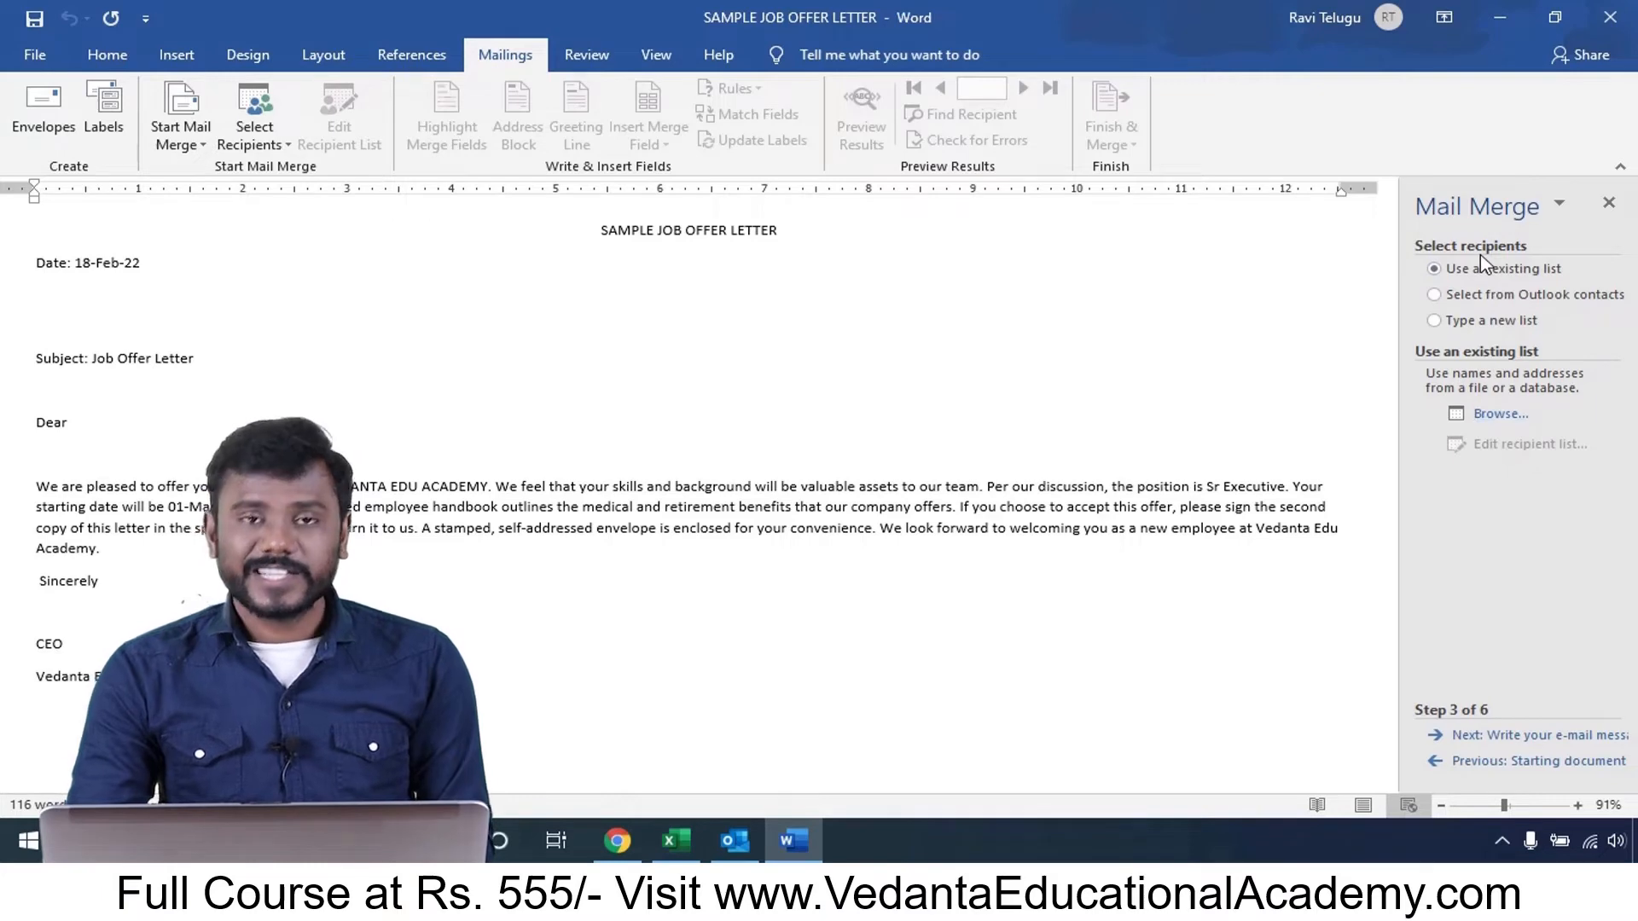
- Consult the DATA SOURCE workbook, try the option of typing a new recipient list, and return to using an existing list
click(671, 841)
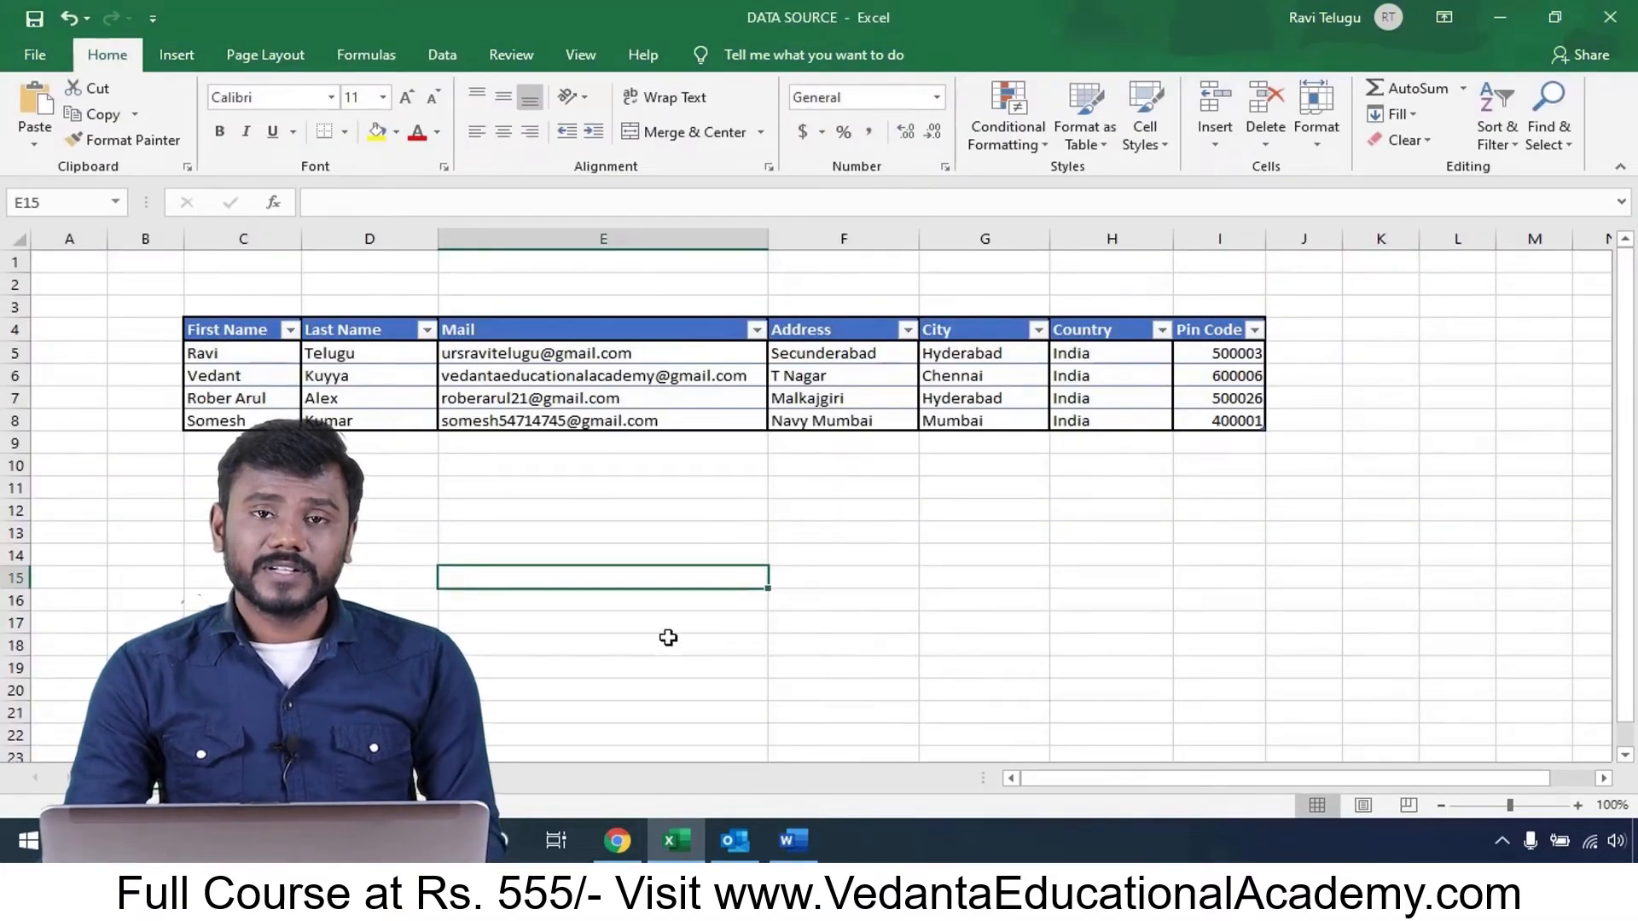
click(794, 841)
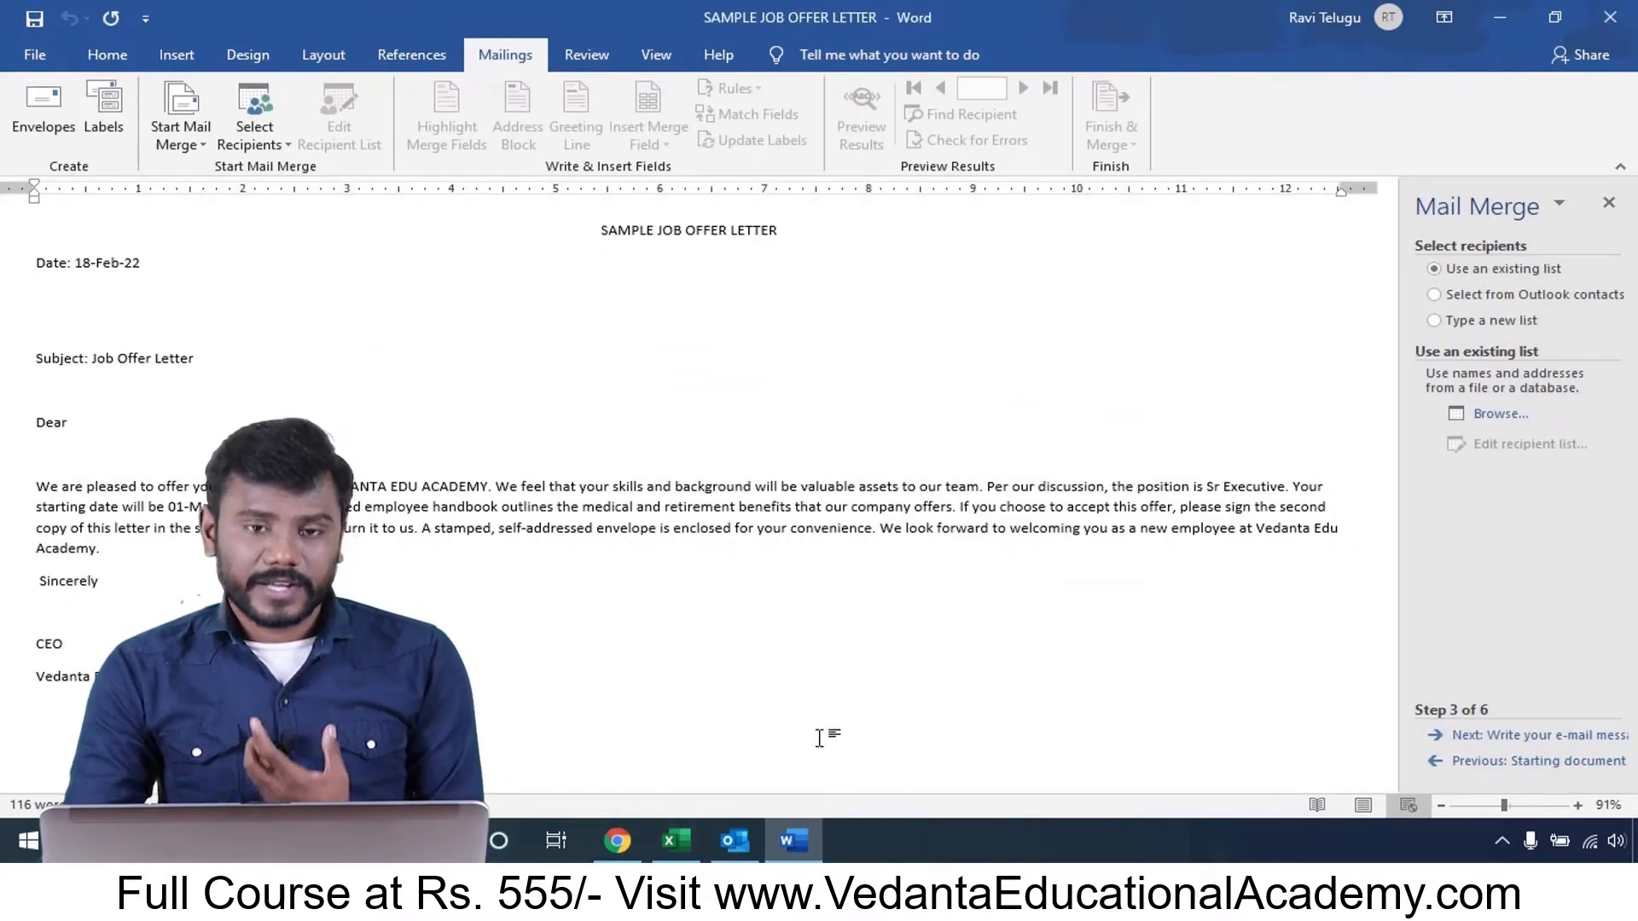
click(1478, 328)
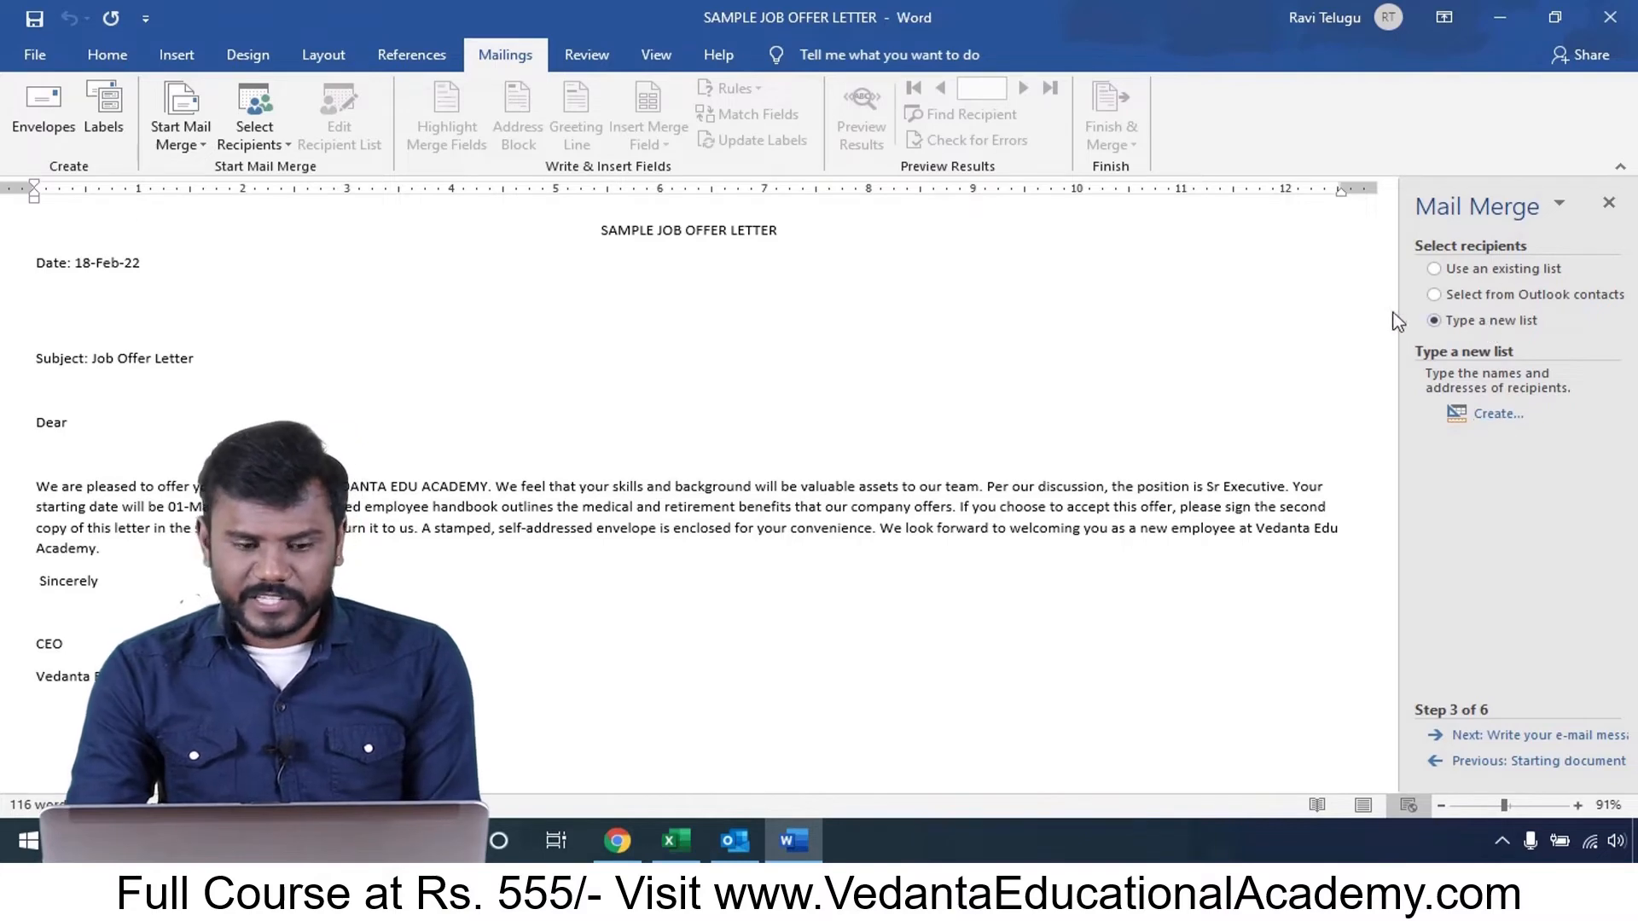
click(269, 152)
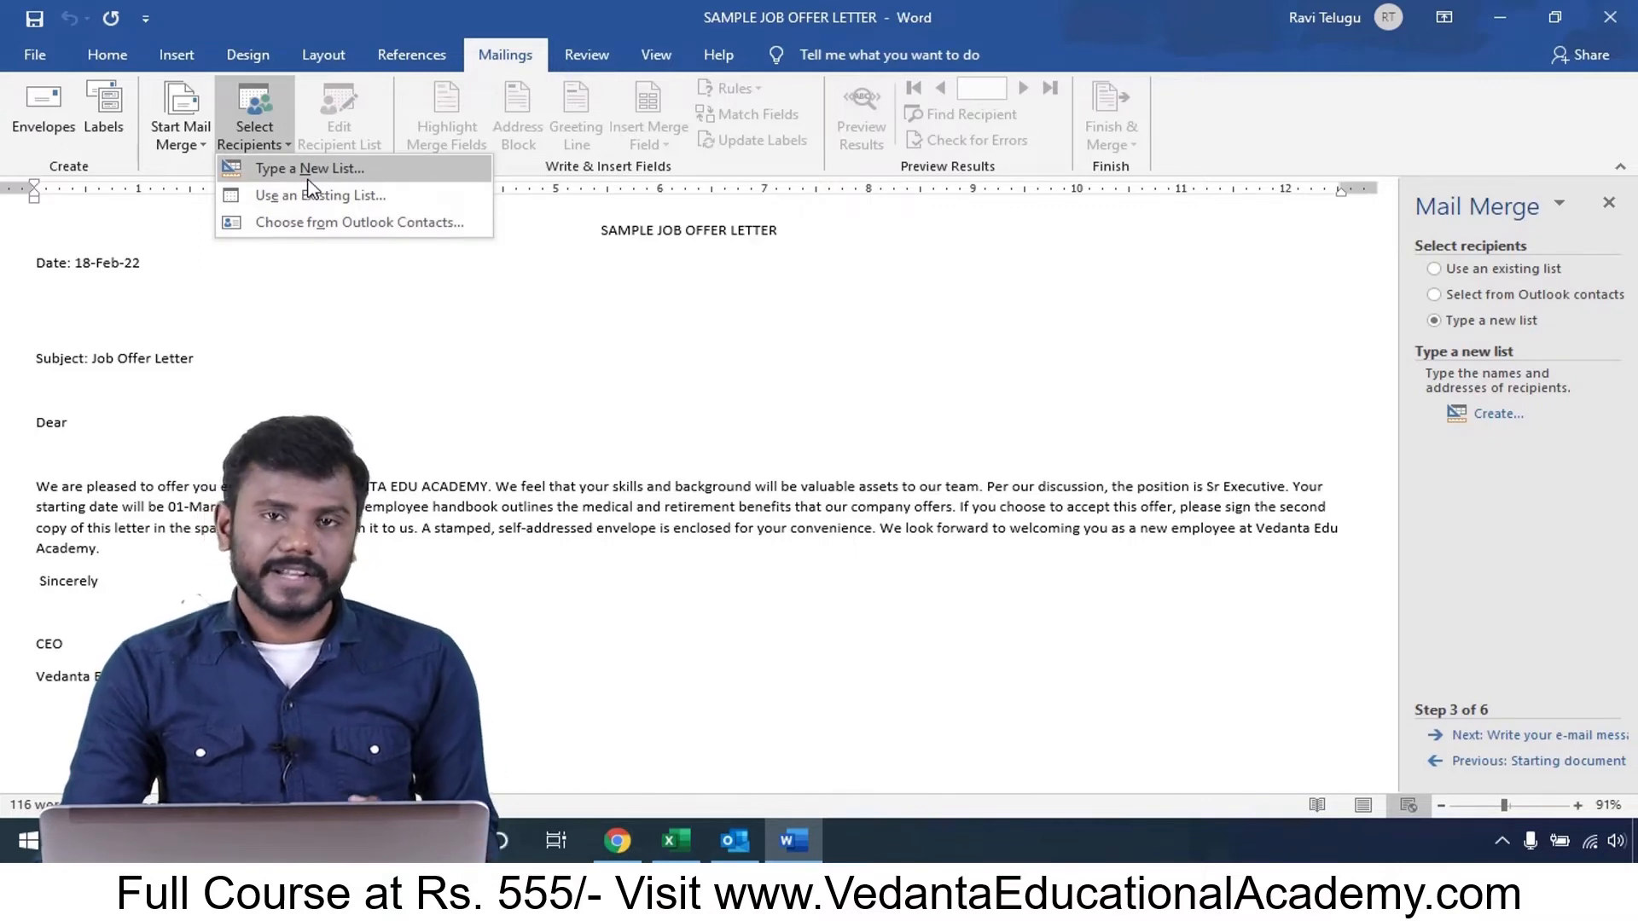
click(680, 840)
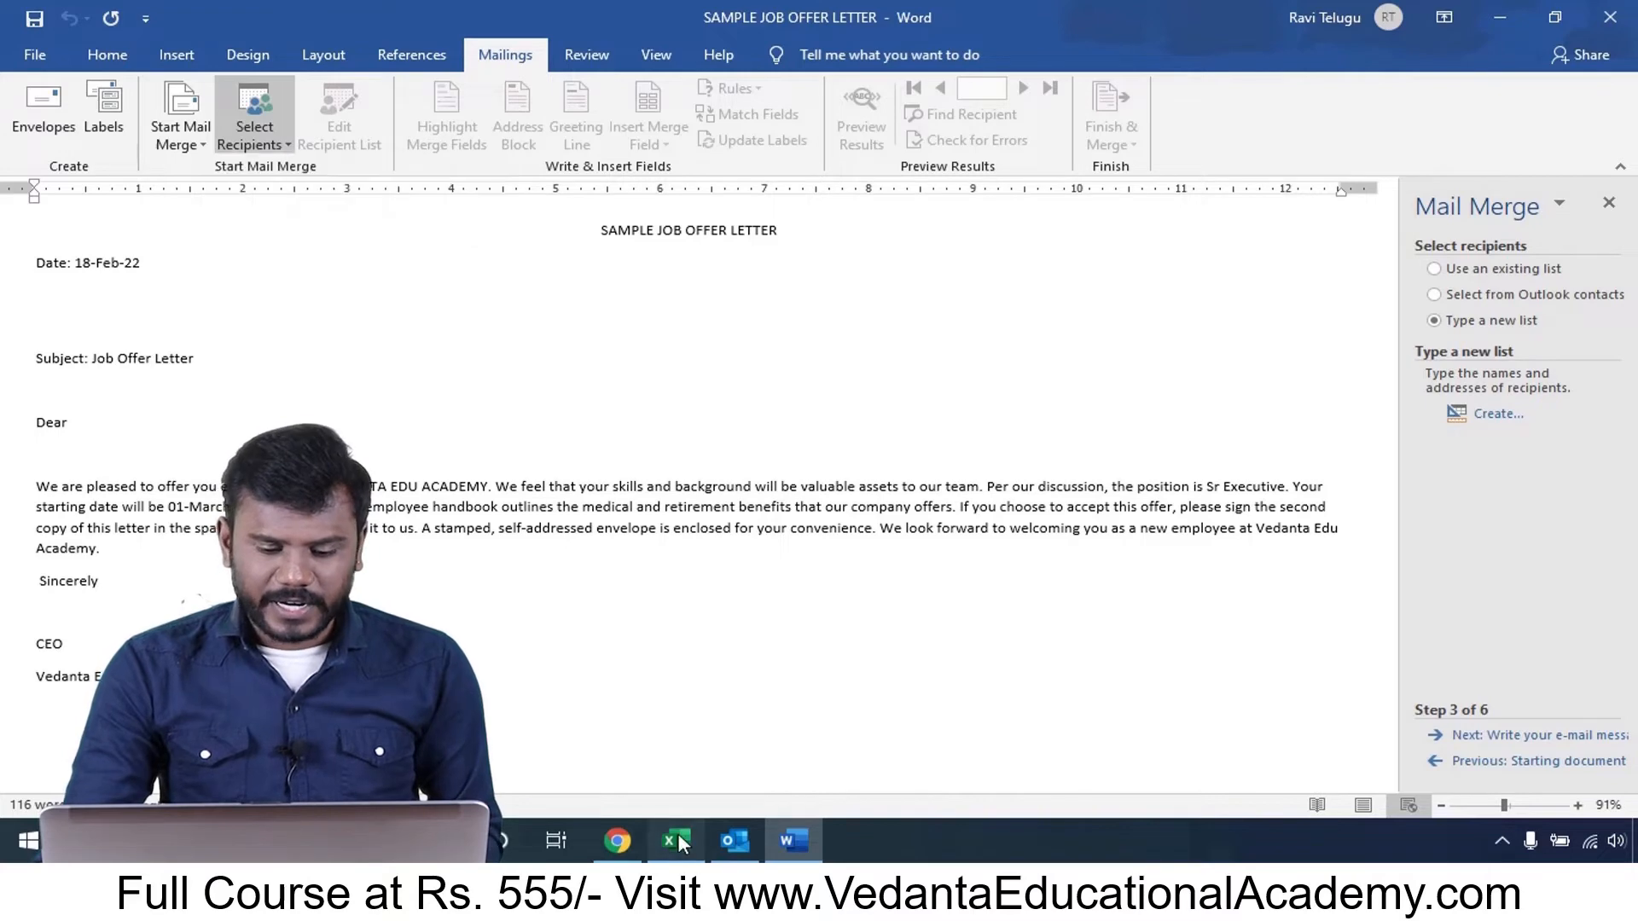
click(789, 844)
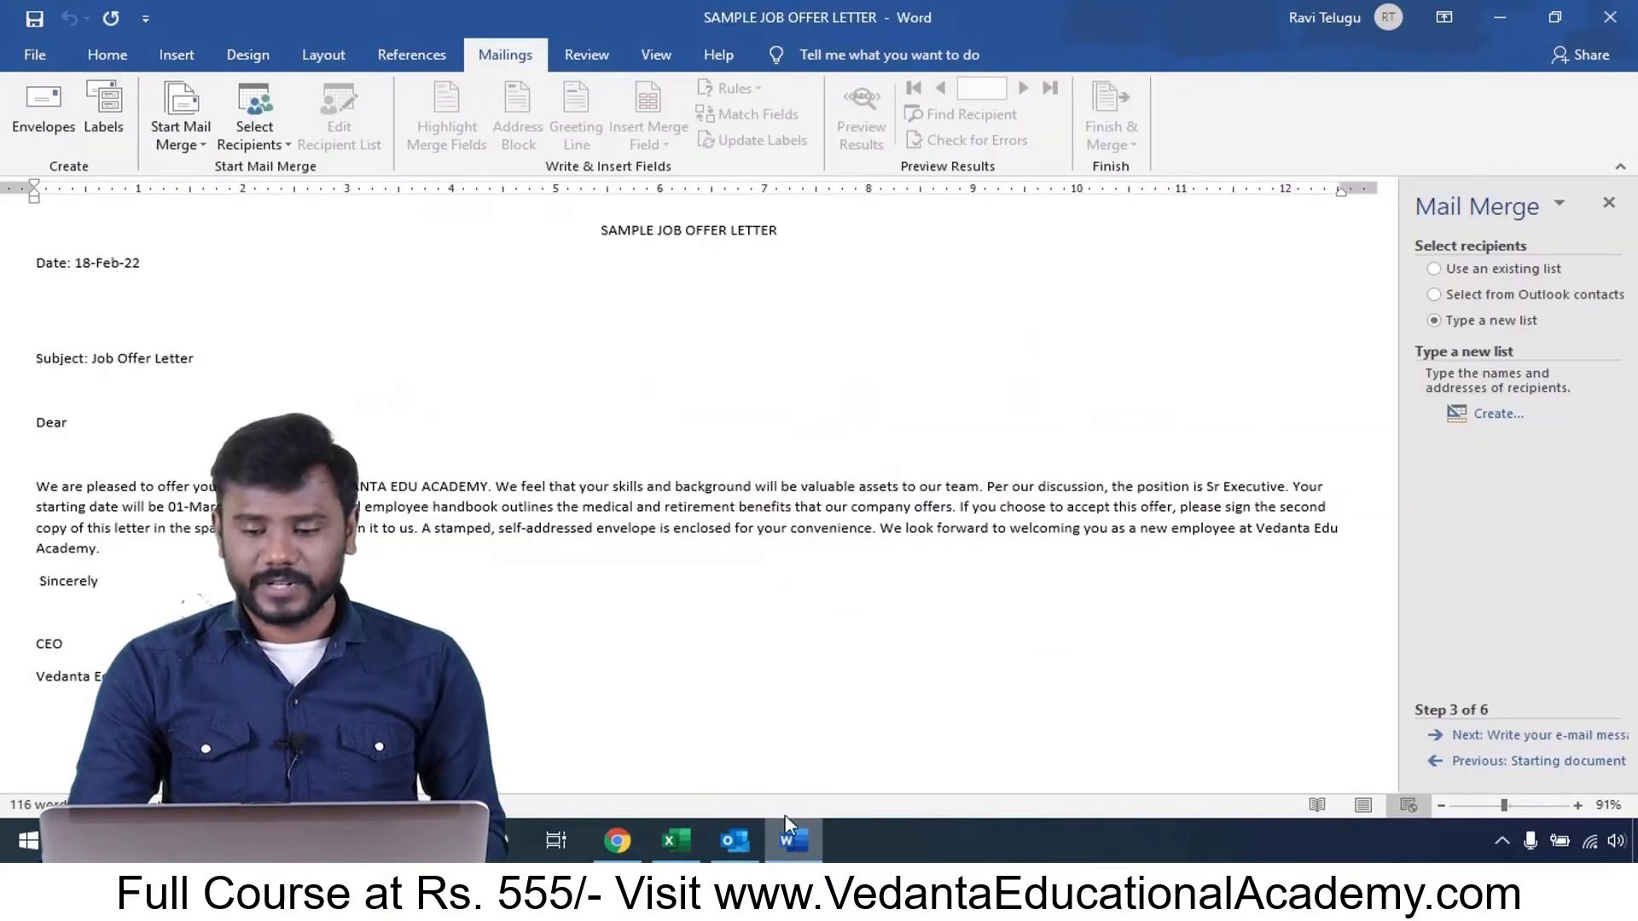
click(1473, 282)
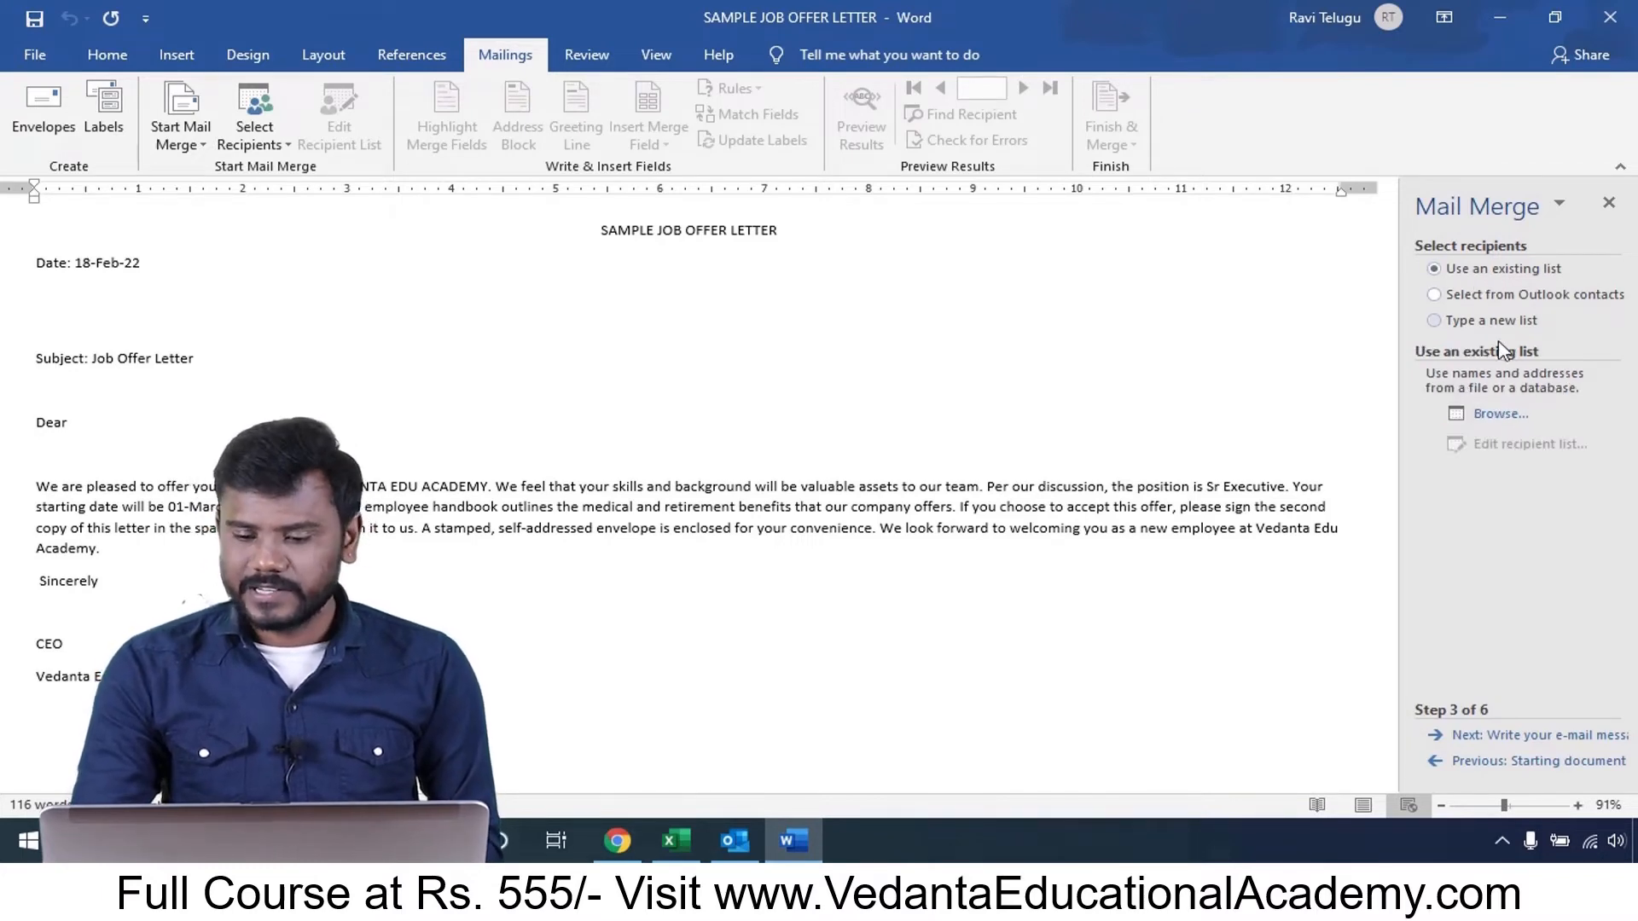
click(1500, 424)
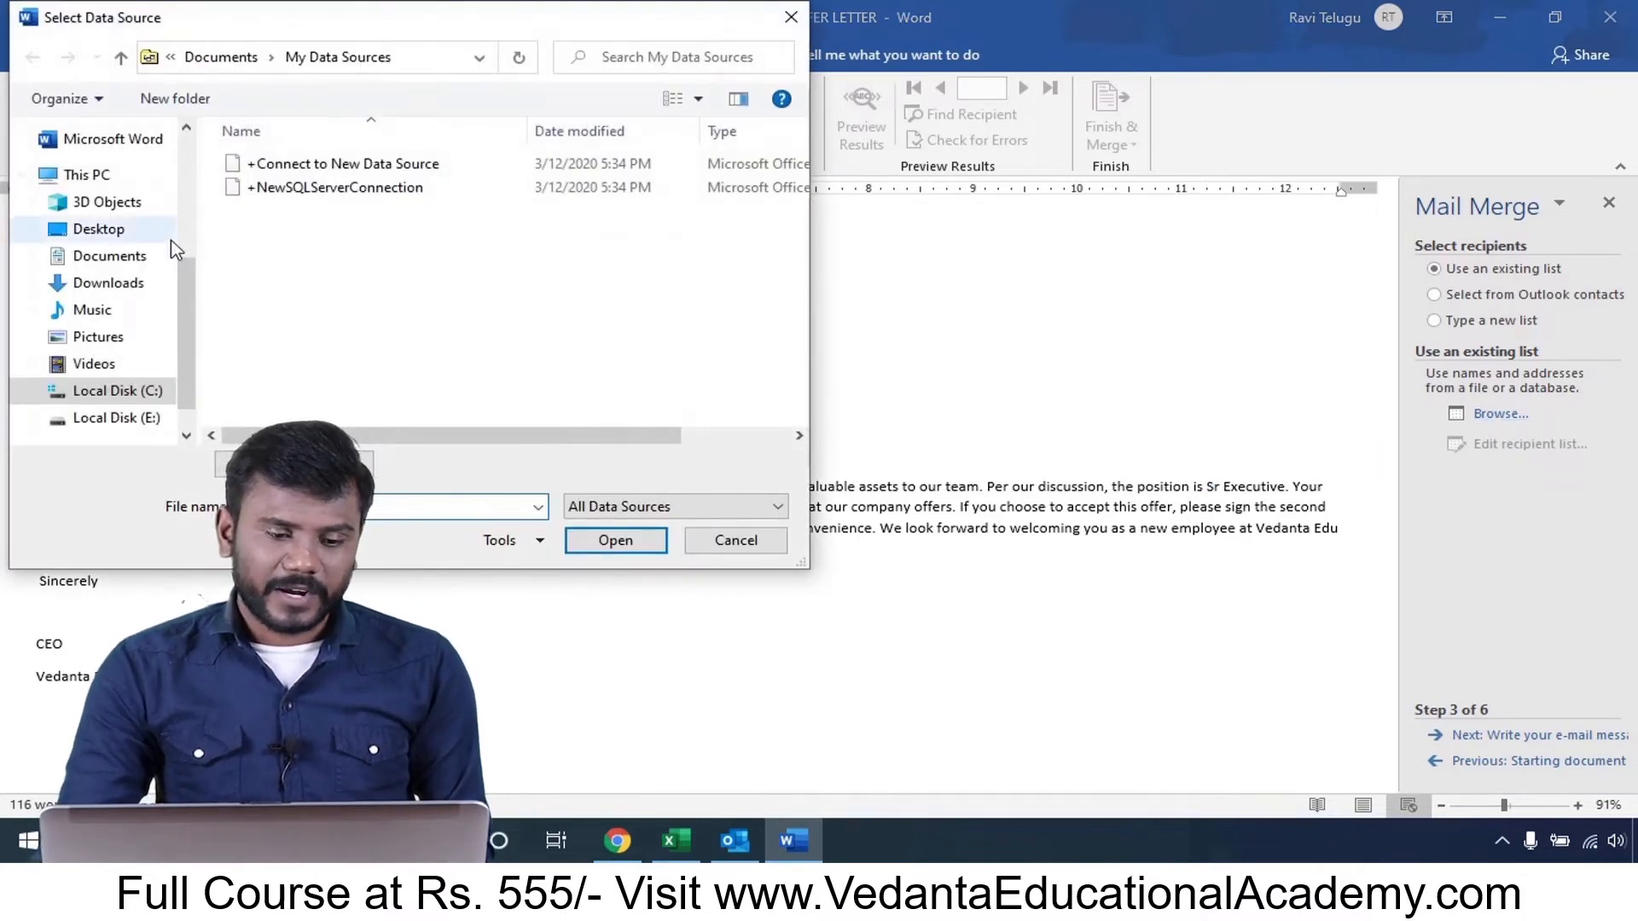
click(144, 232)
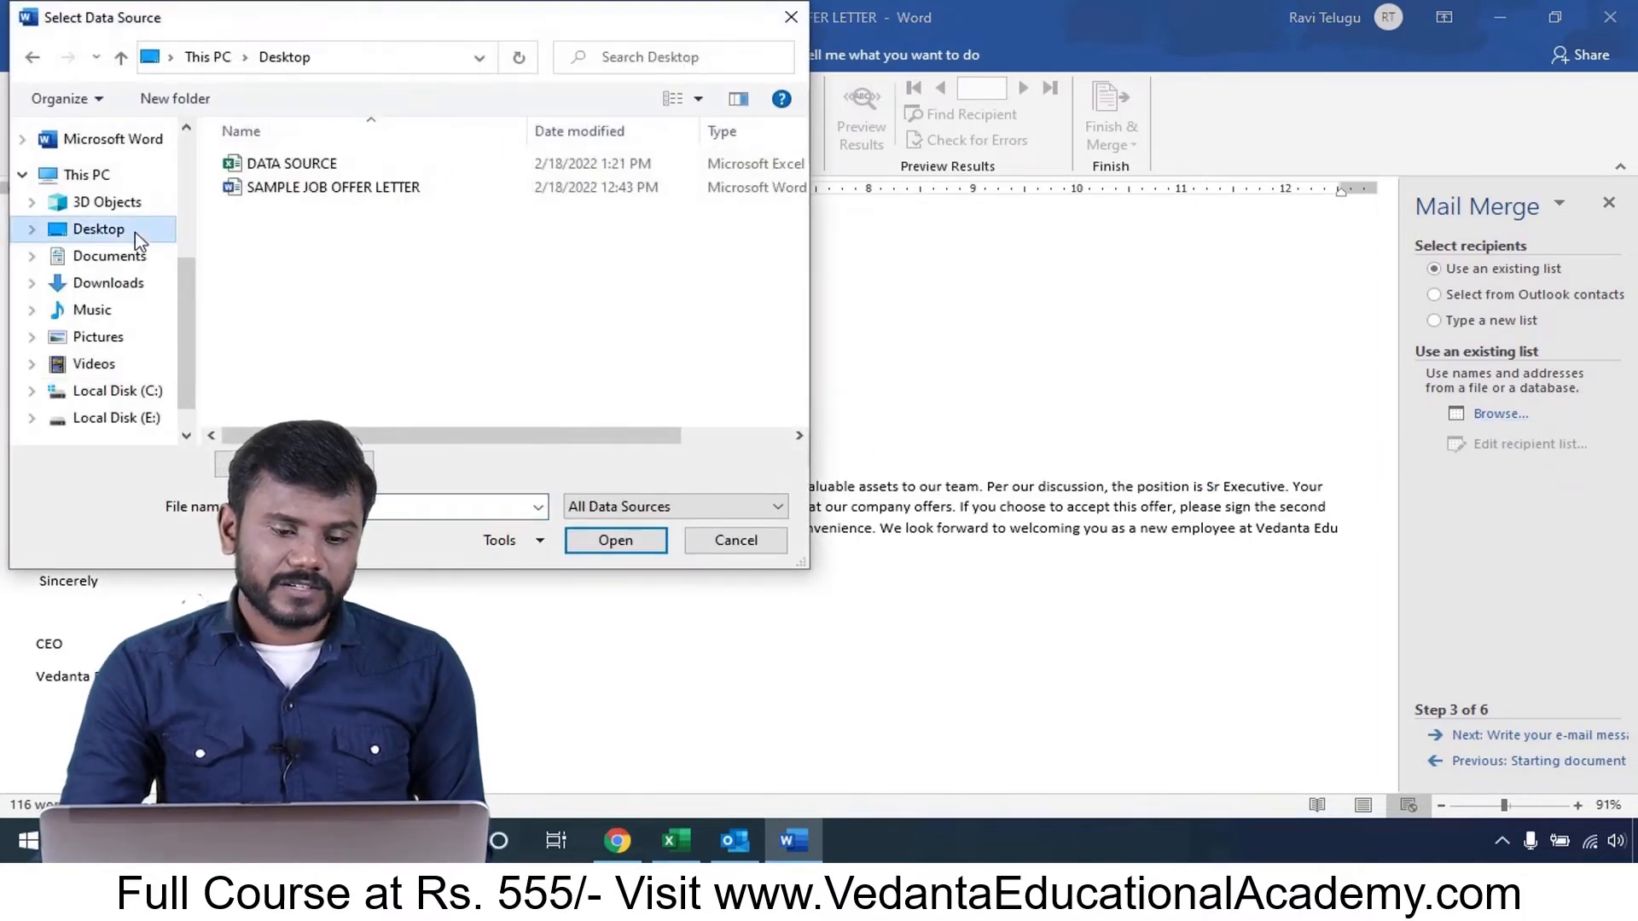
click(286, 168)
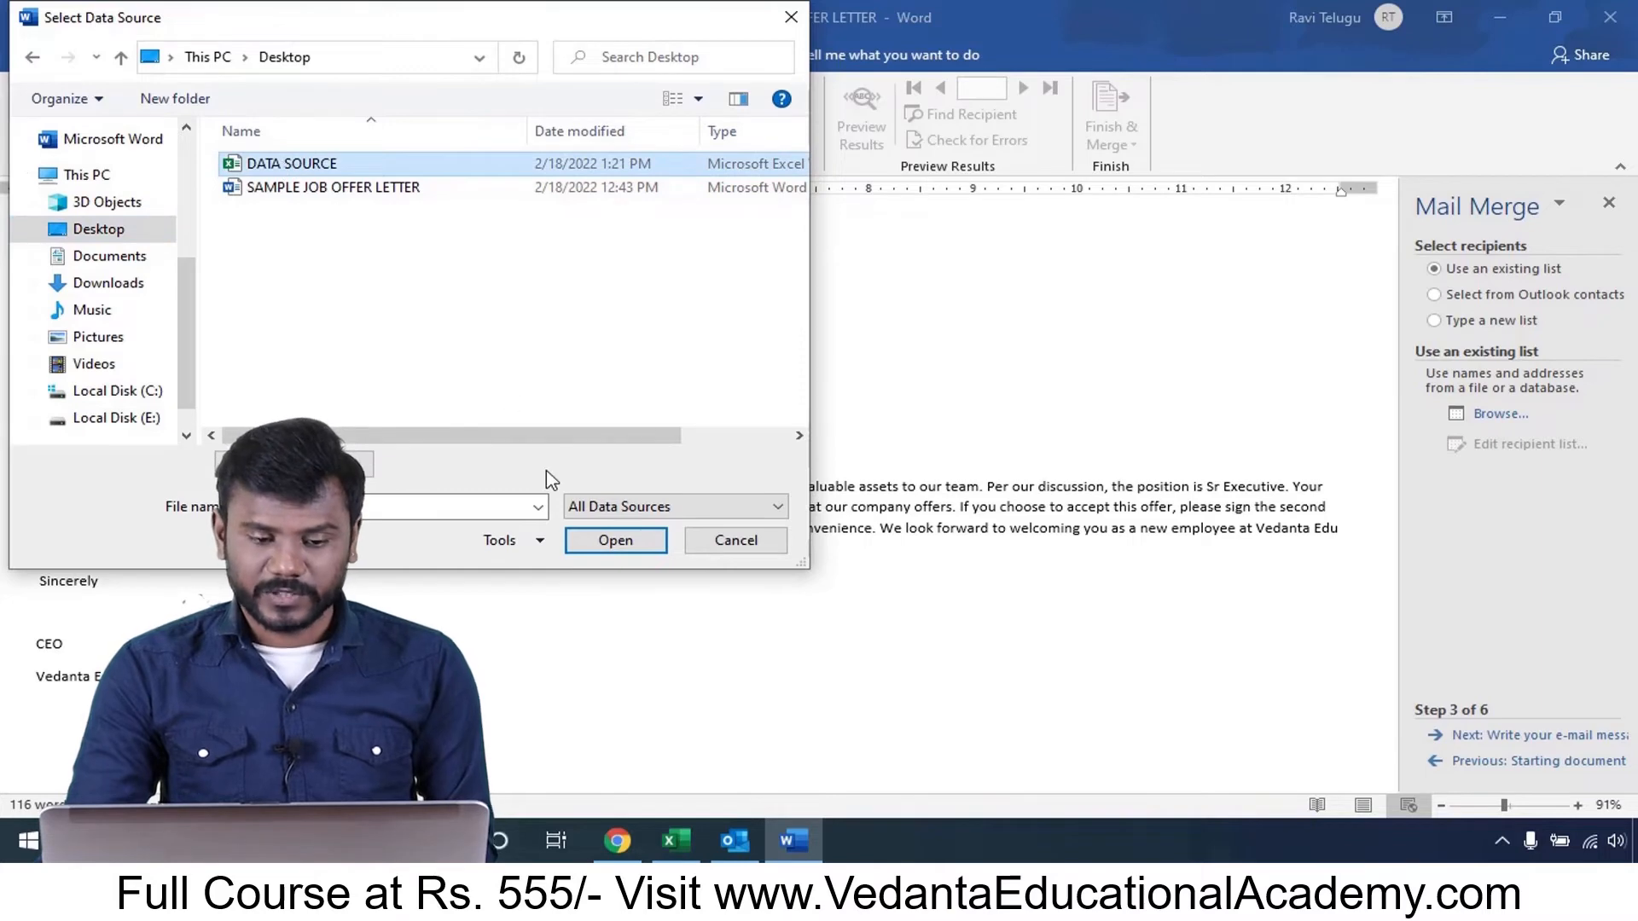
click(627, 546)
click(735, 541)
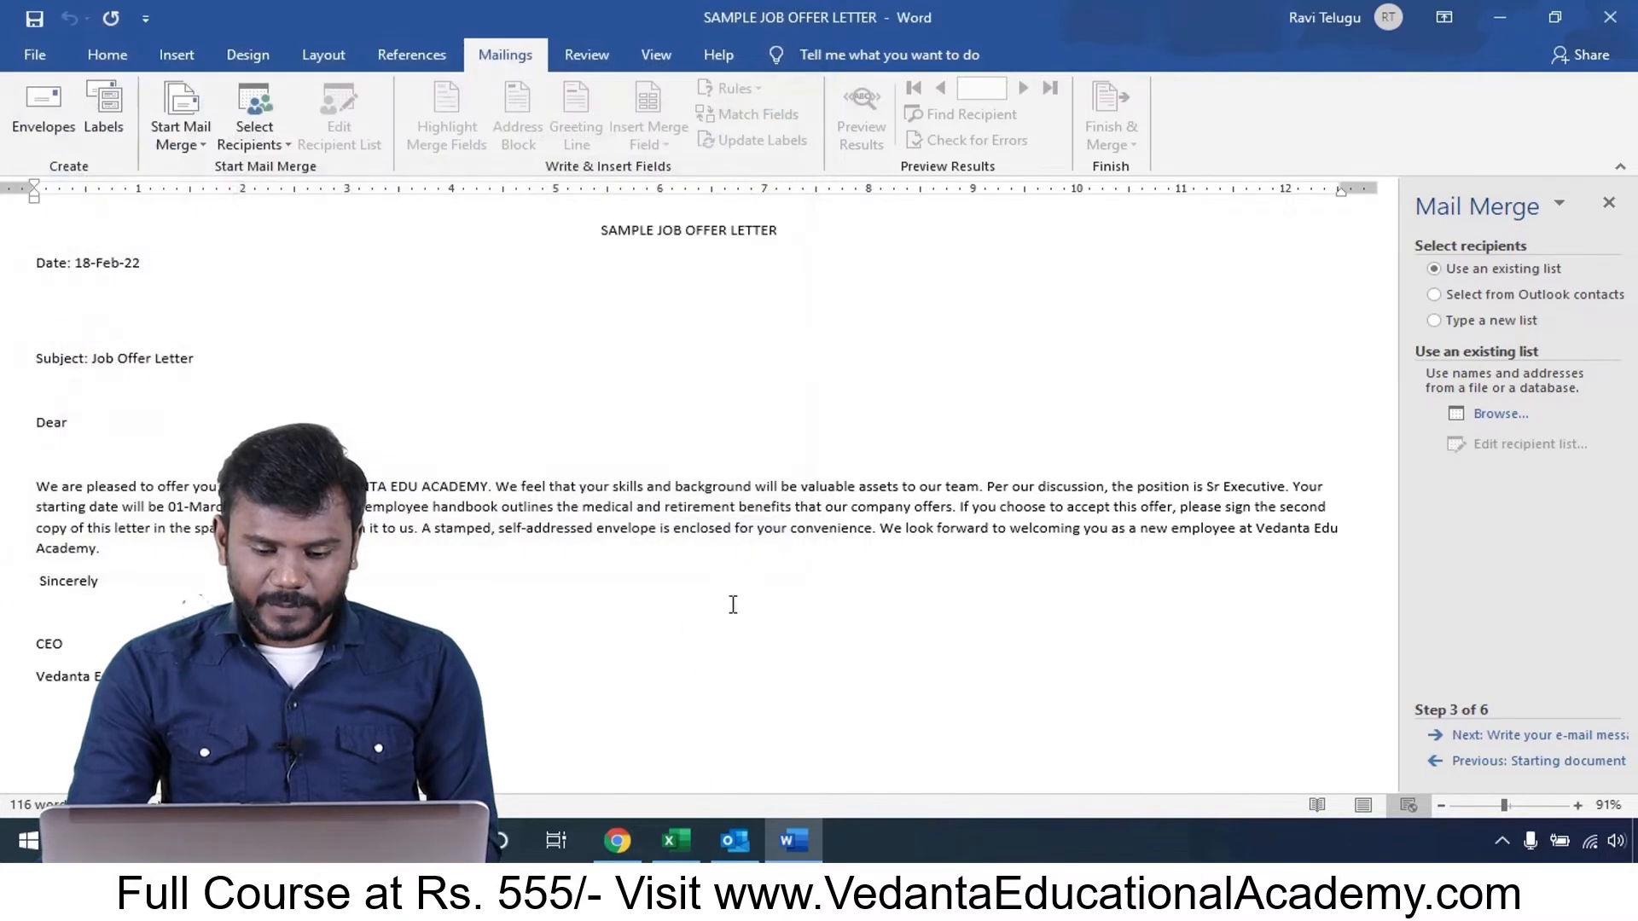
click(674, 840)
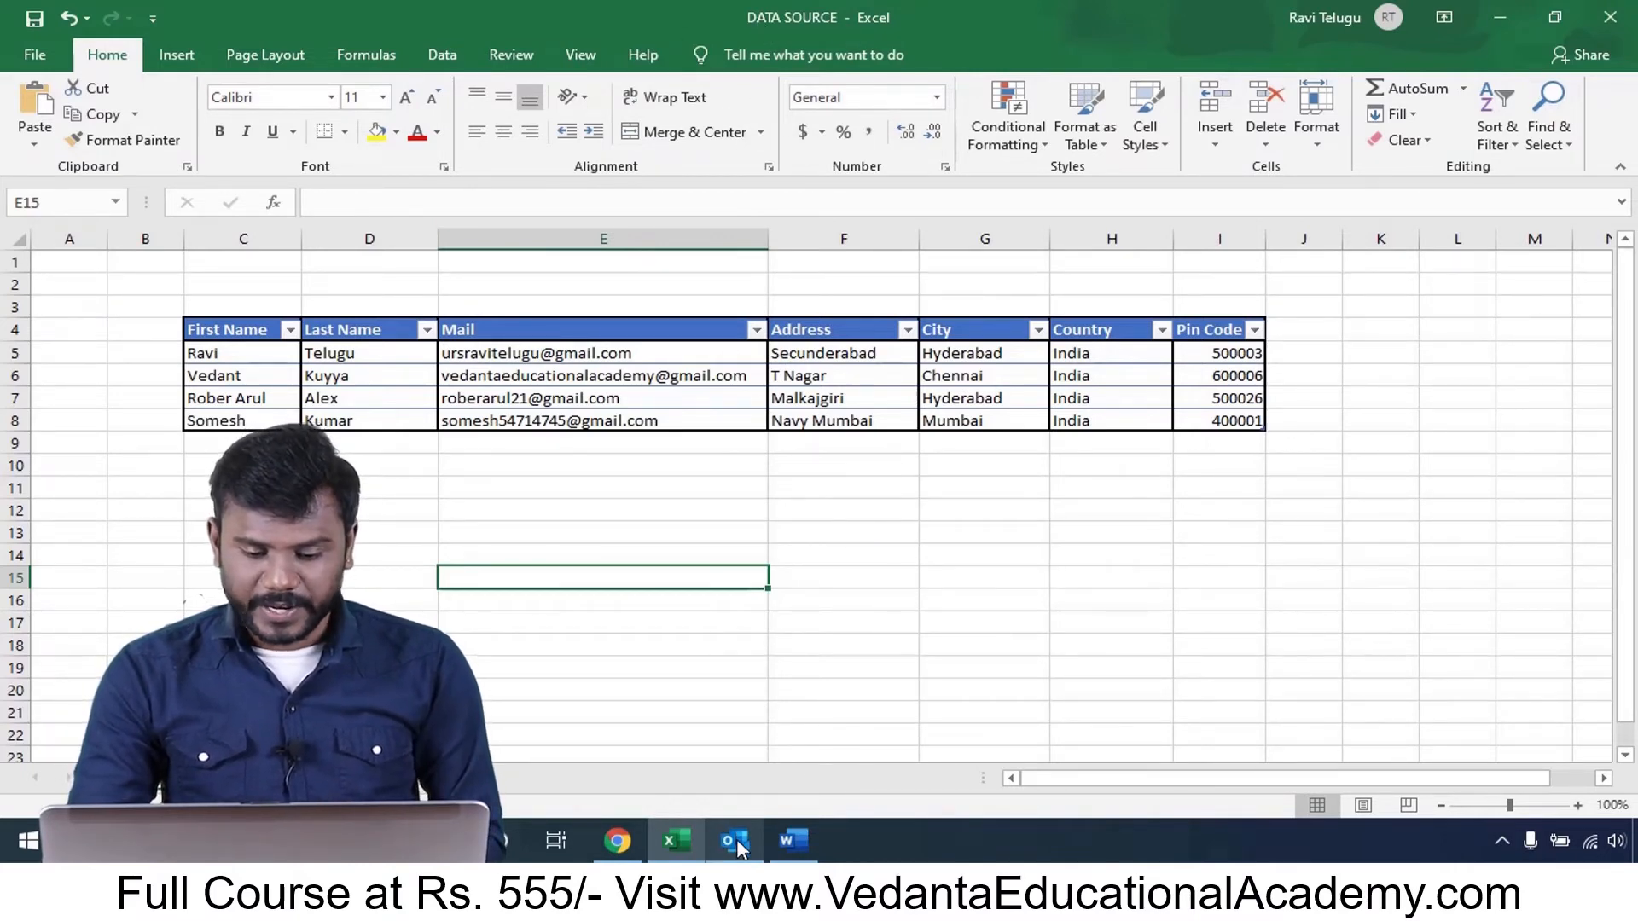
click(793, 772)
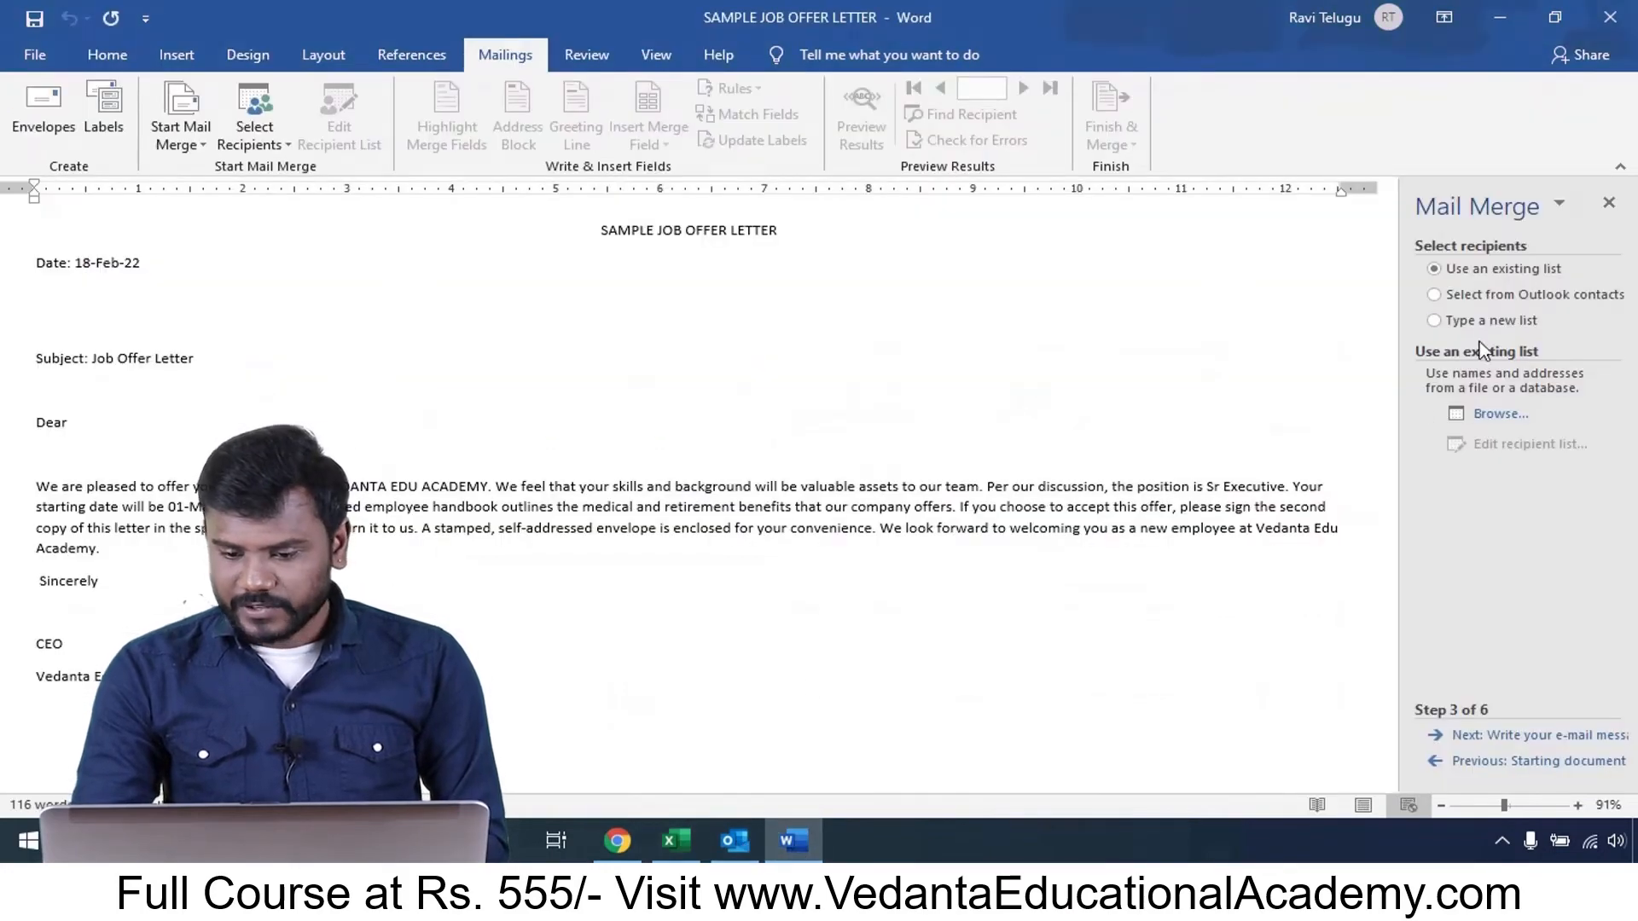
click(1500, 414)
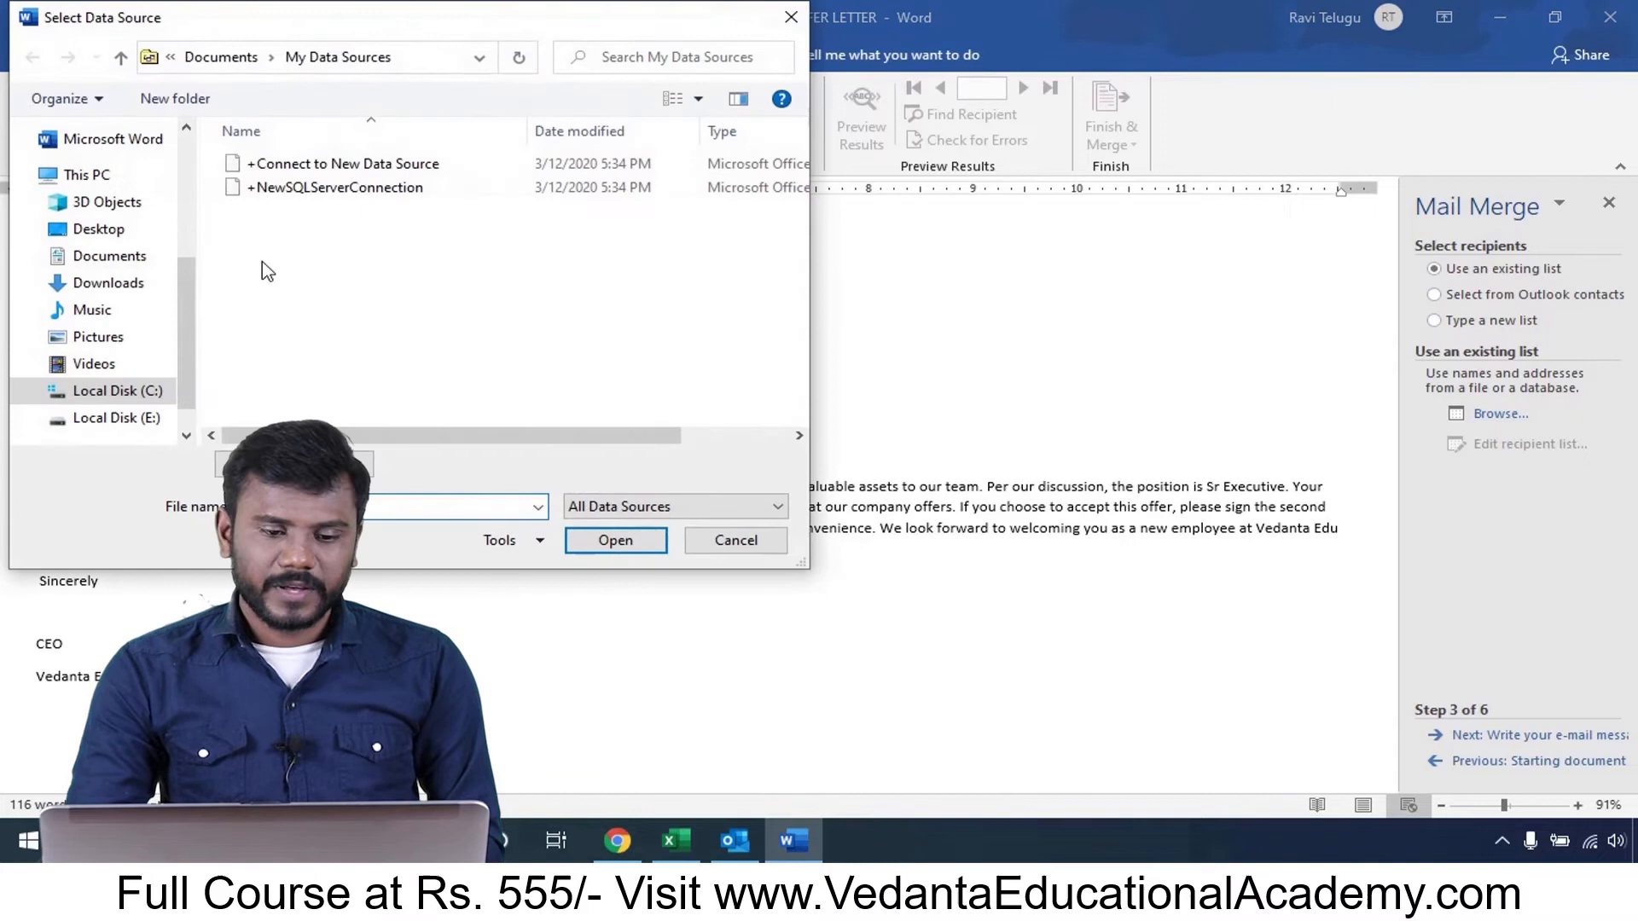
click(100, 228)
click(325, 170)
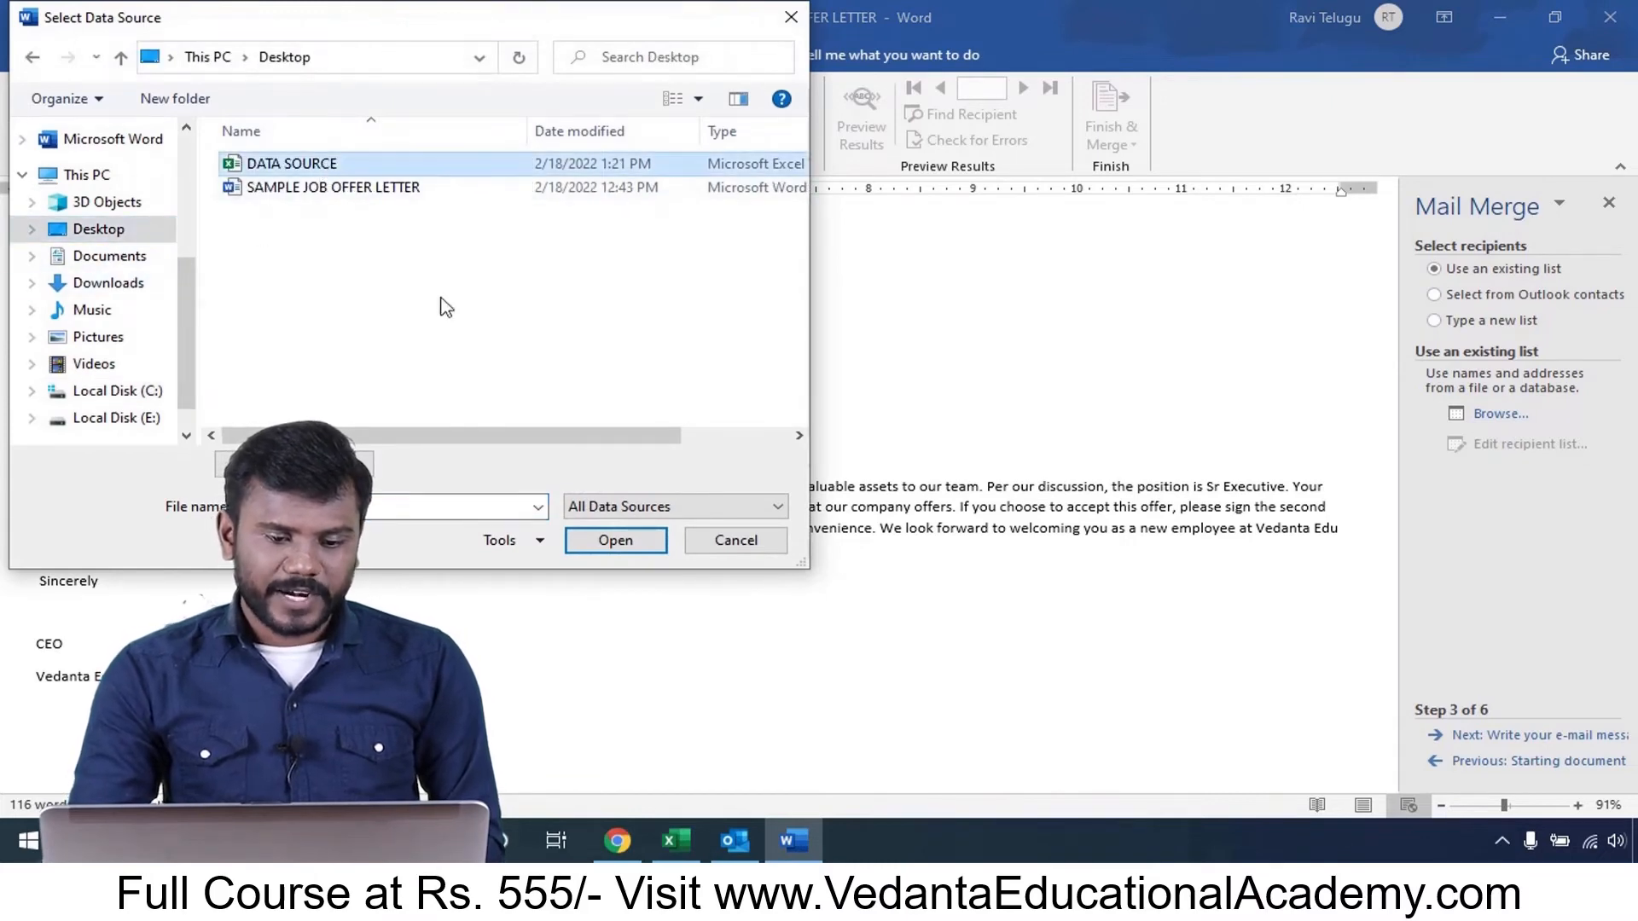
click(611, 541)
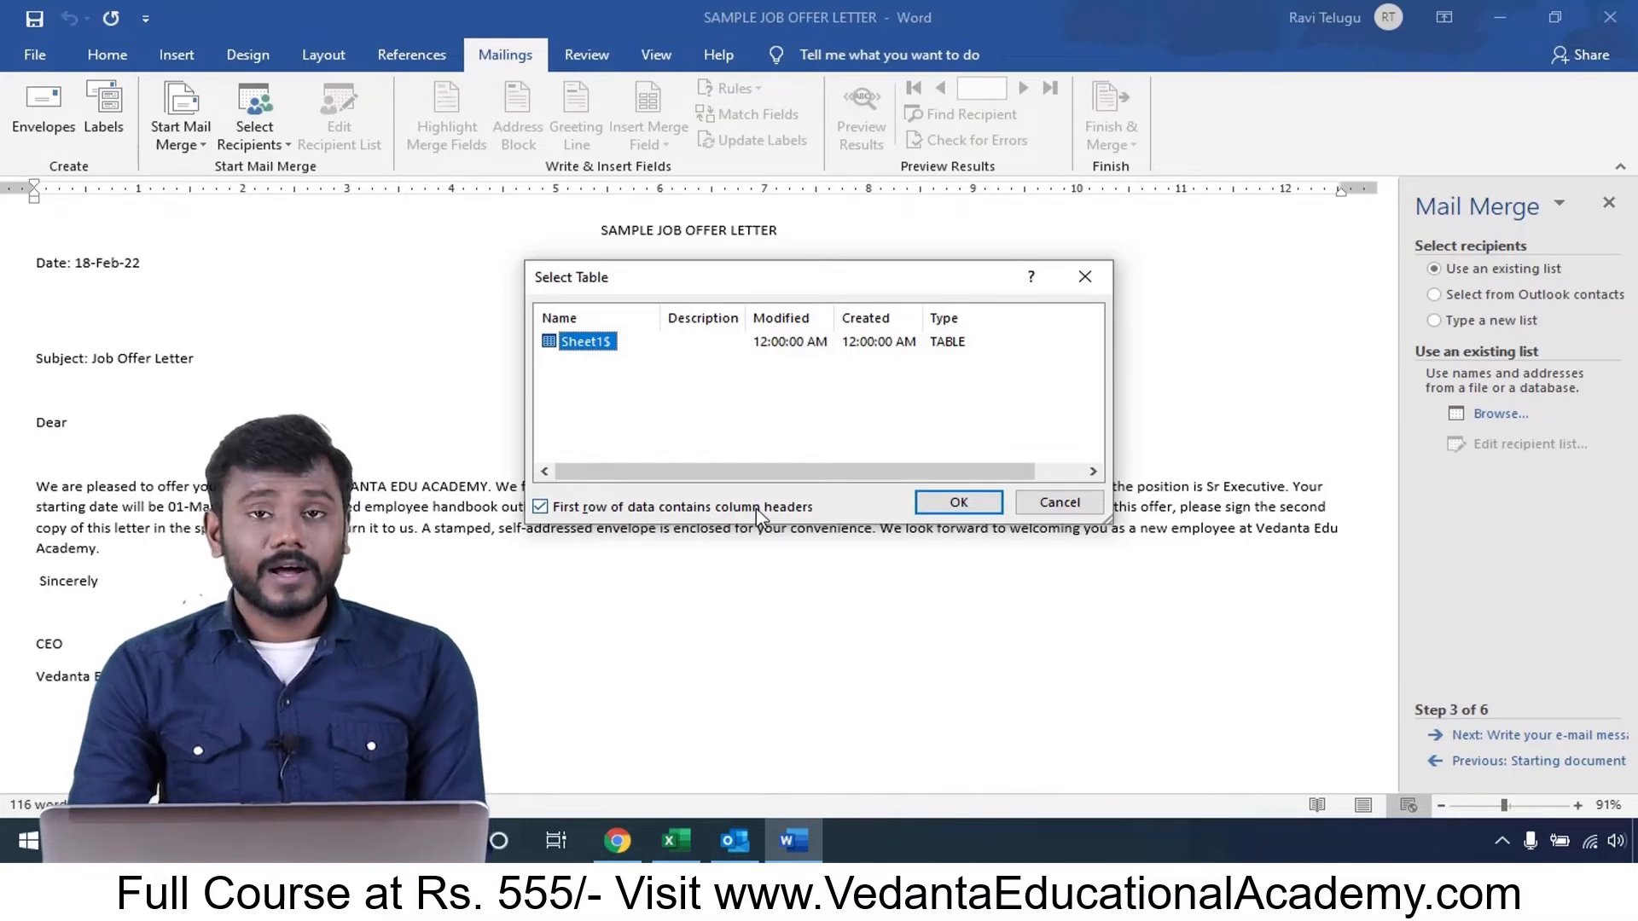
click(1028, 506)
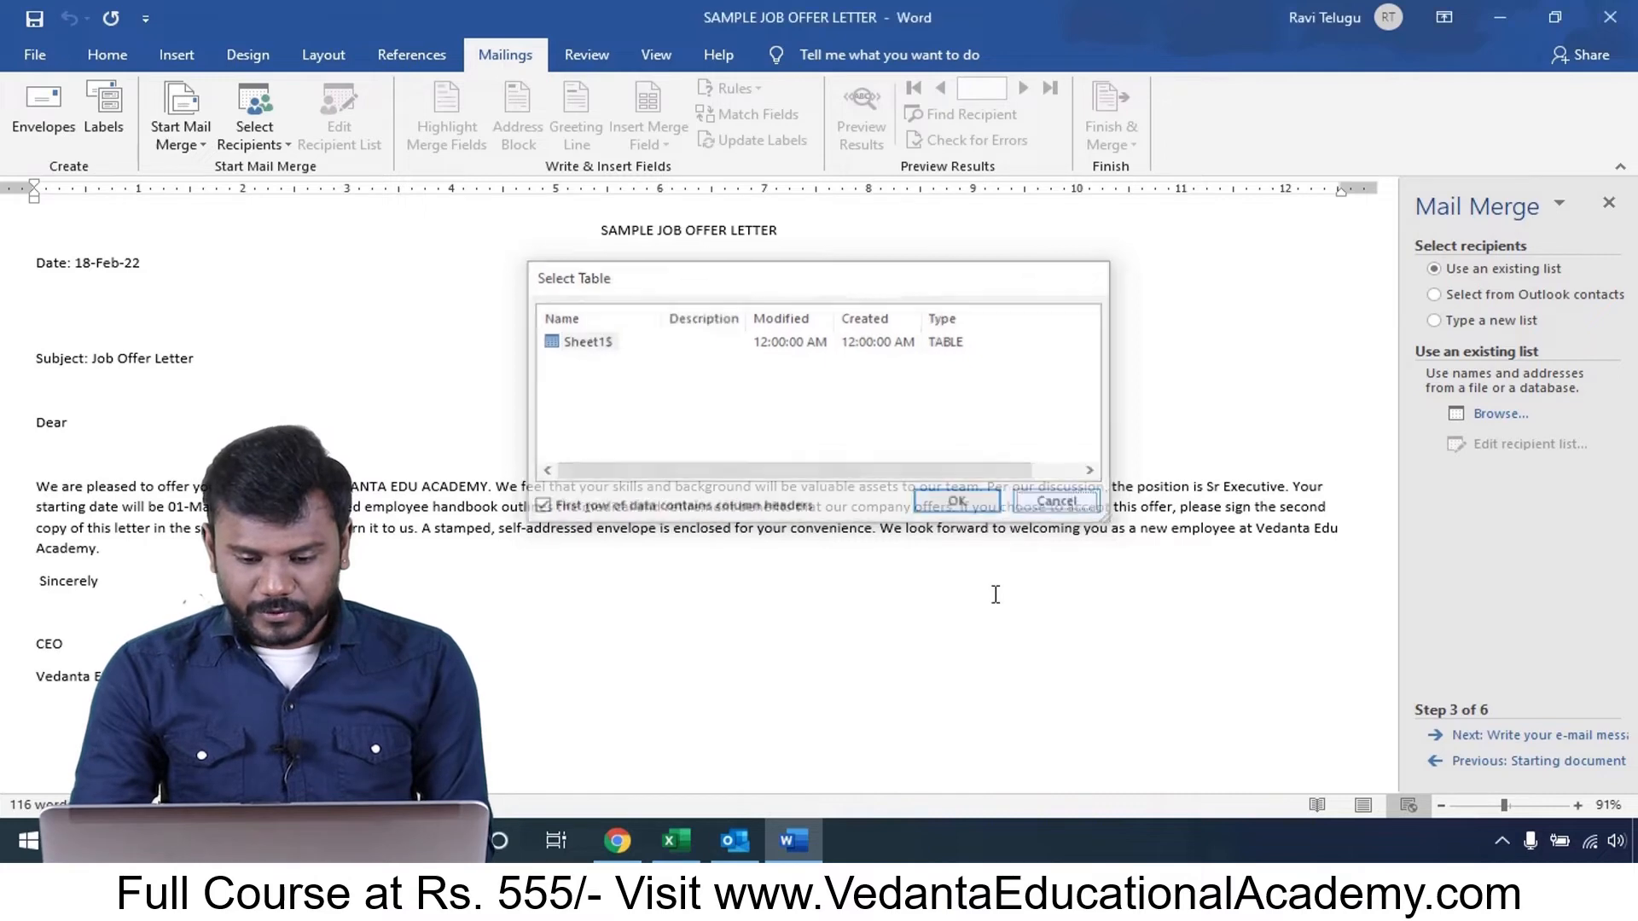
click(696, 840)
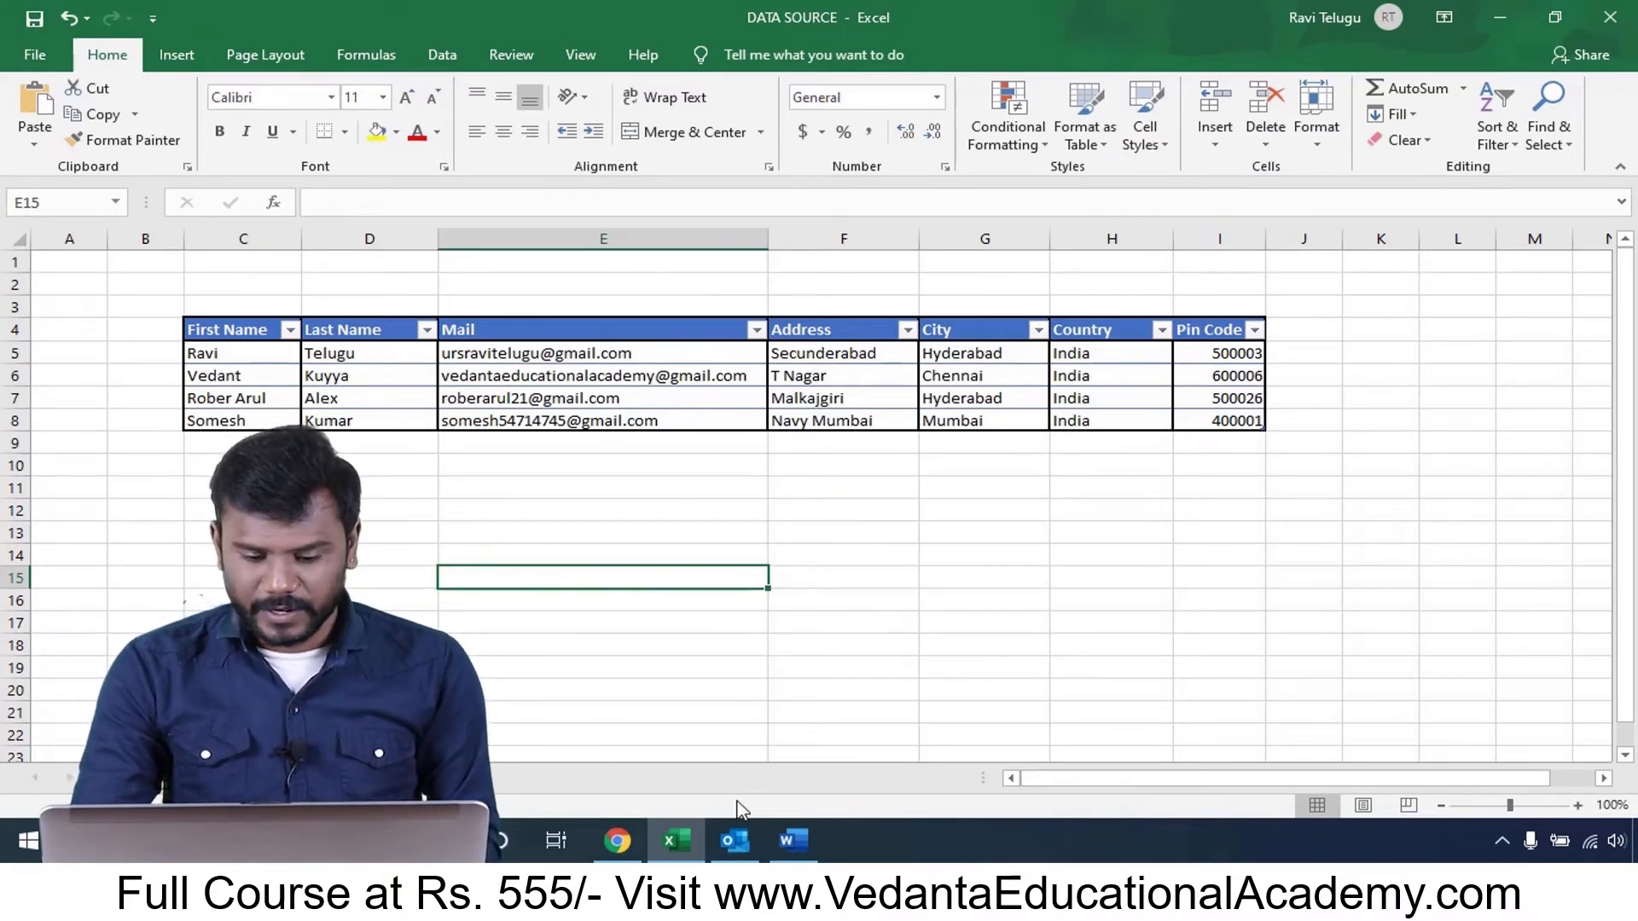
click(789, 836)
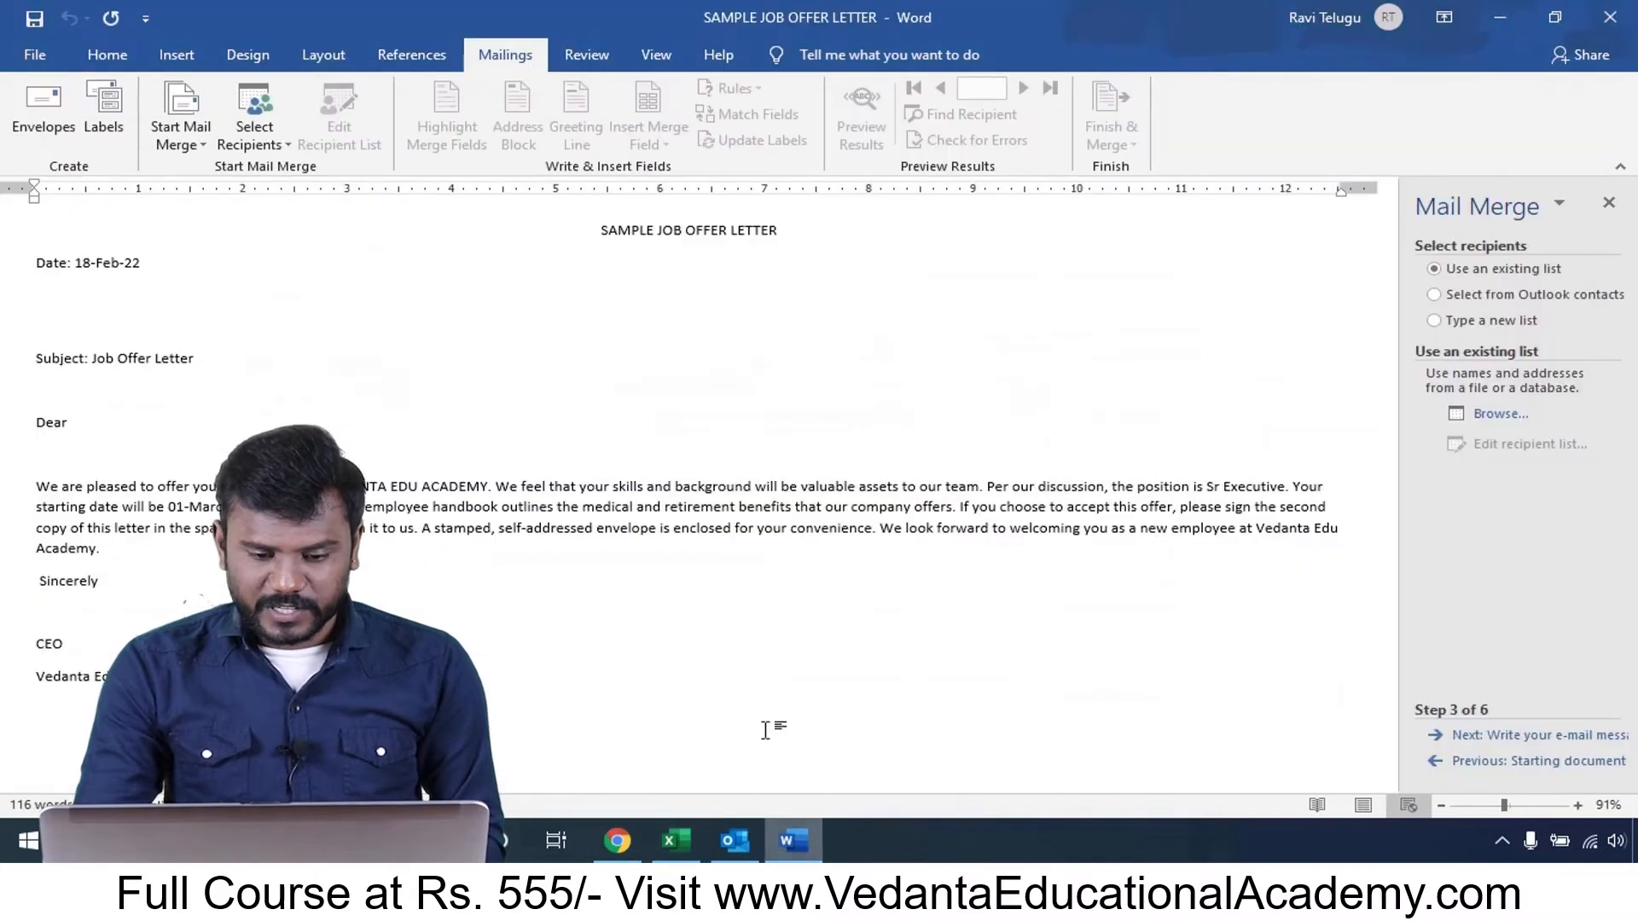
- Load Sheet1$ of DATA SOURCE from the Desktop as the recipient list with first-row headers, keep all recipients, and advance to writing the message
click(1474, 415)
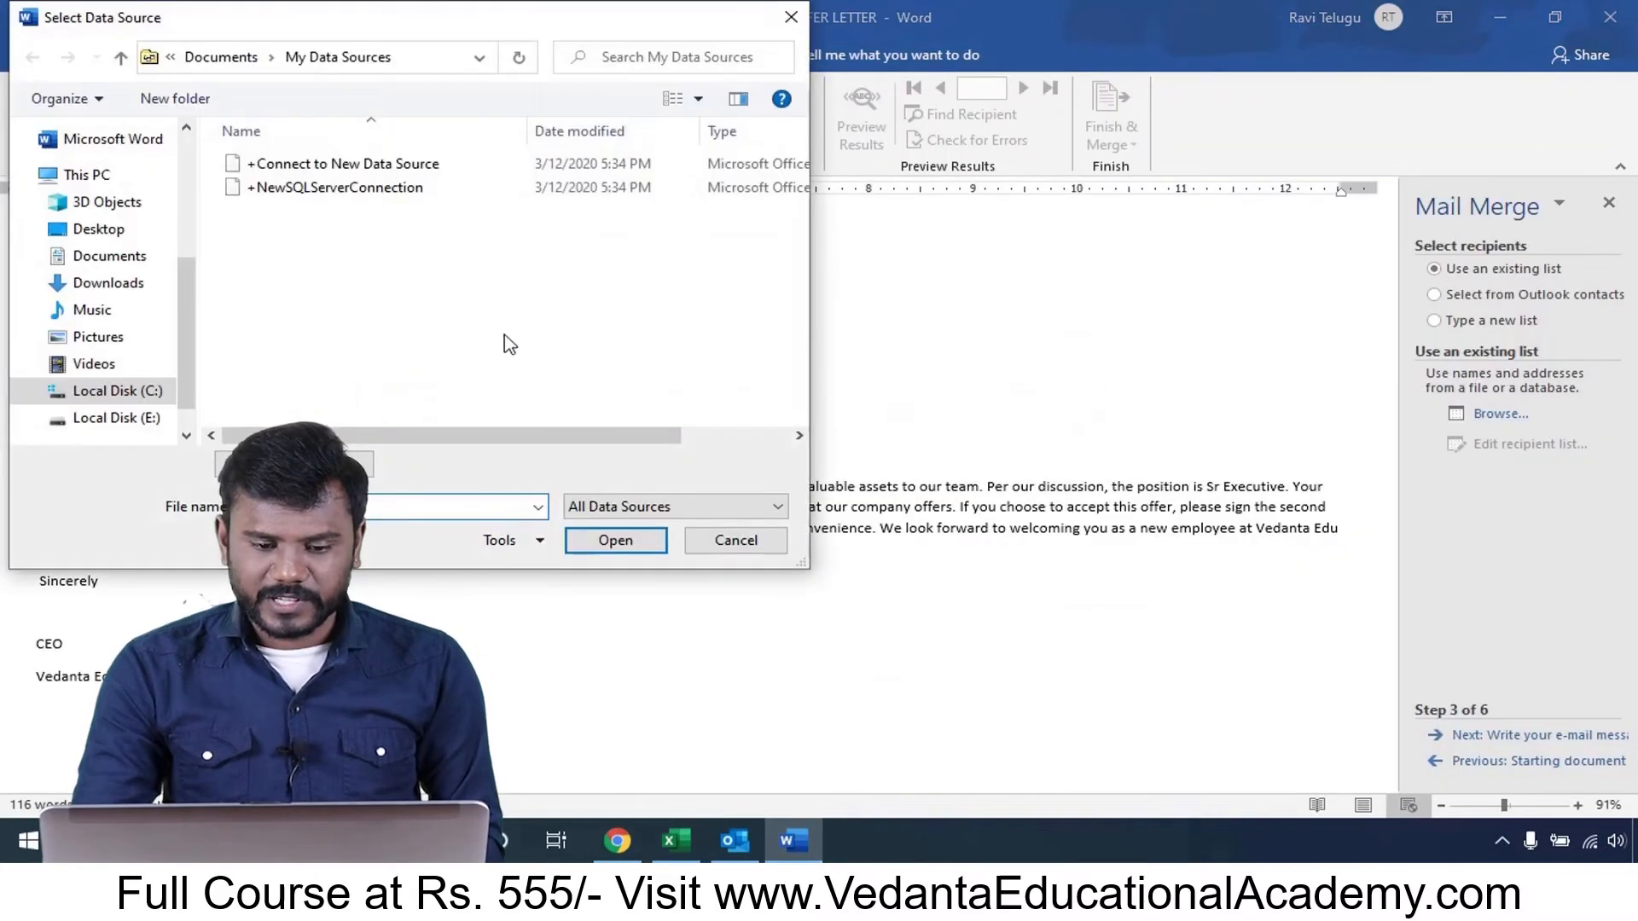
click(107, 229)
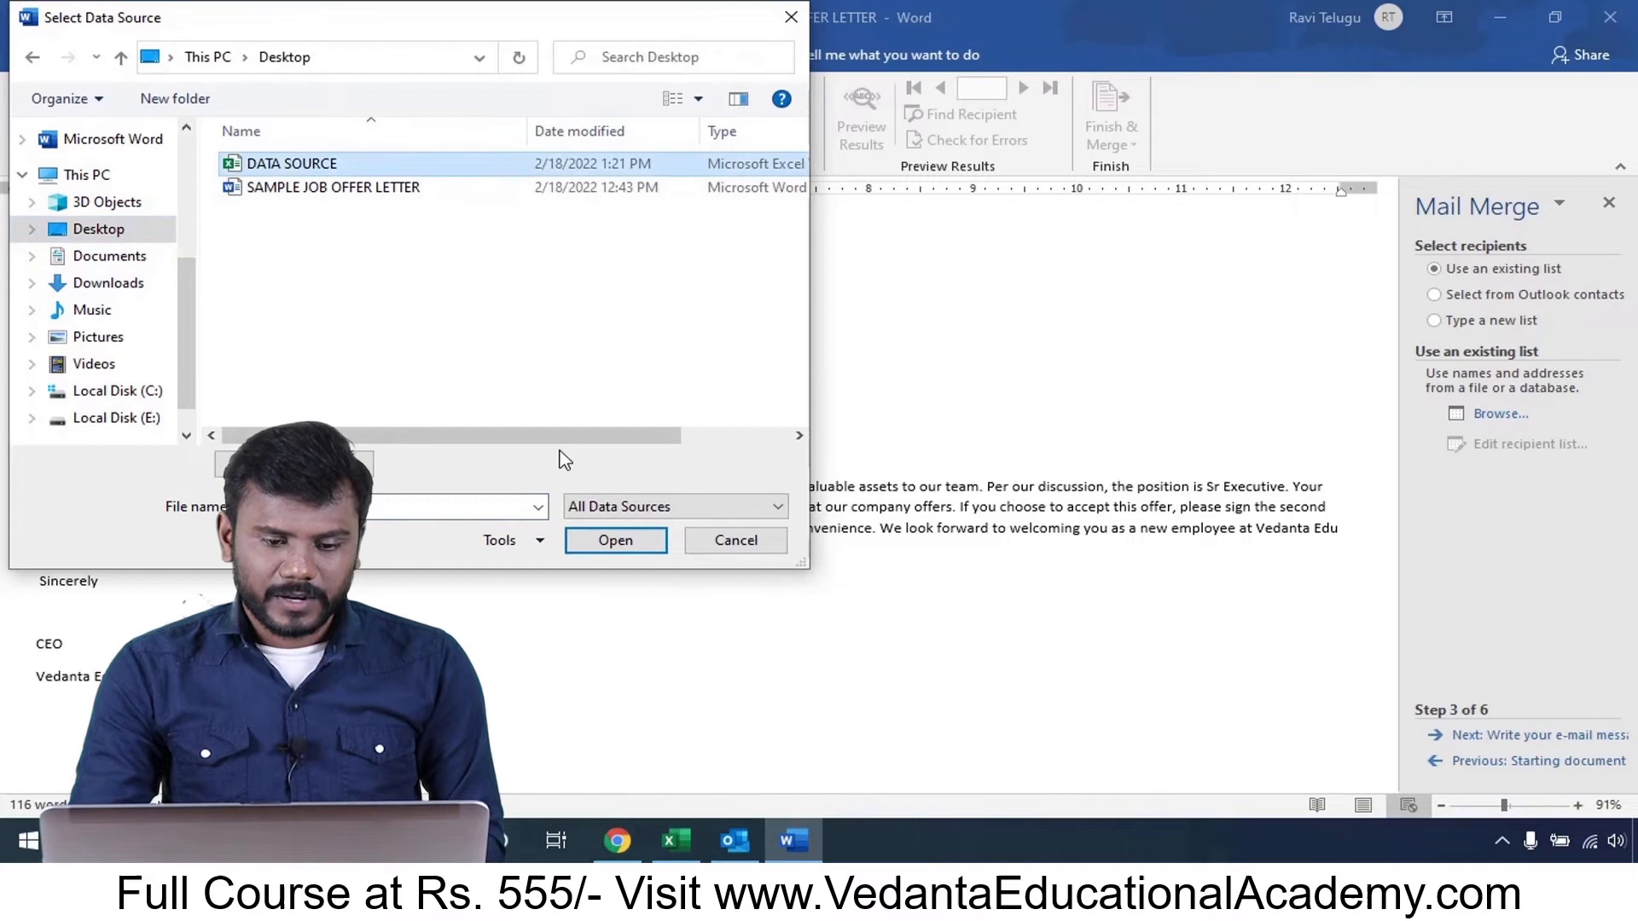
click(613, 543)
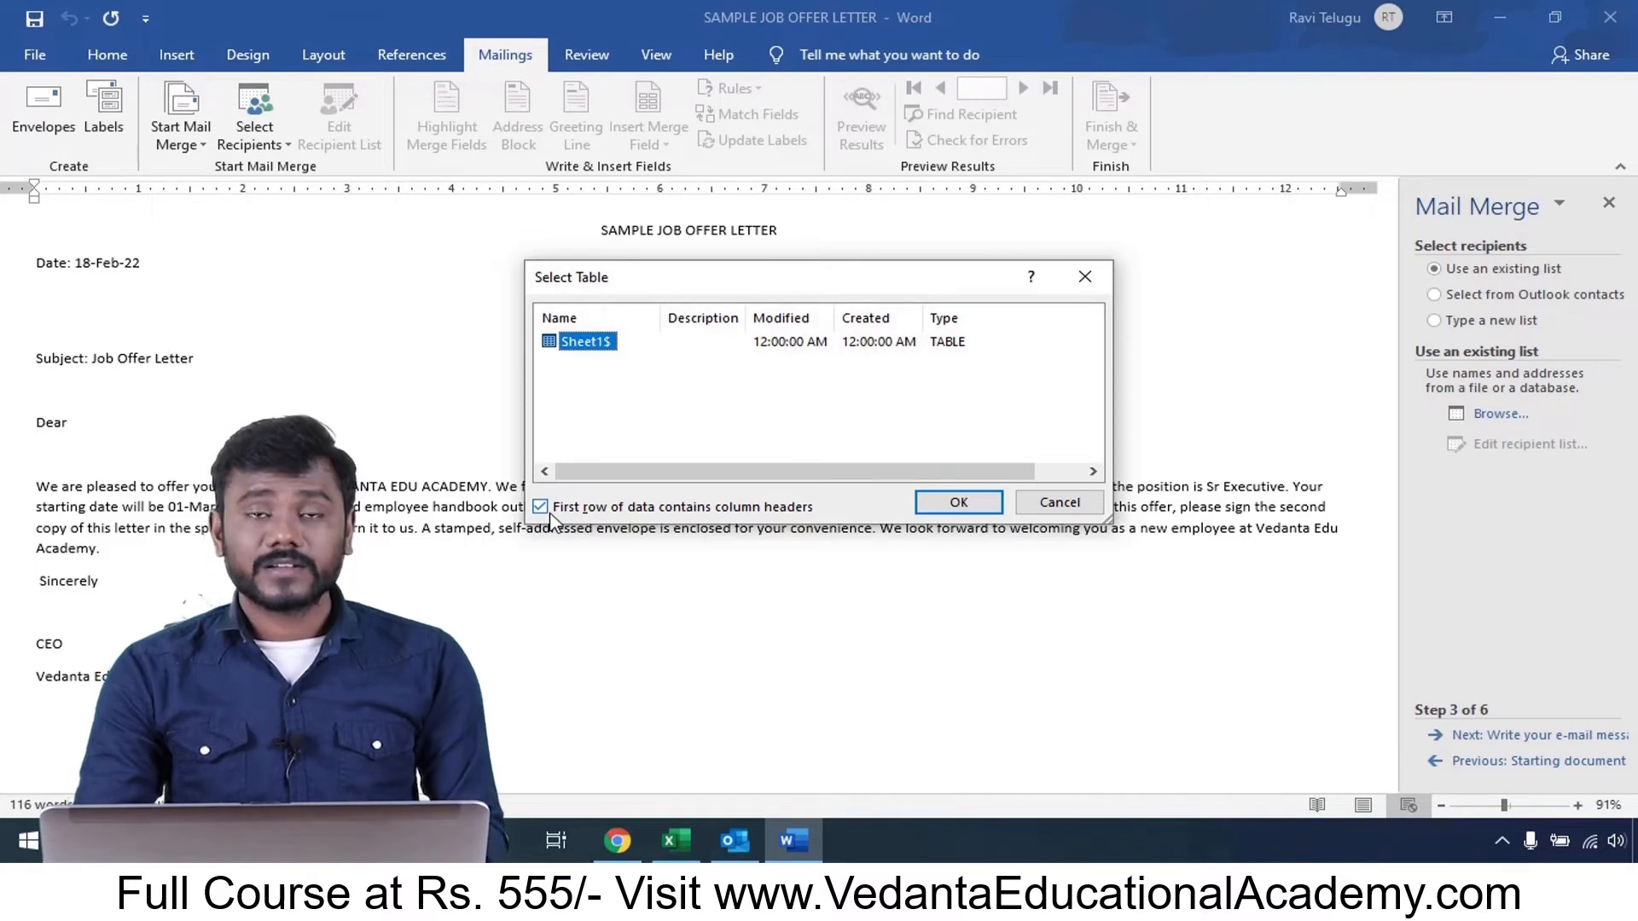
click(959, 503)
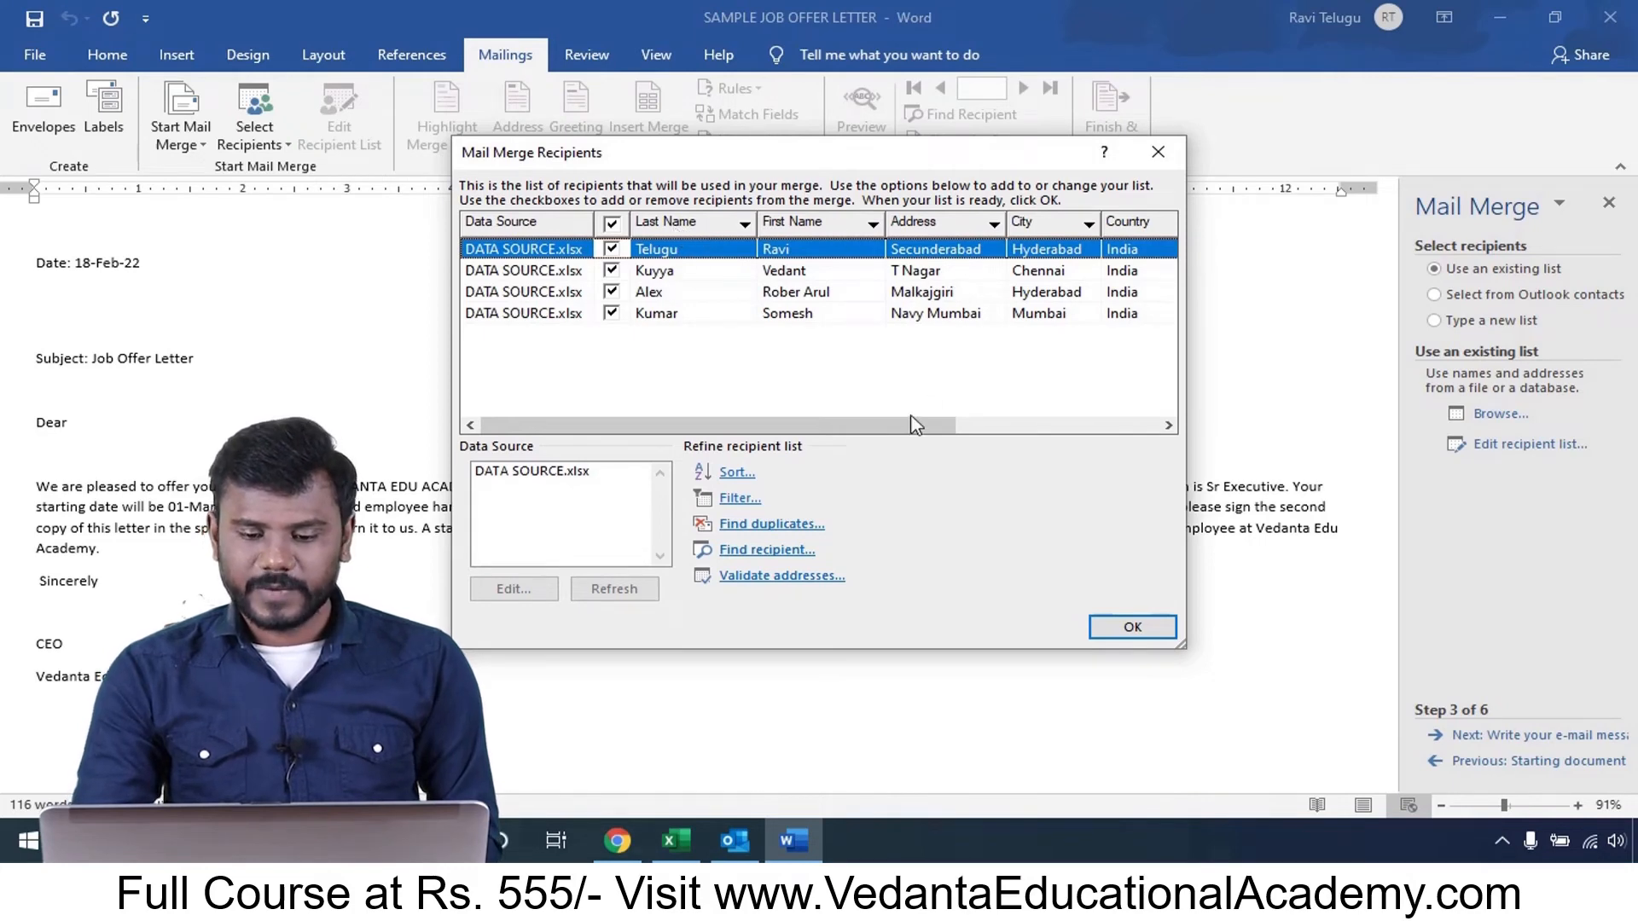
drag(914, 424, 1132, 424)
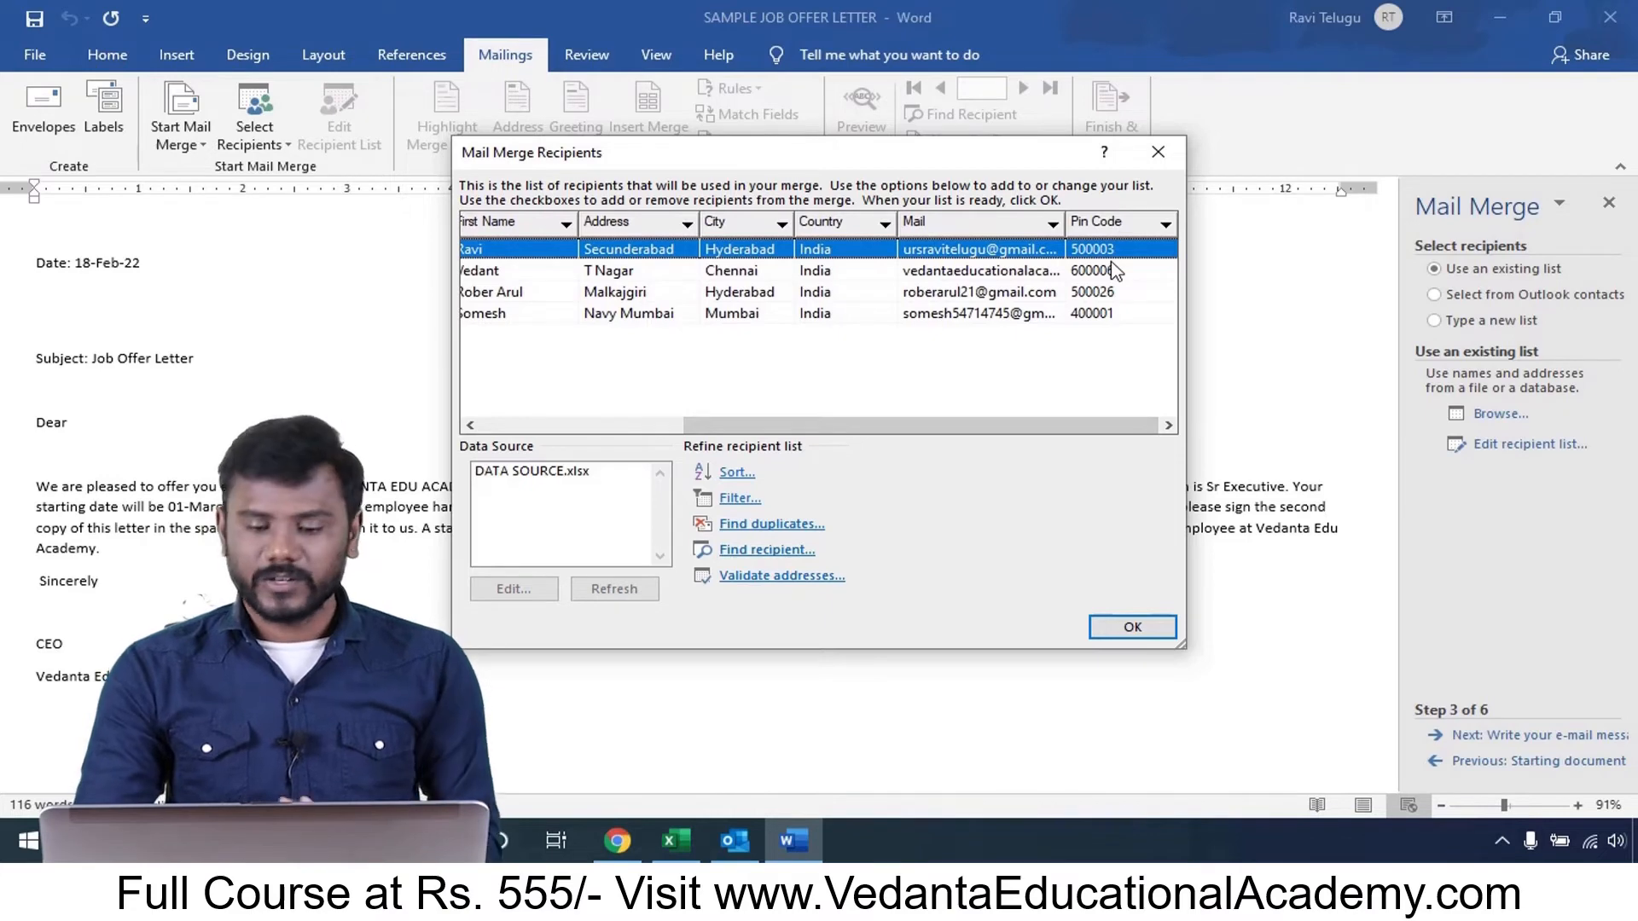
drag(924, 424, 699, 427)
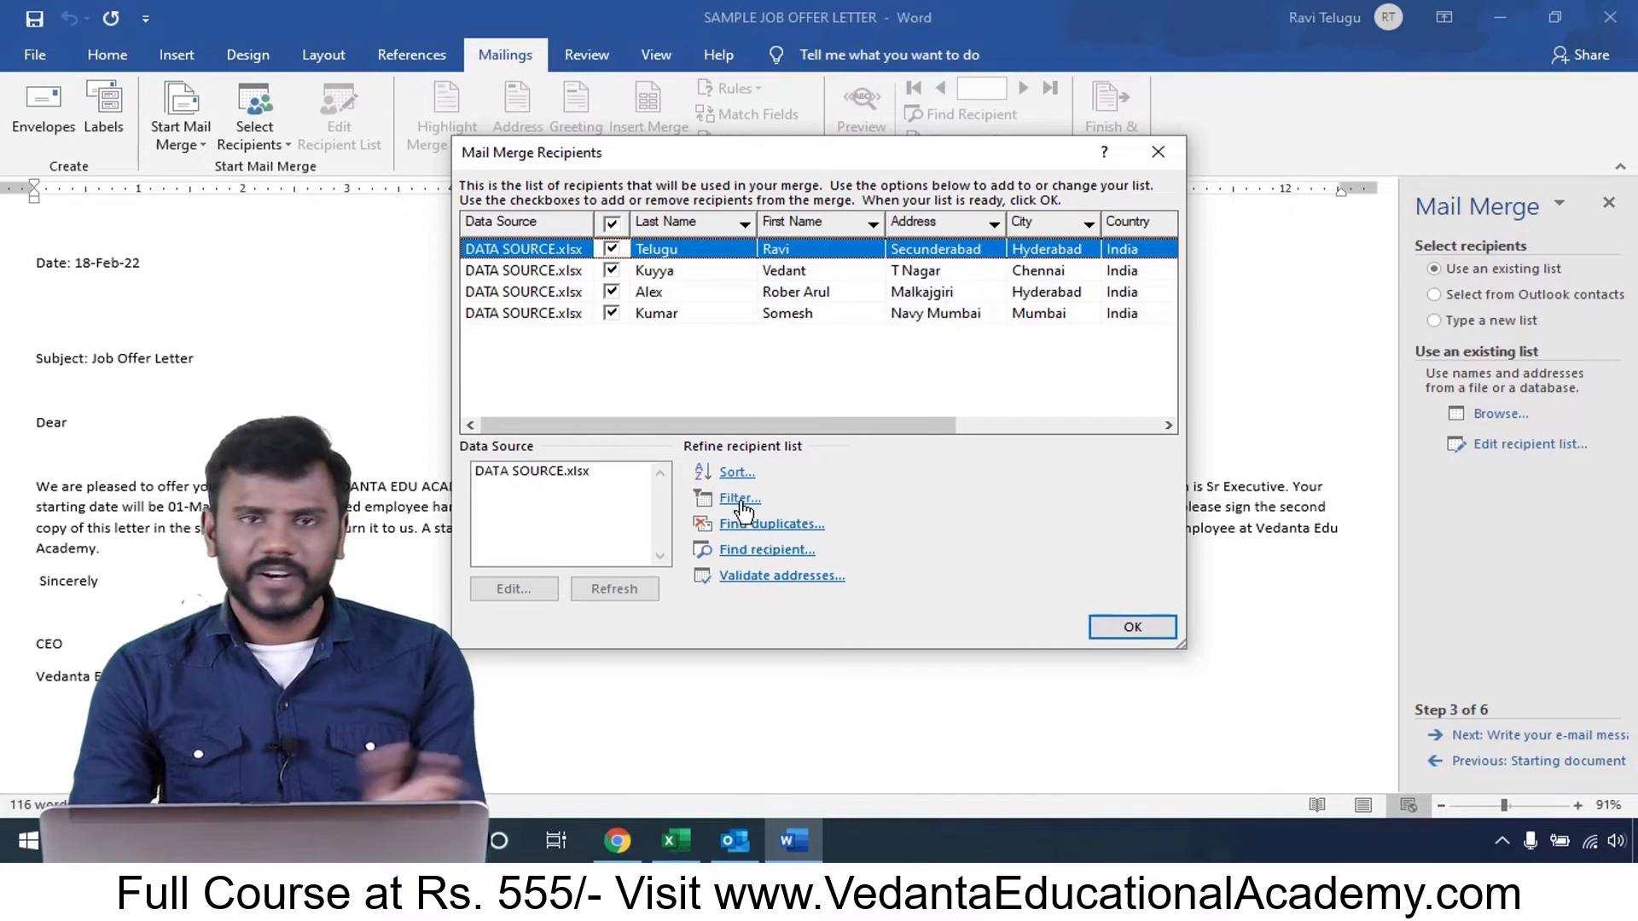
click(1129, 628)
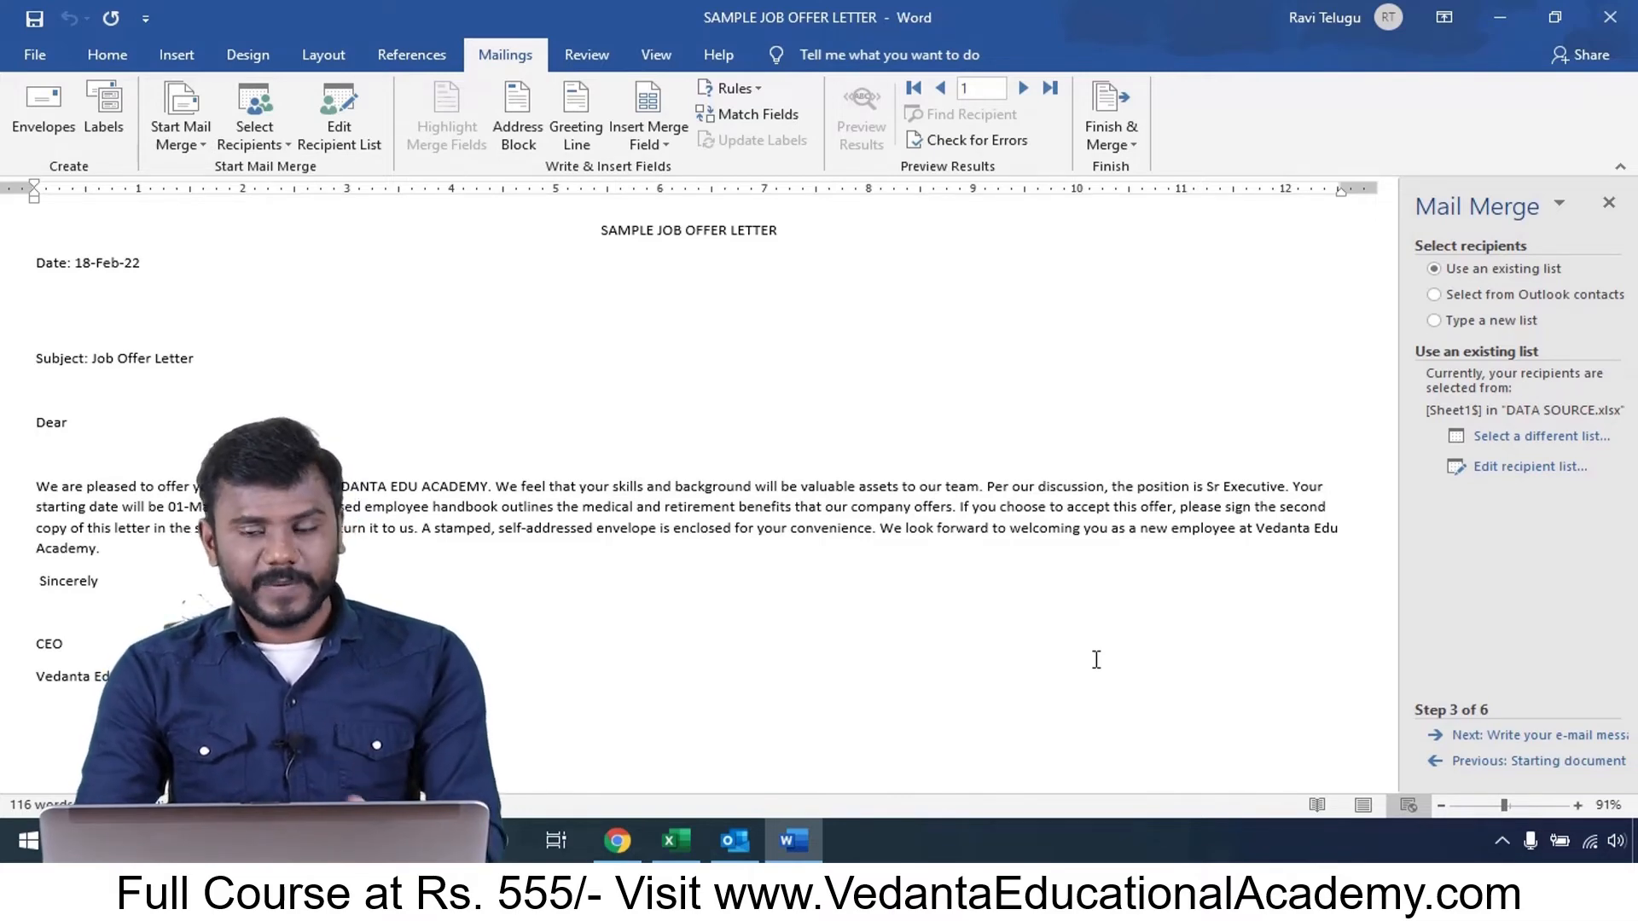
click(1486, 739)
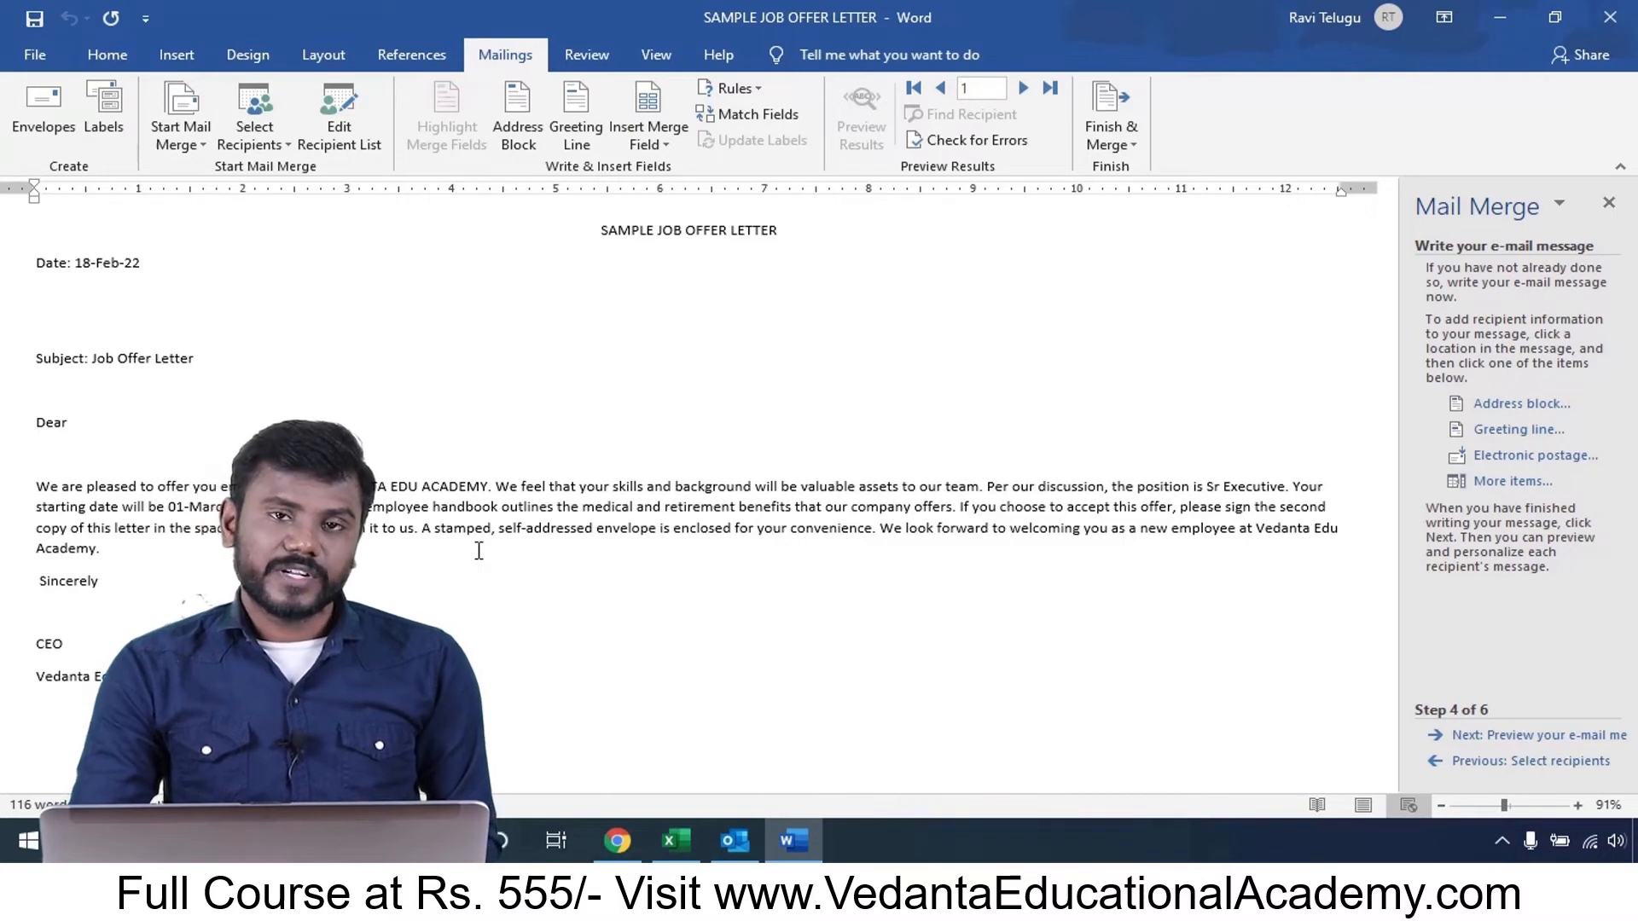
- Insert the First_Name and Last_Name merge fields after "Dear" in the letter's salutation, separated by a space
click(676, 838)
click(795, 837)
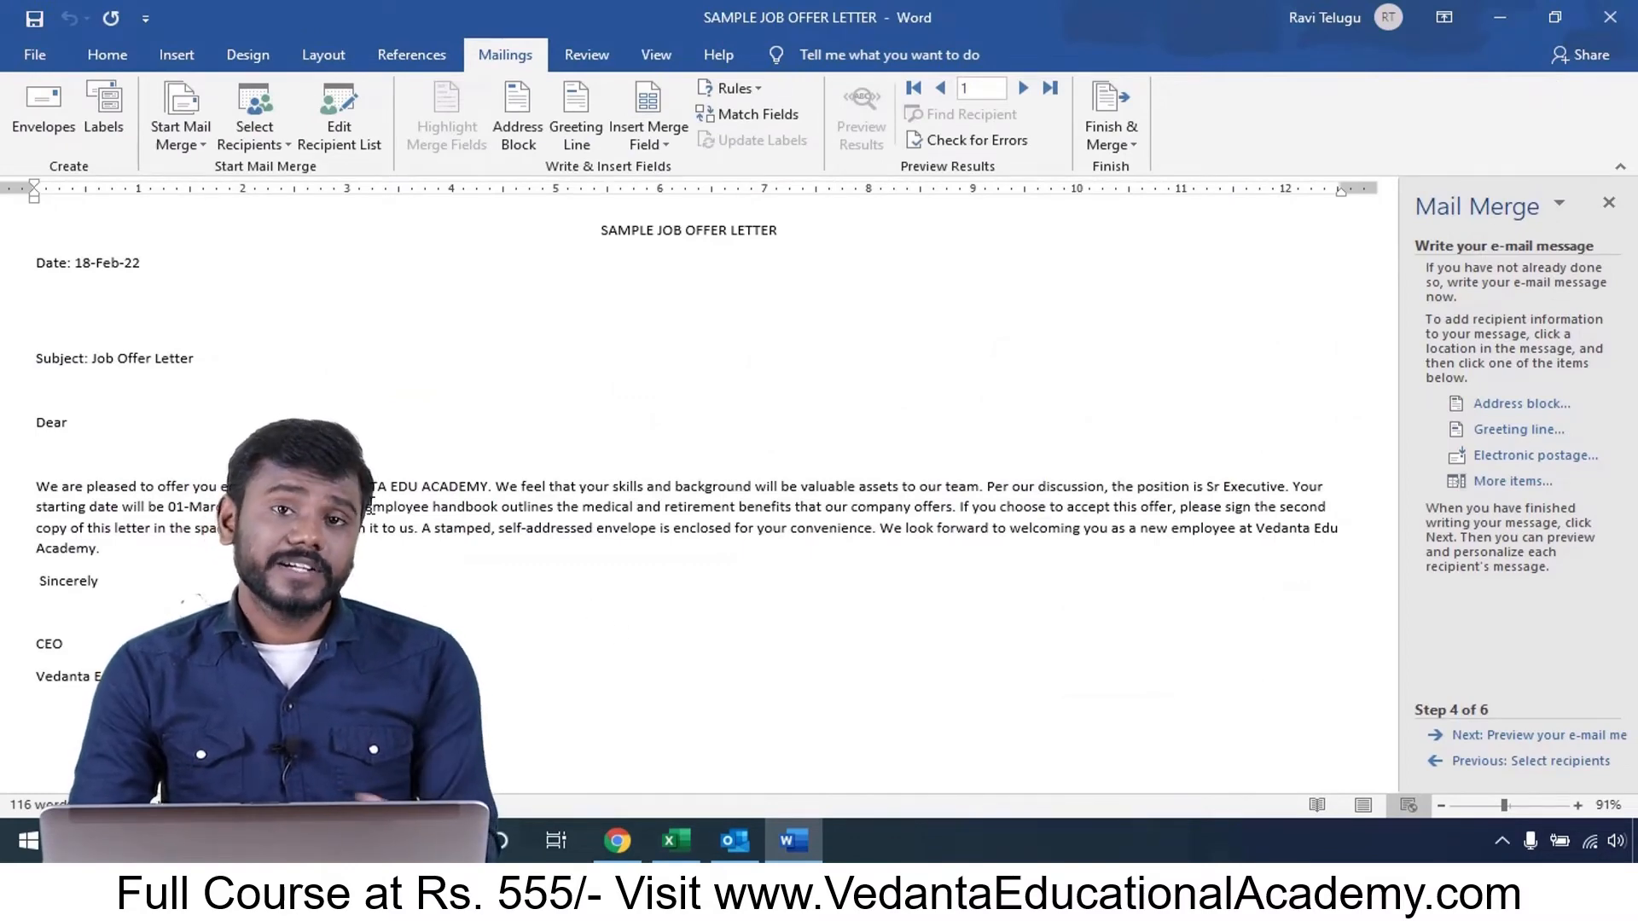
click(97, 422)
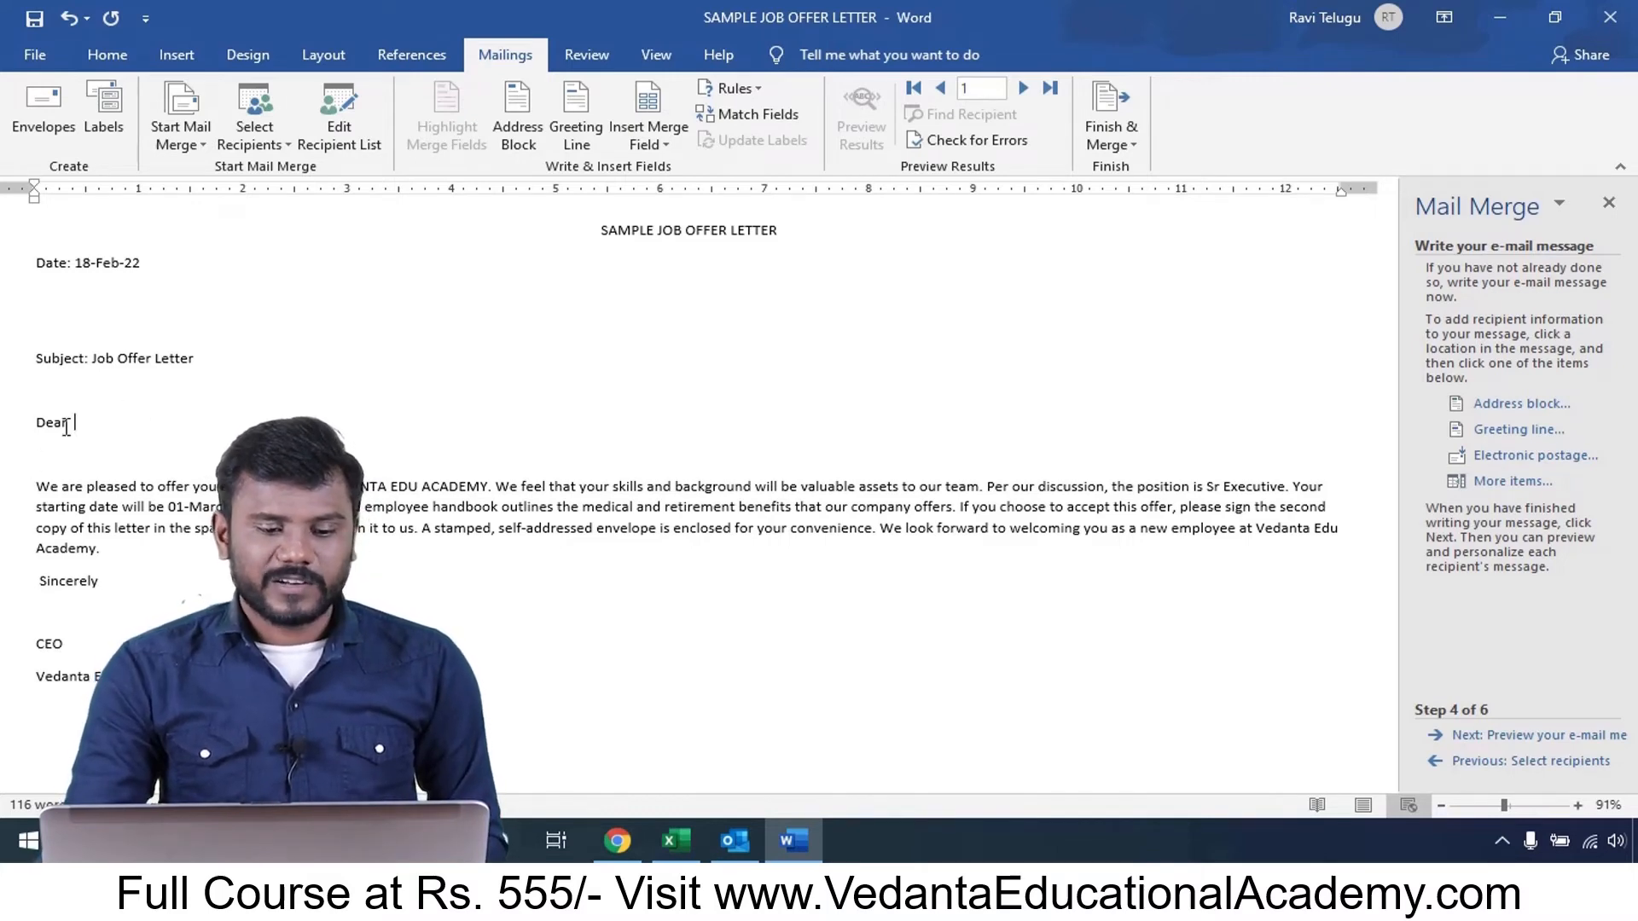
click(666, 147)
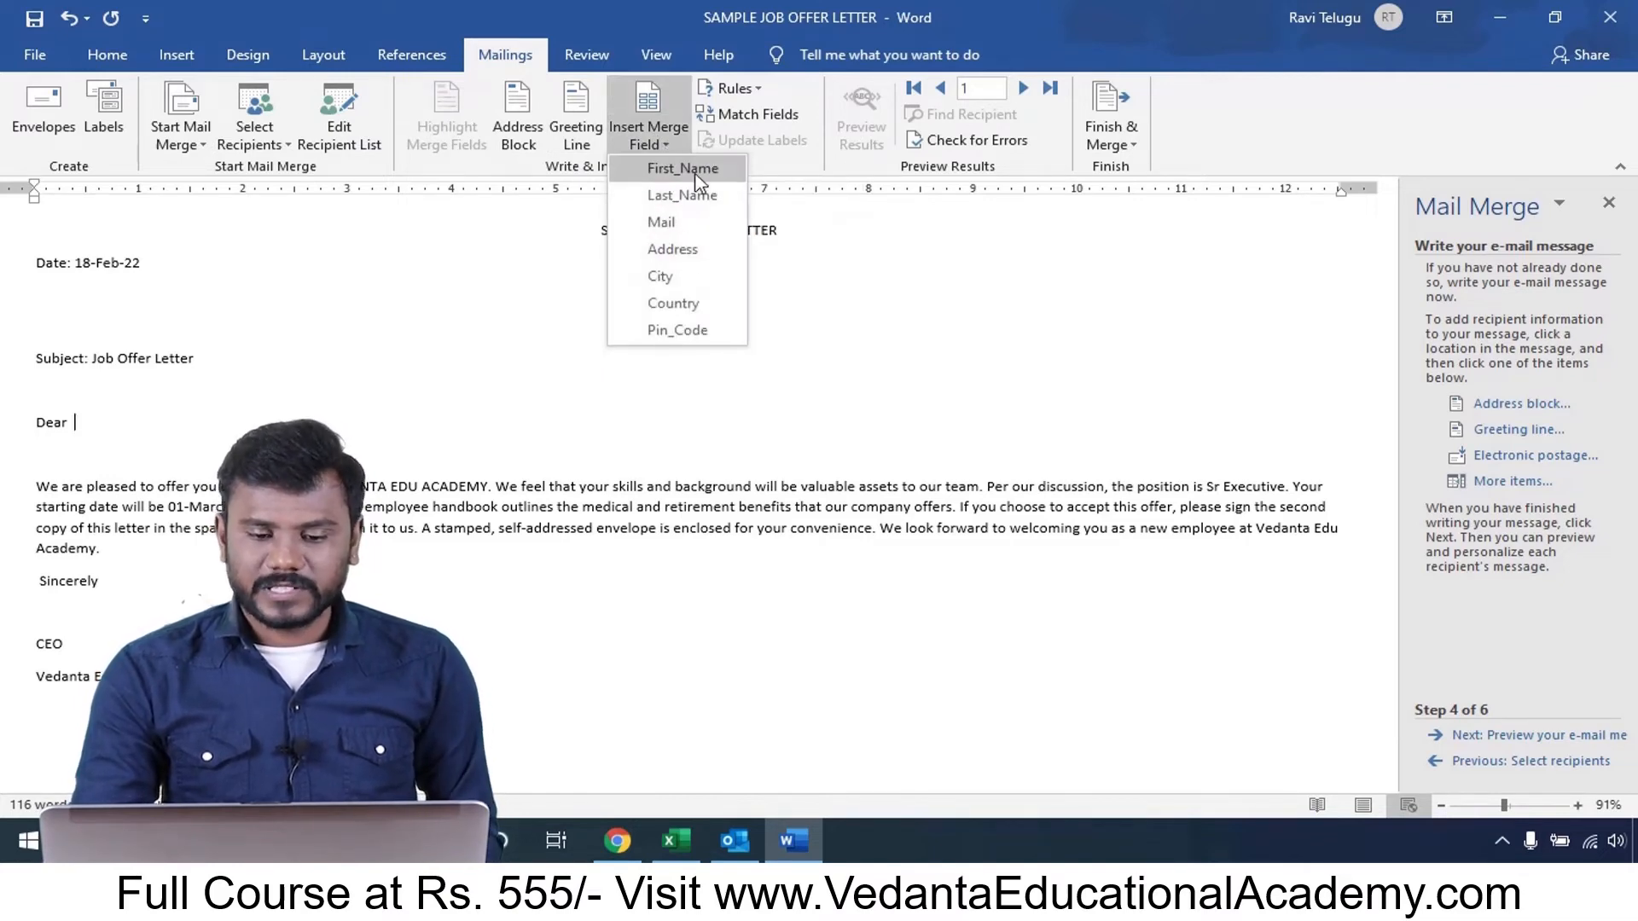
click(697, 176)
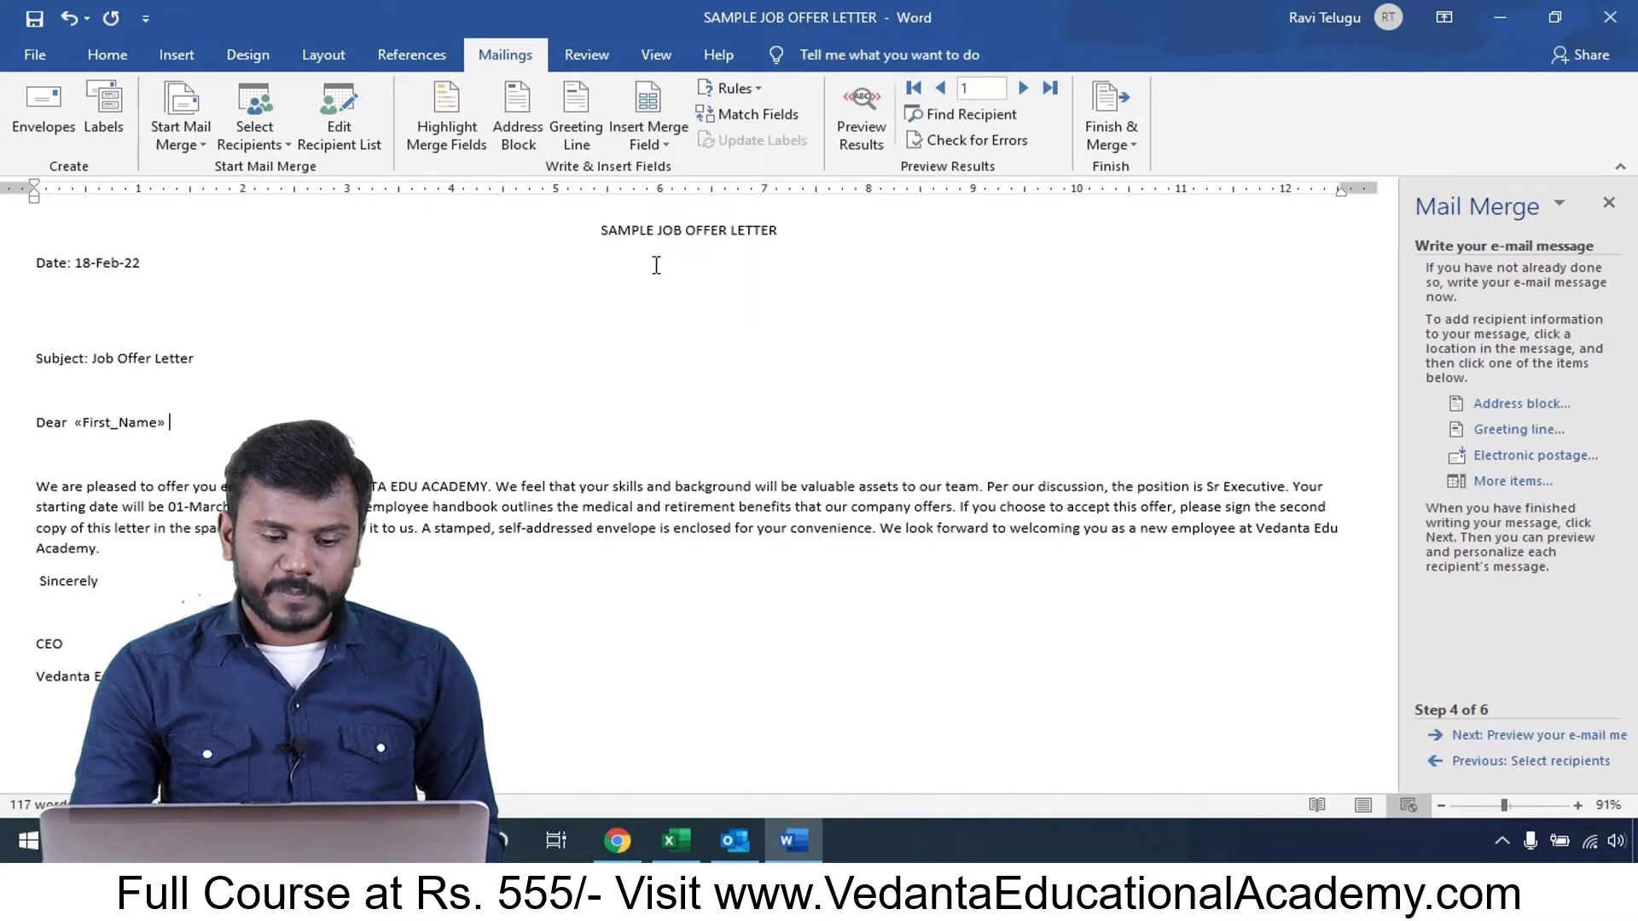
click(667, 143)
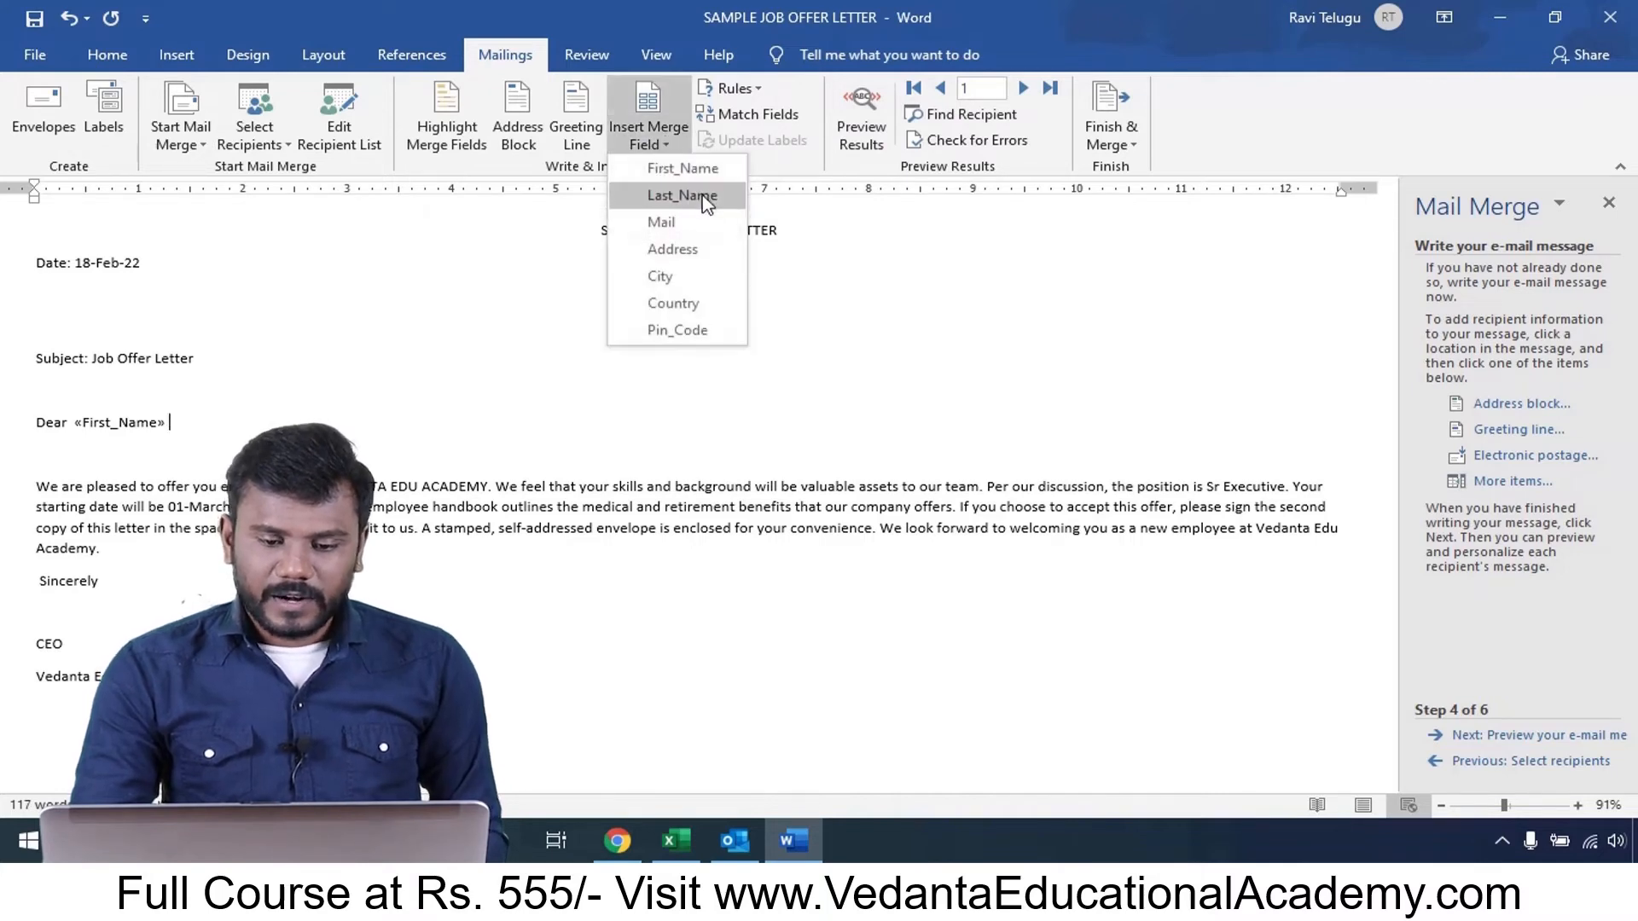
click(704, 196)
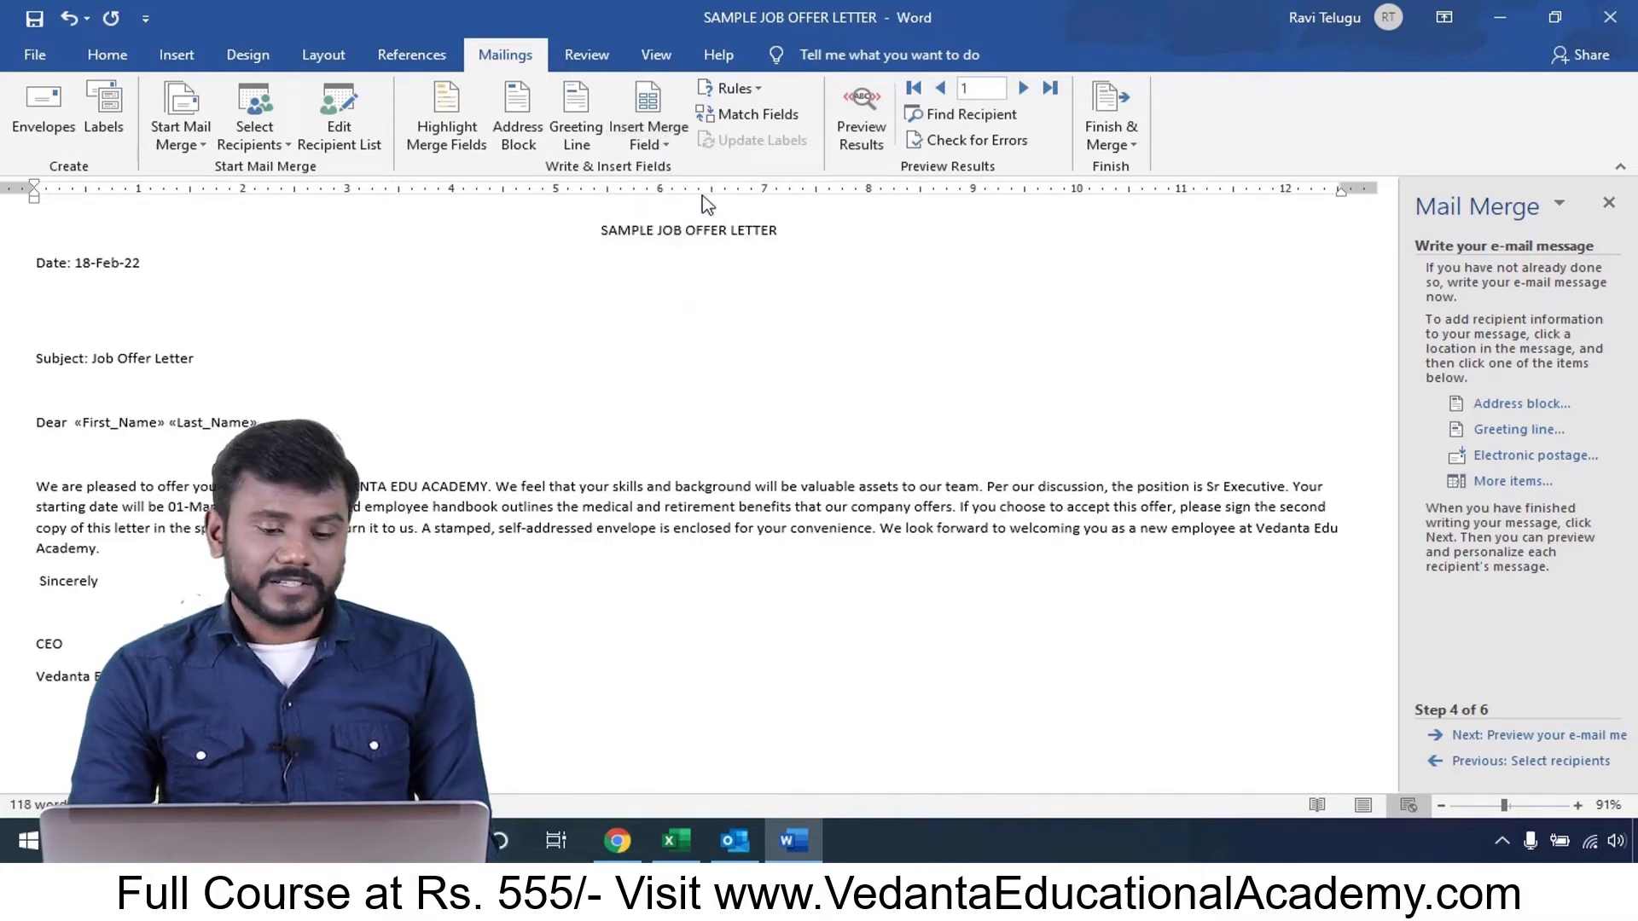
- Insert the First_Name and Last_Name merge fields, separated by a space, on a new line below the date
click(168, 265)
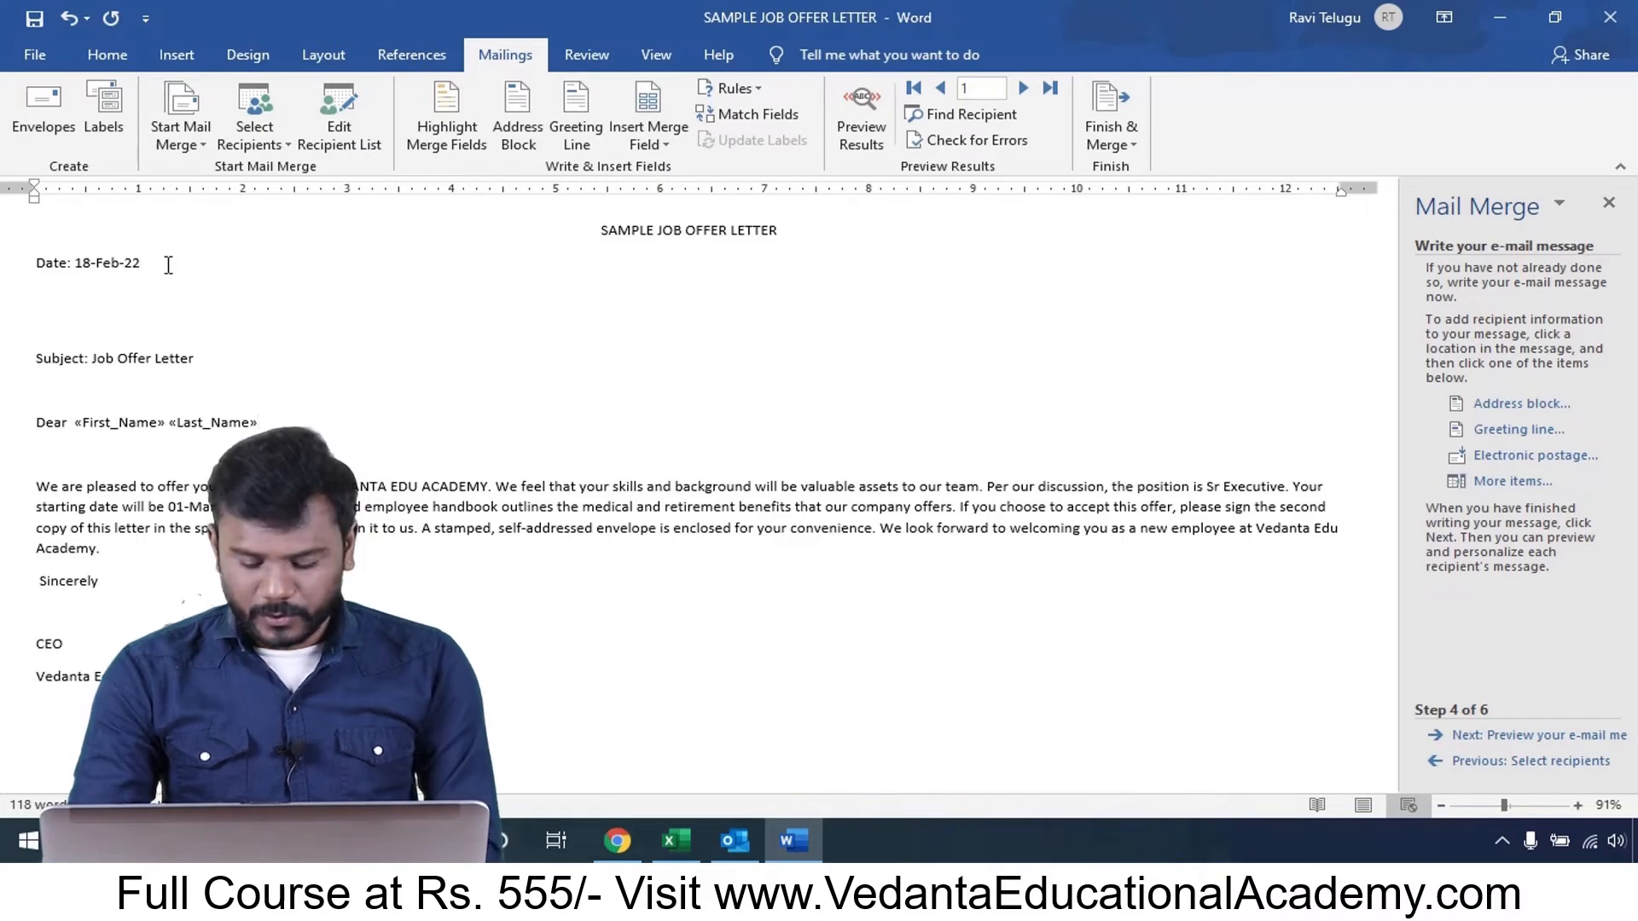
key(Return)
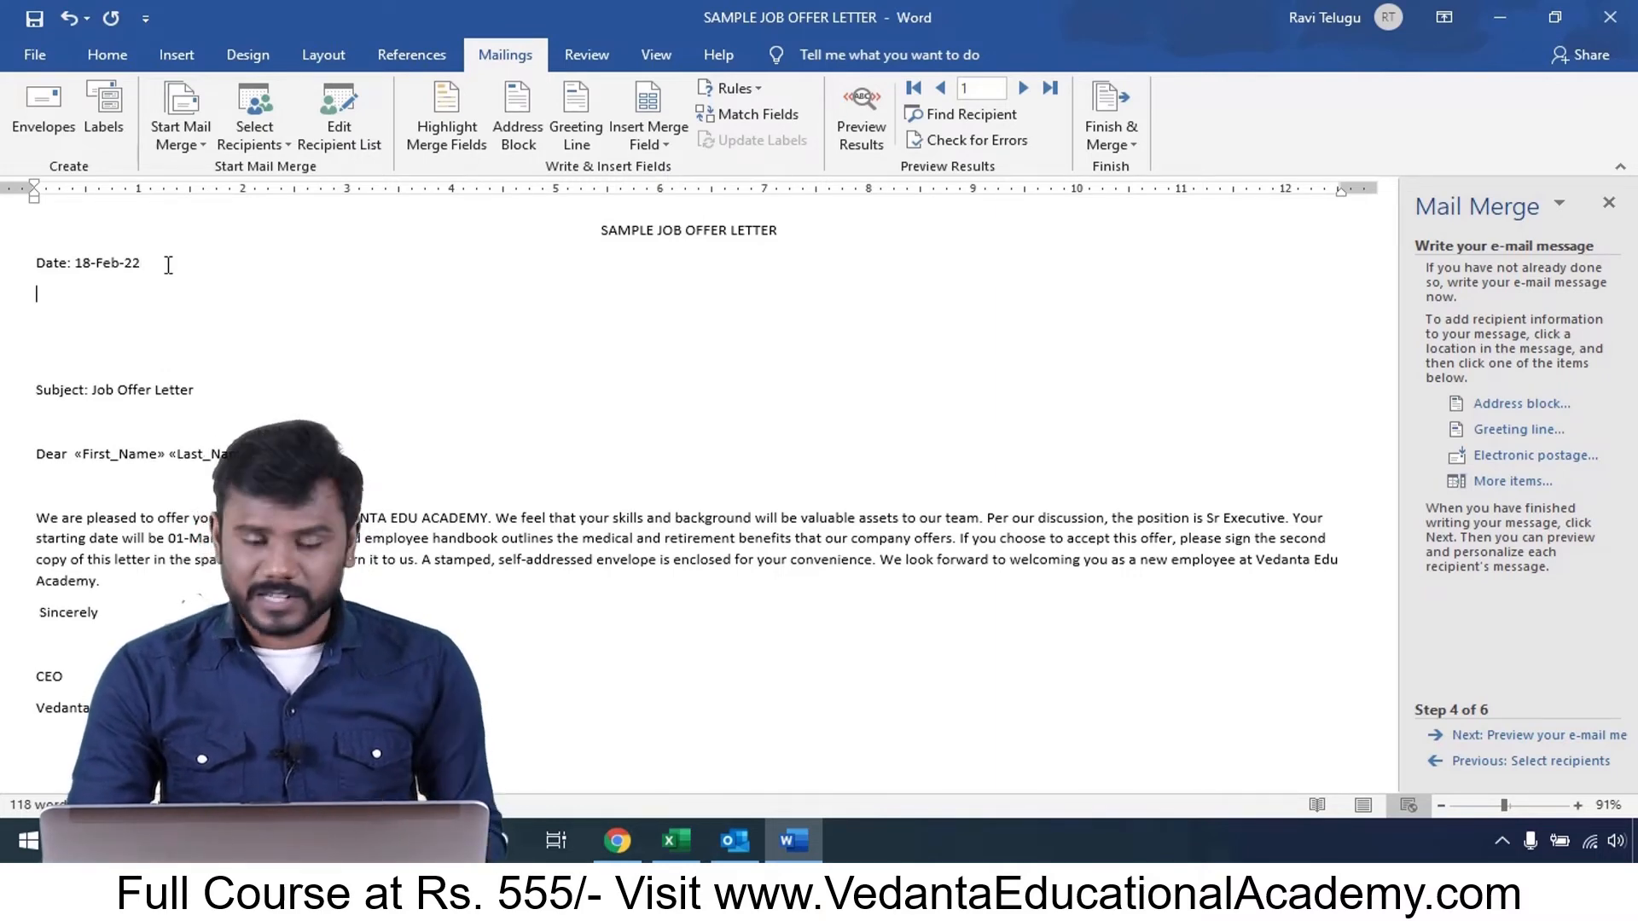
click(653, 144)
click(680, 169)
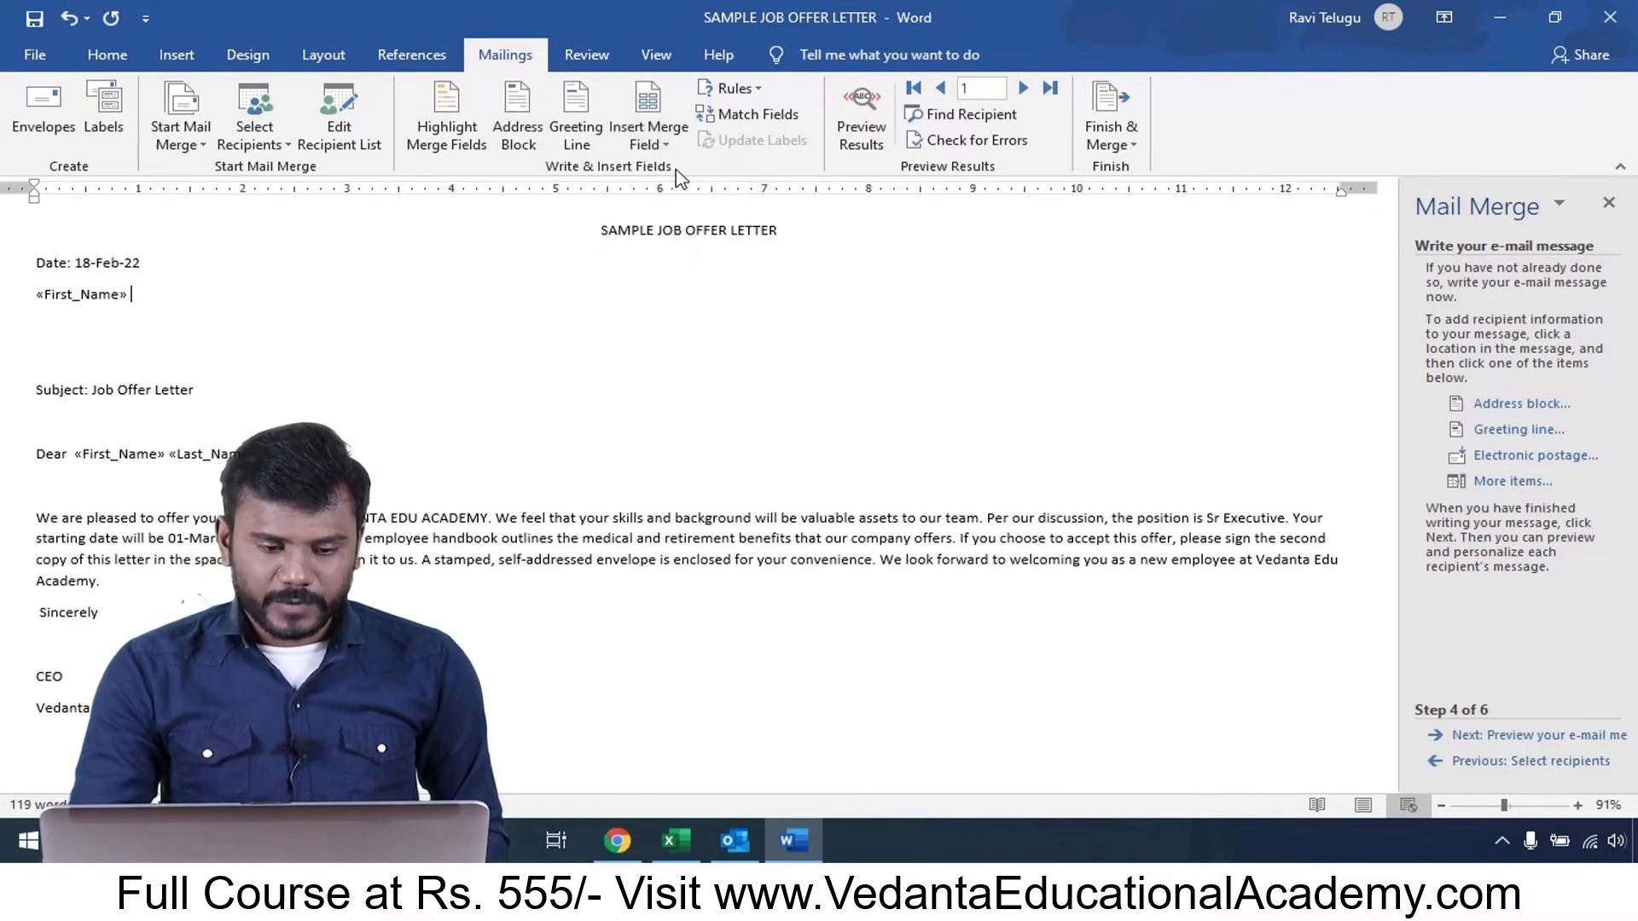
click(680, 144)
click(676, 191)
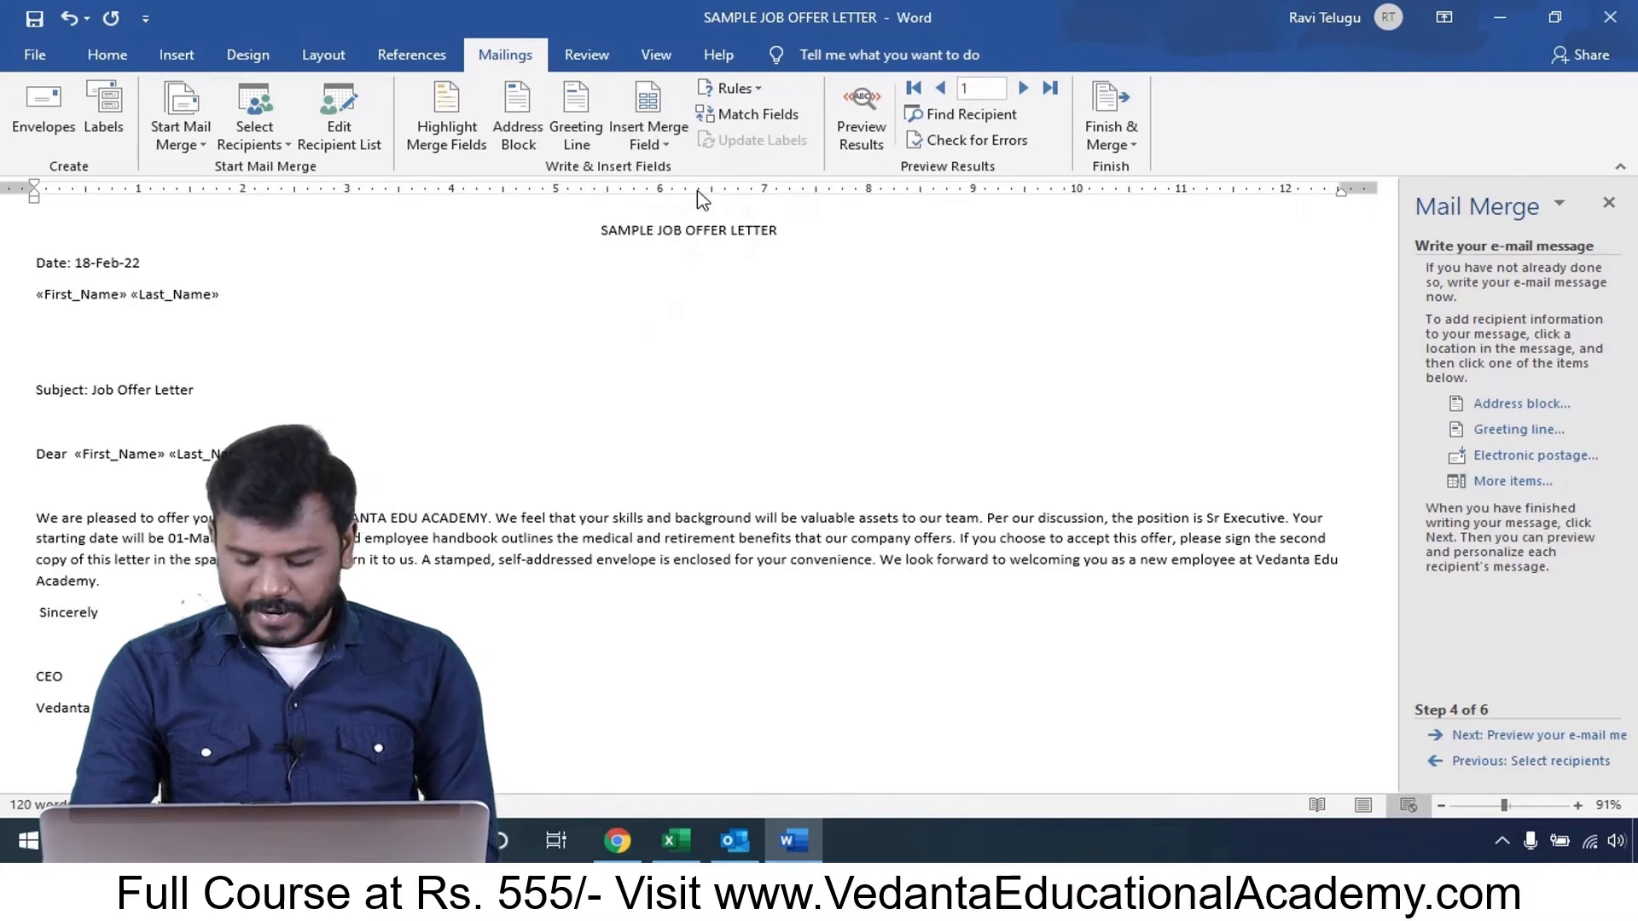
- Insert the Address, City, Country and Pin_Code merge fields, each on its own line, below the name fields under the date
key(Return)
click(662, 128)
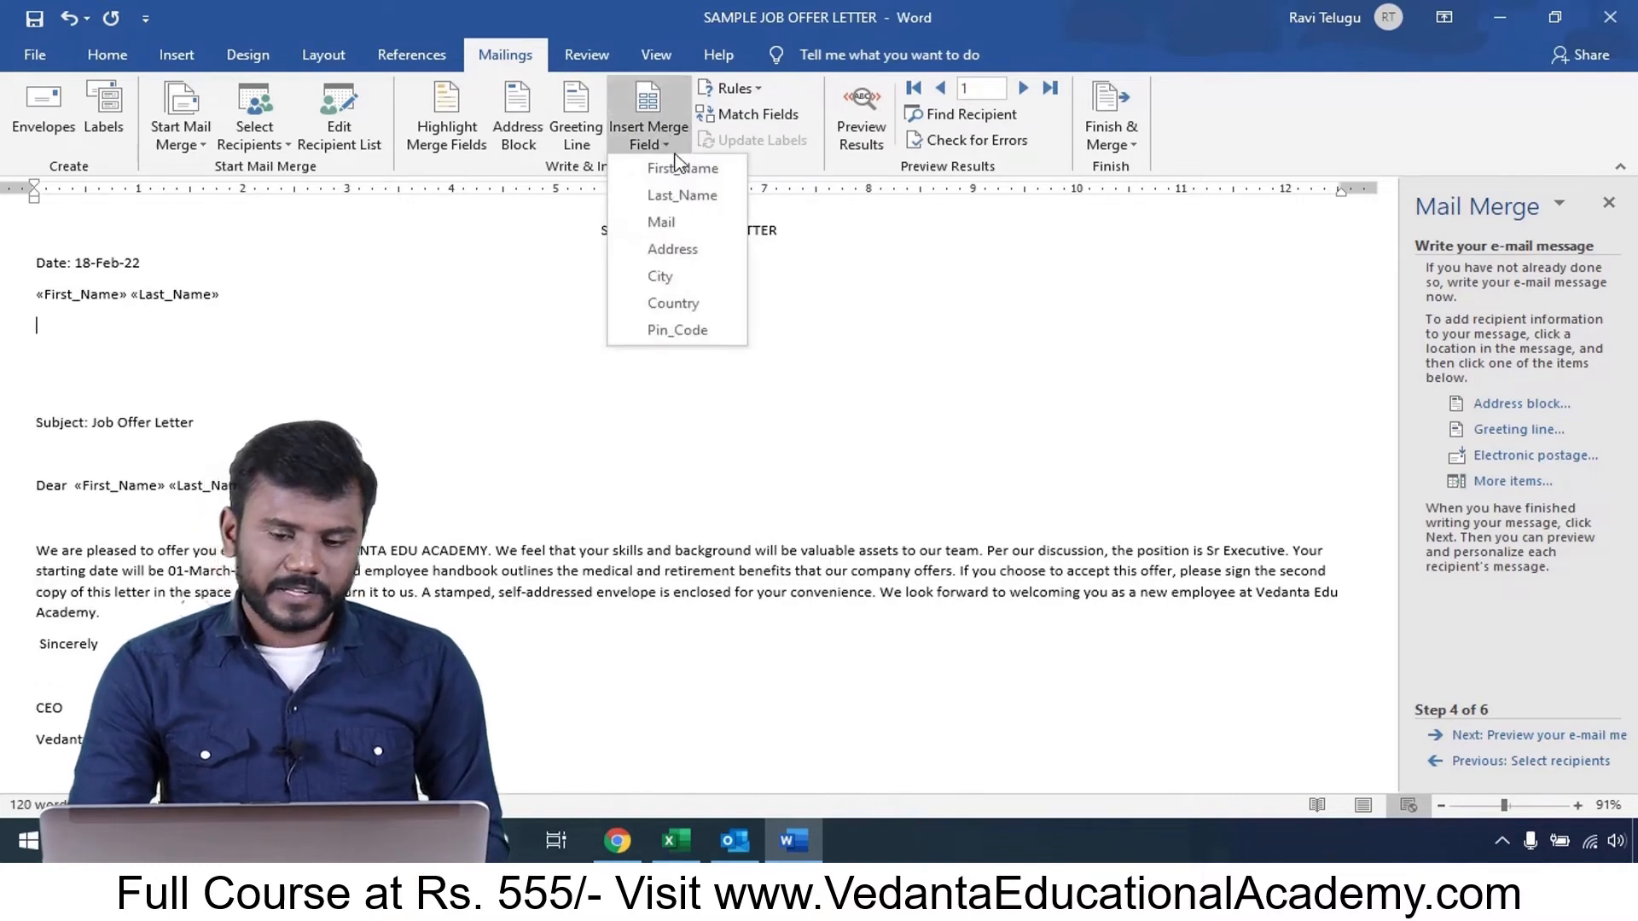
click(678, 248)
key(Return)
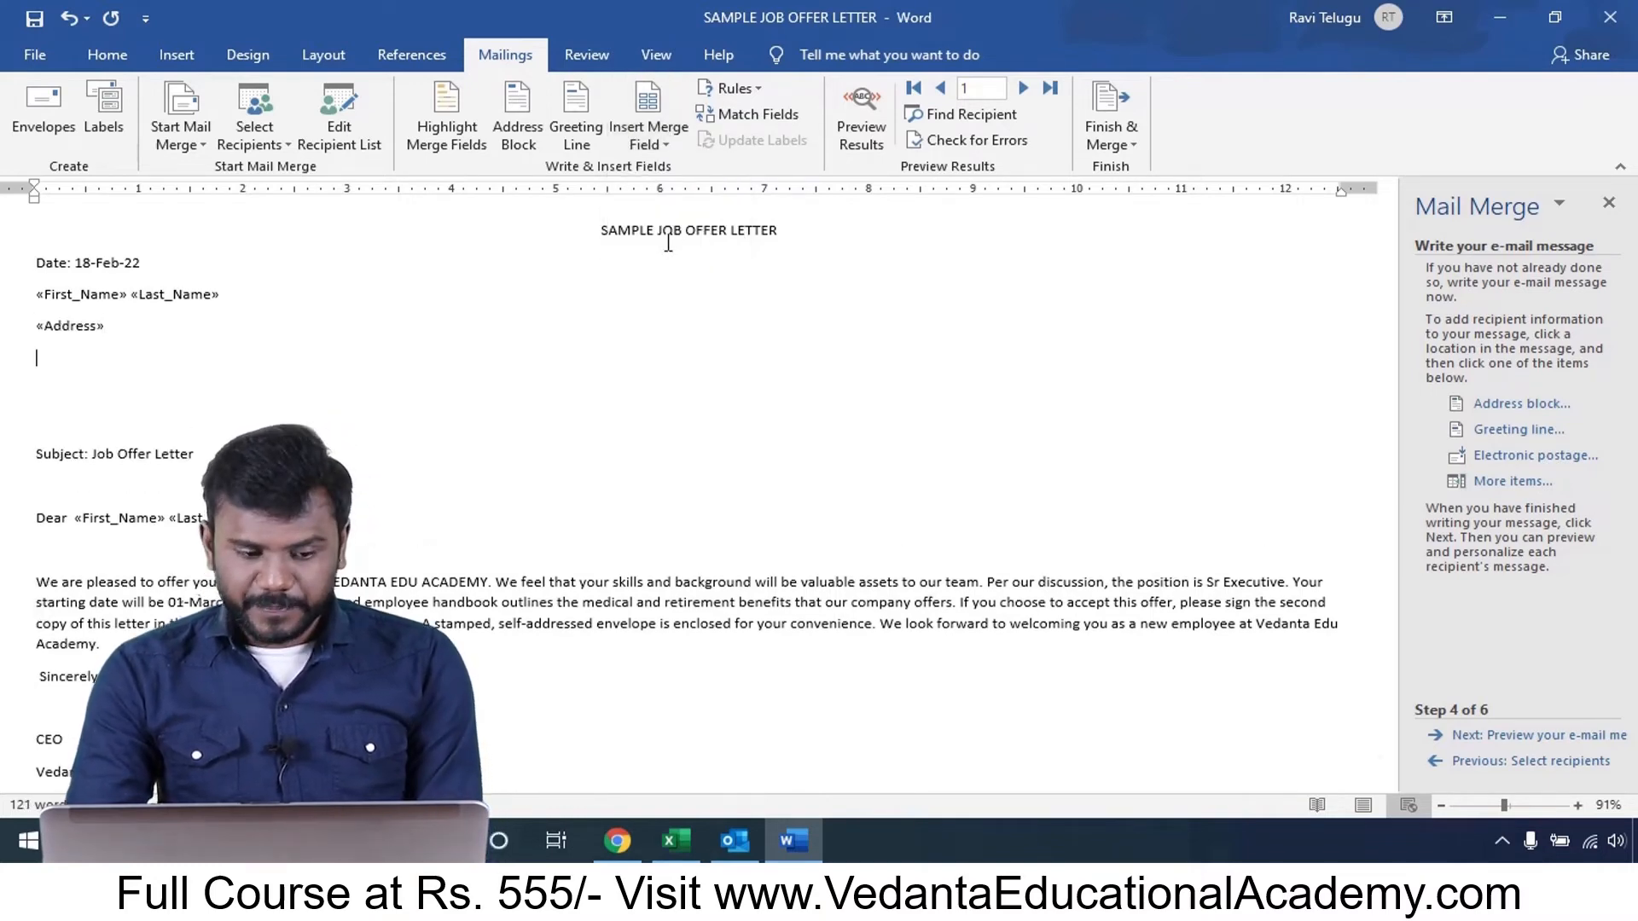
click(653, 151)
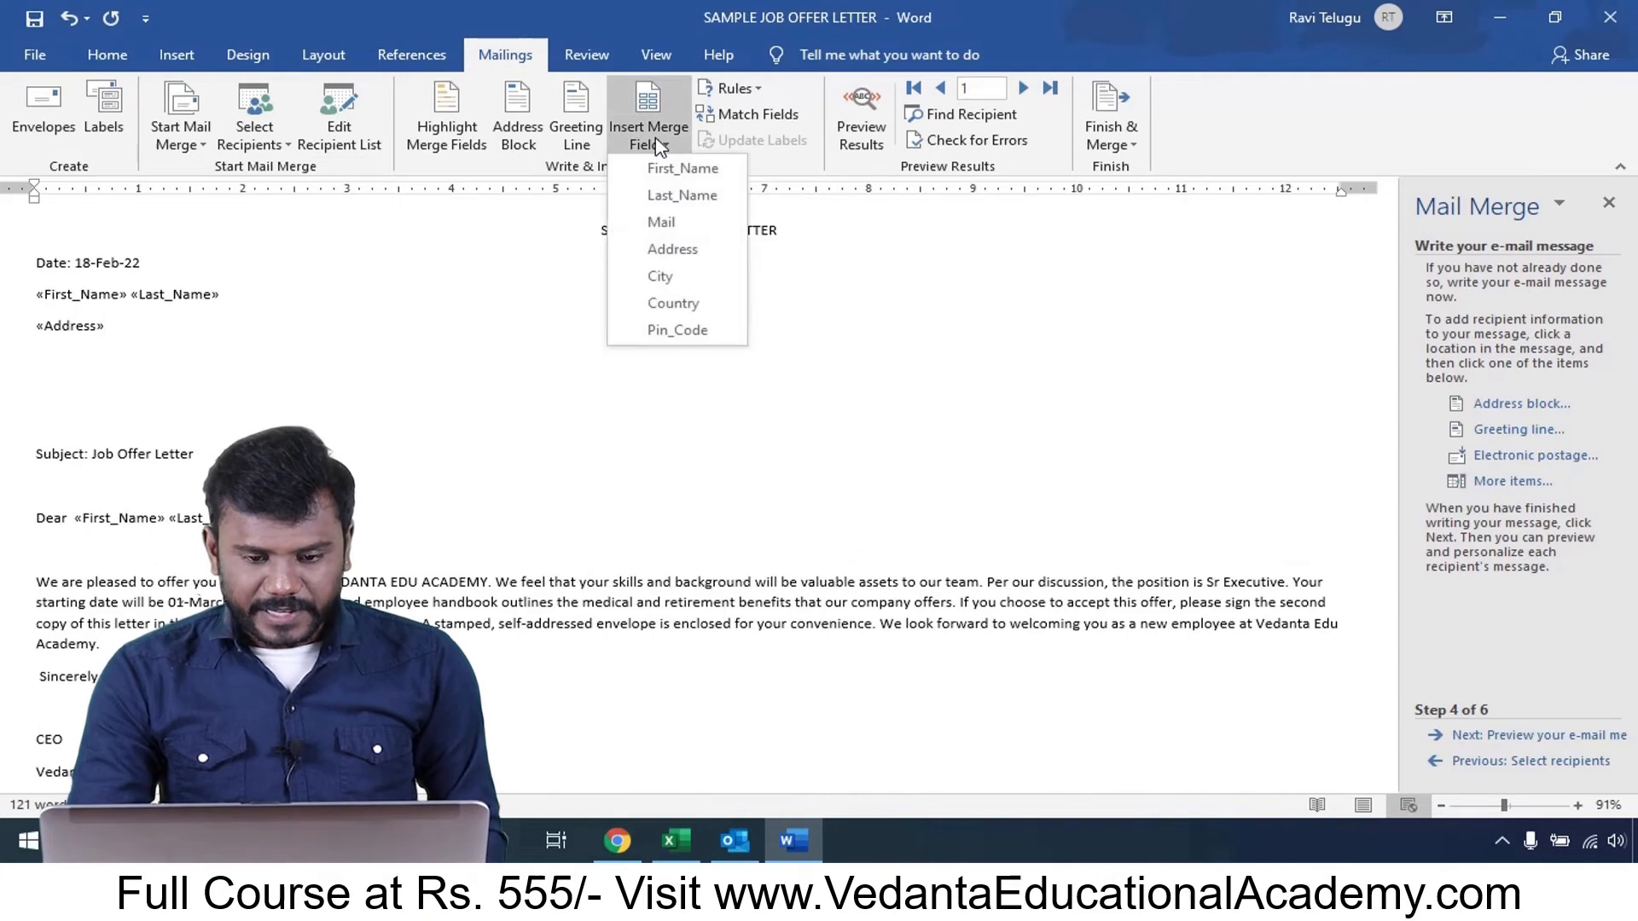
click(680, 281)
key(Return)
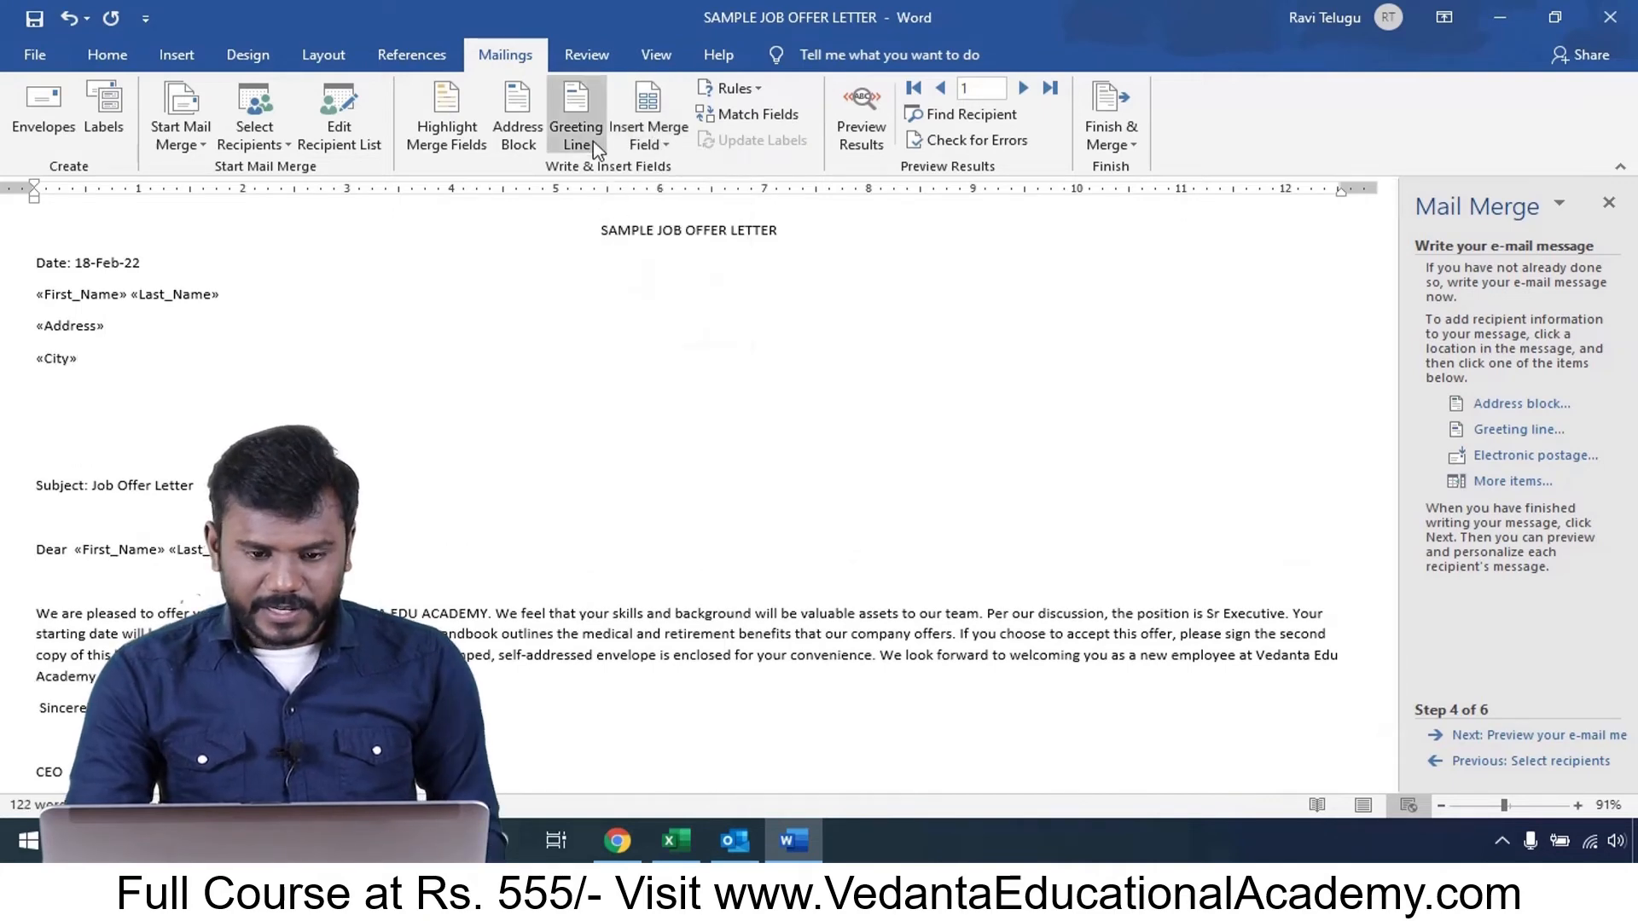
click(666, 143)
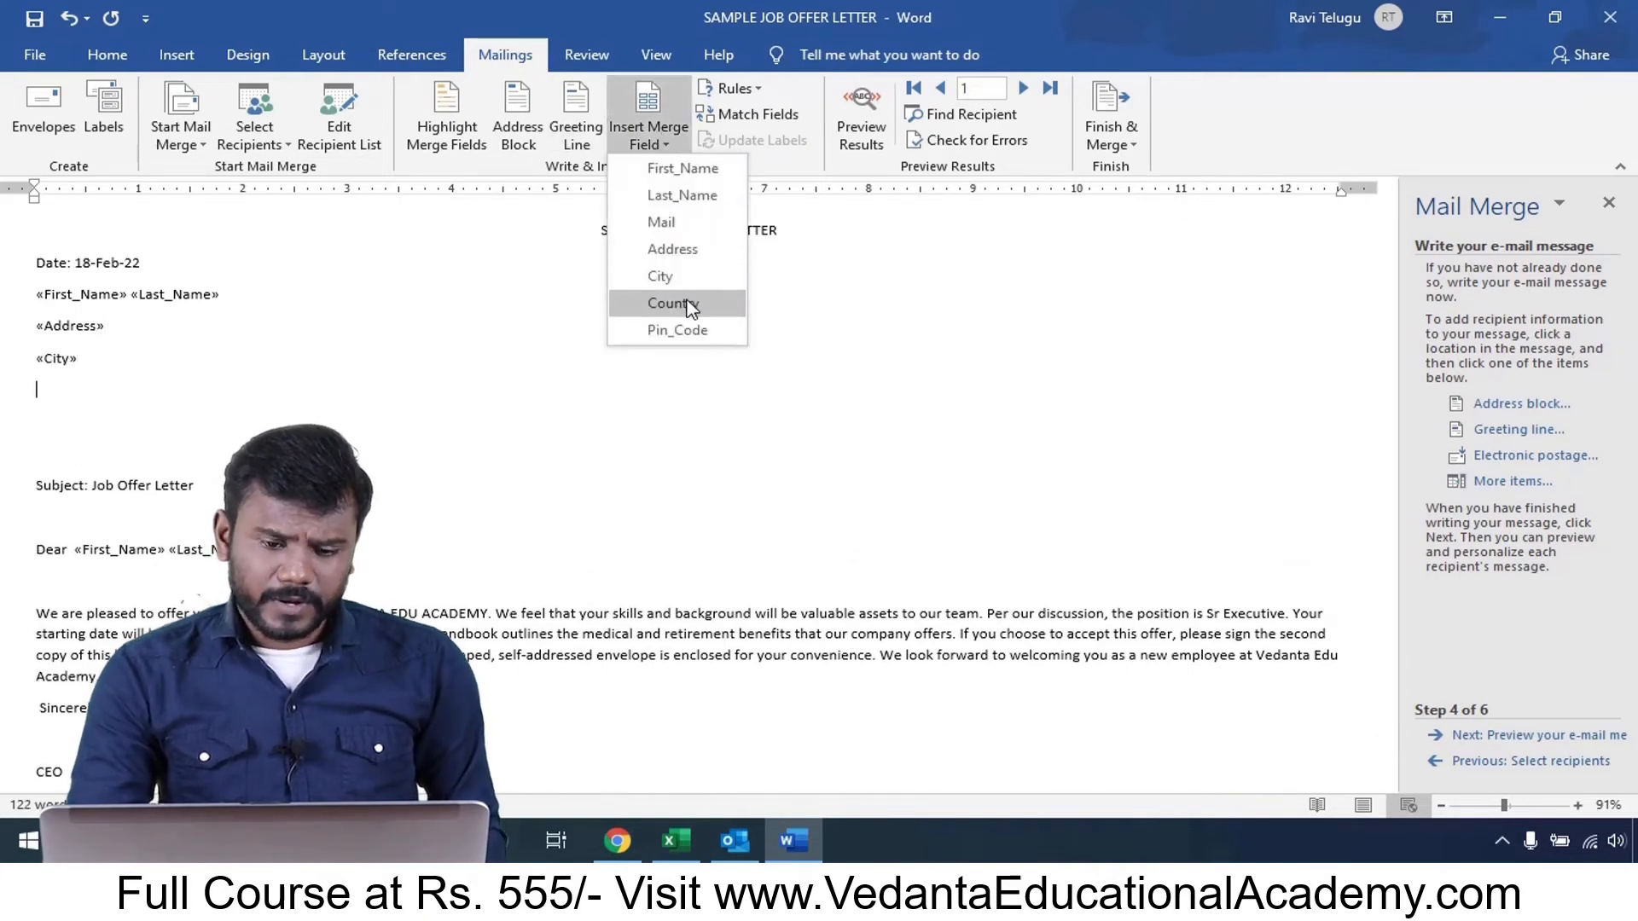
click(689, 305)
key(Return)
click(654, 143)
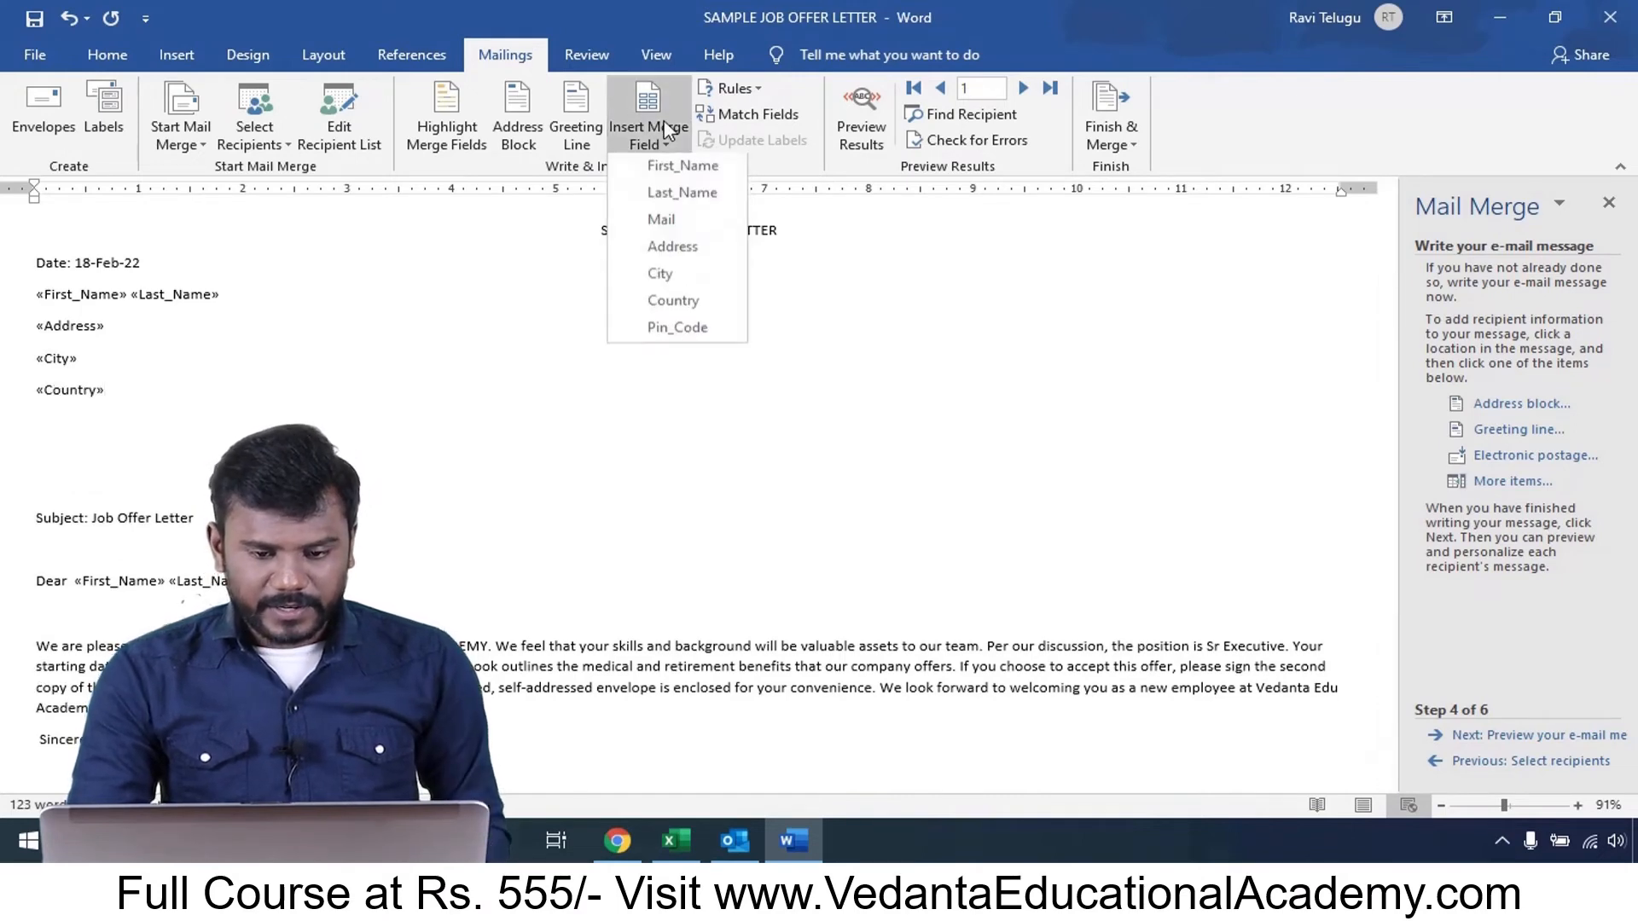
click(696, 330)
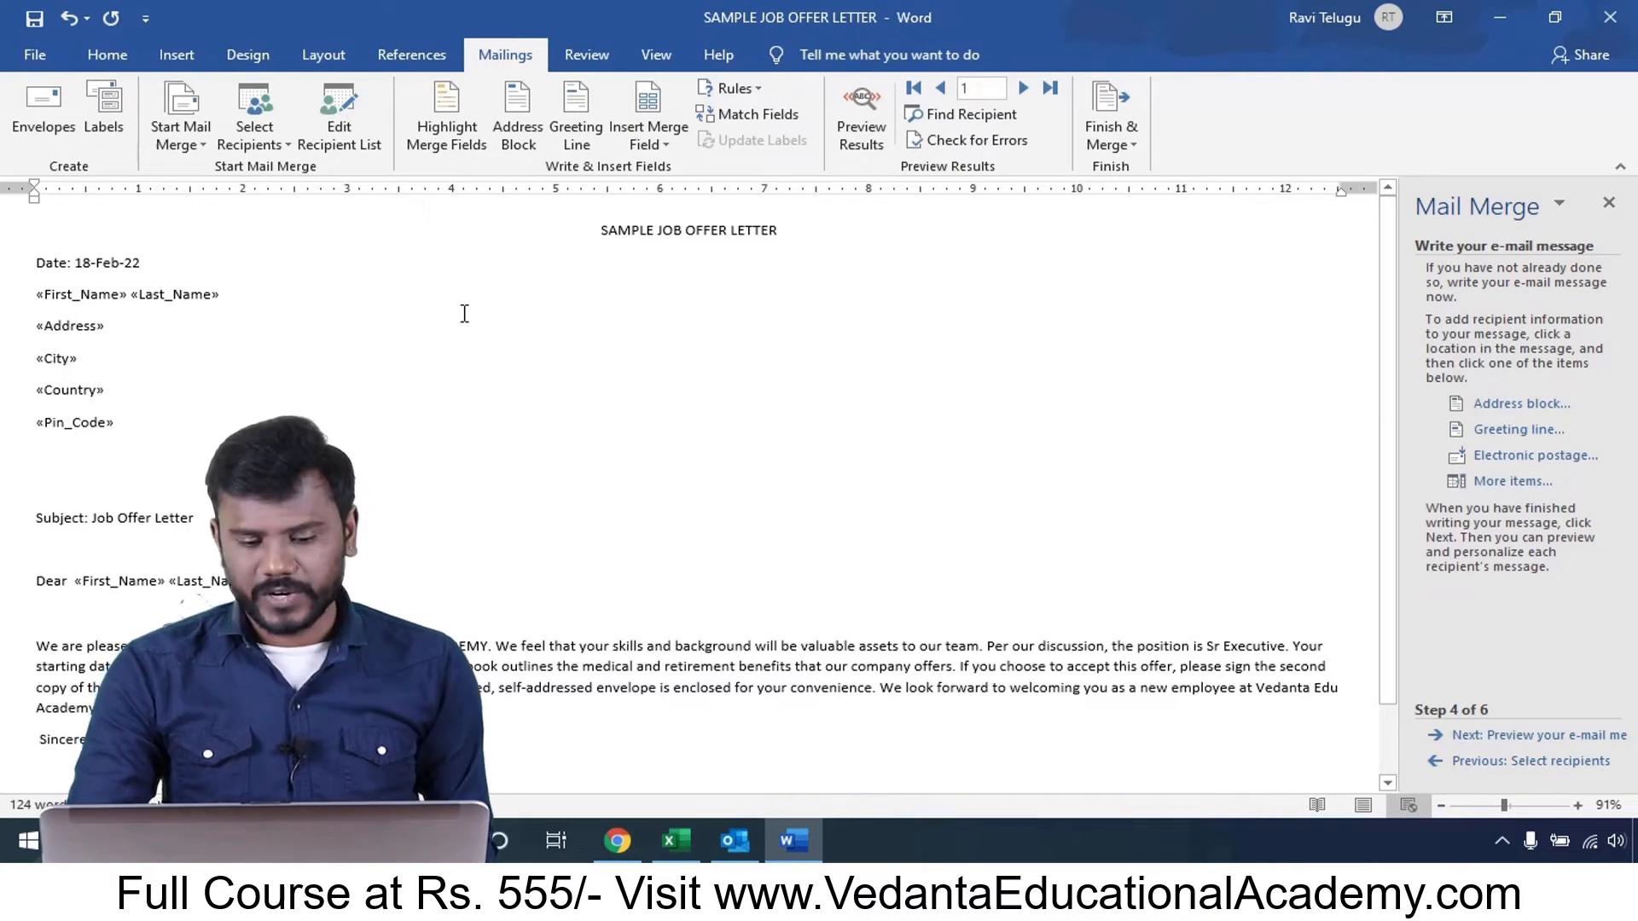
- Preview the merged messages for recipients 1 to 4, and advance to completing the merge
click(1527, 739)
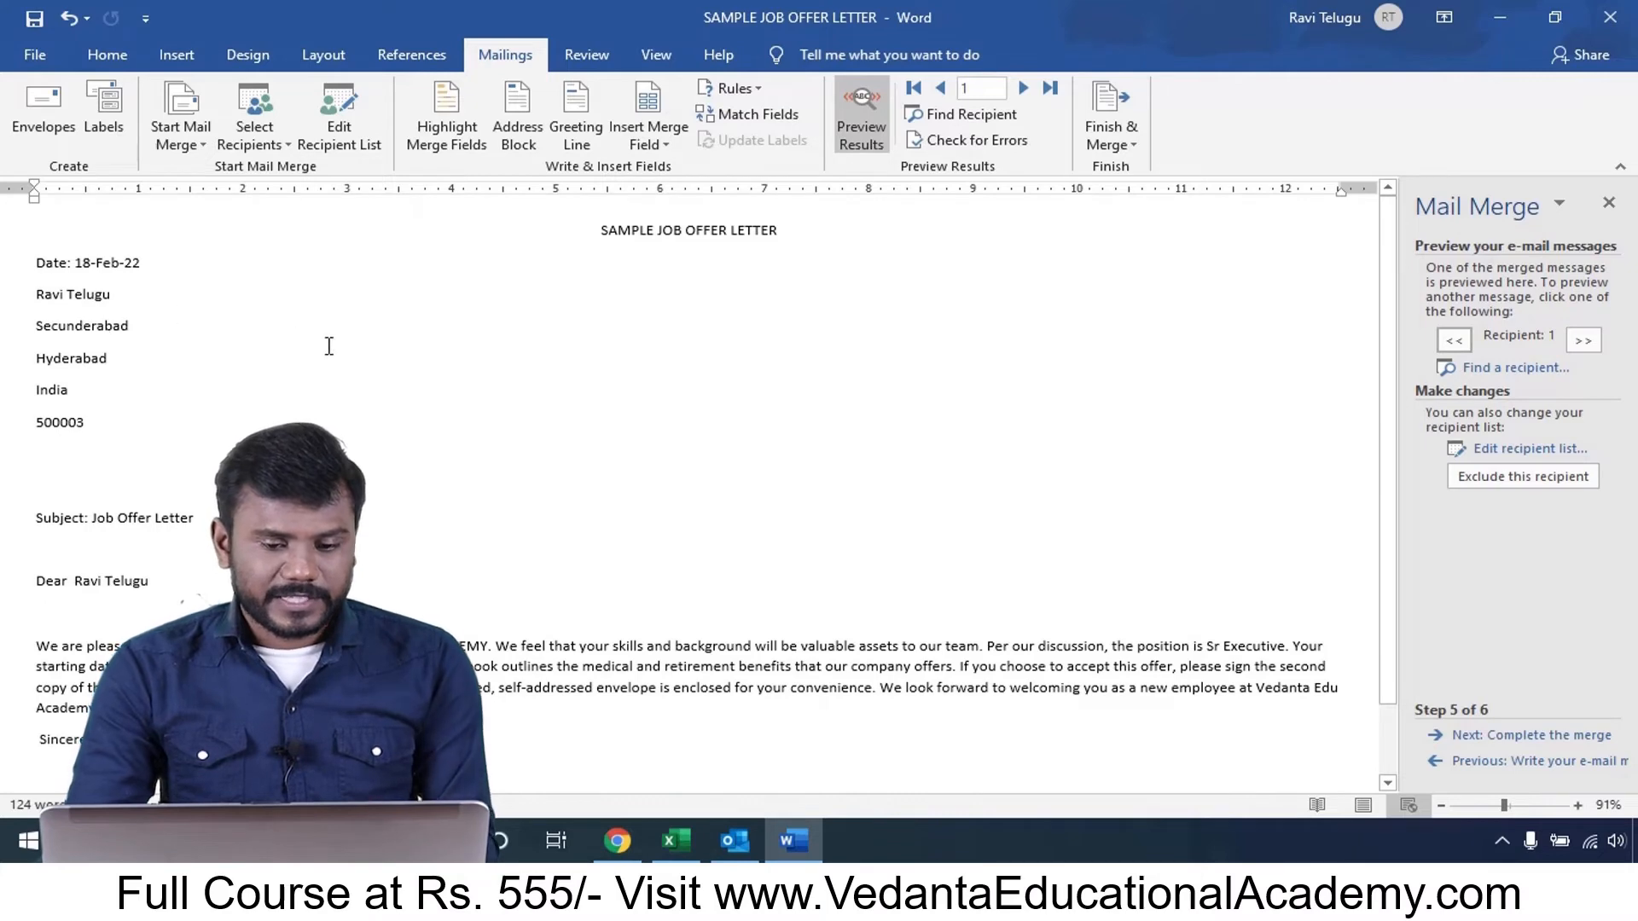
click(1585, 341)
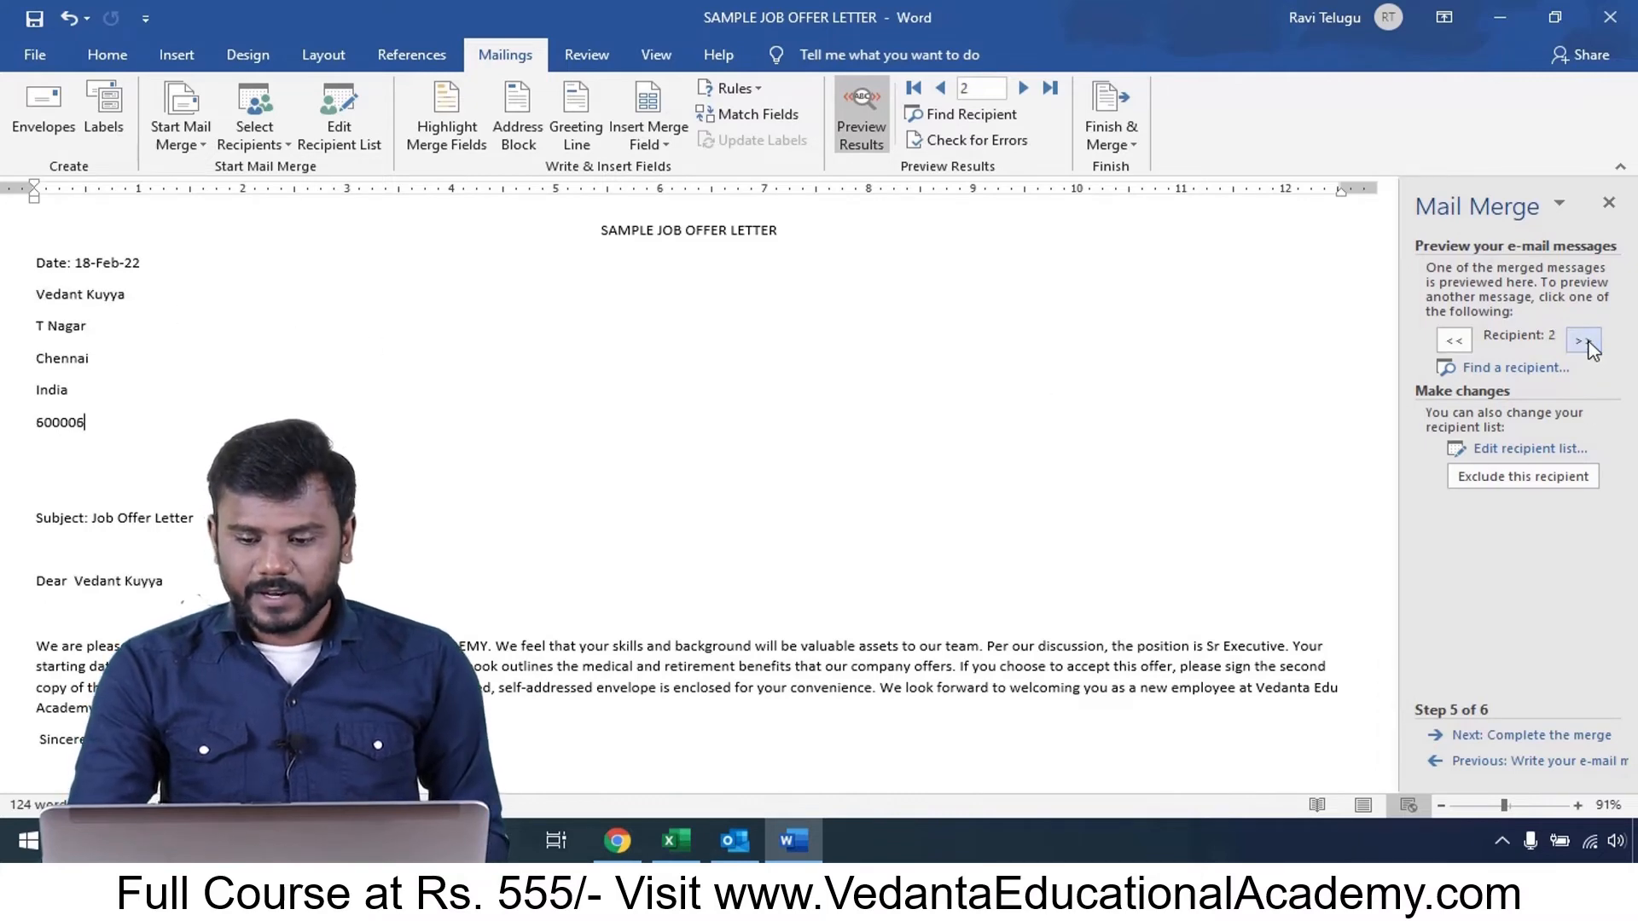
click(1585, 341)
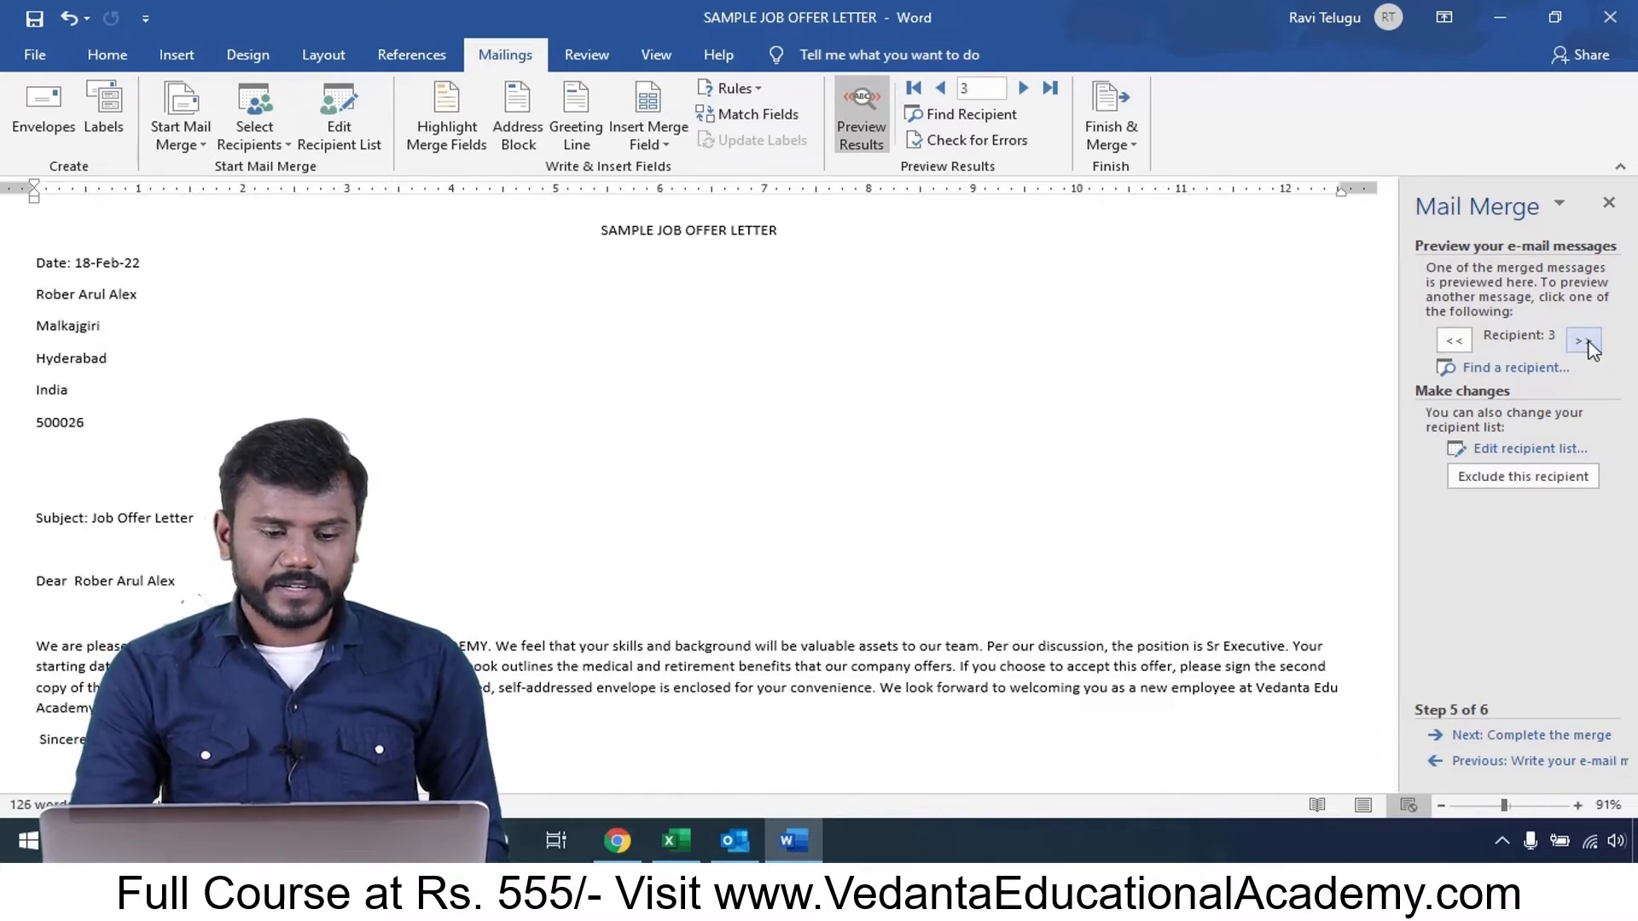
click(1585, 341)
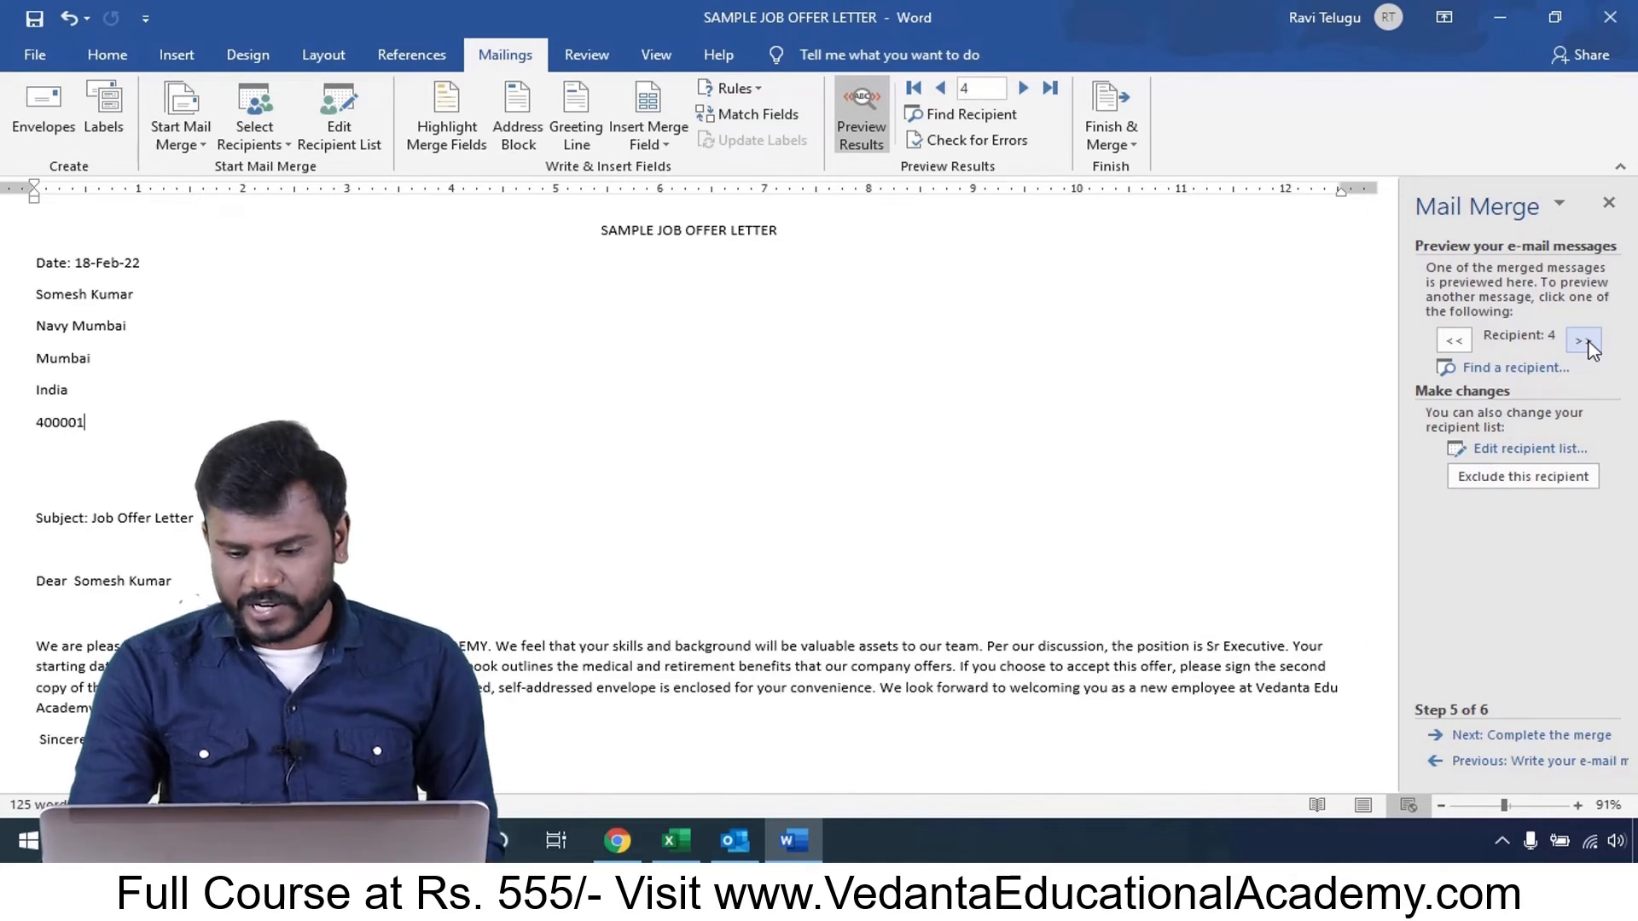
click(1551, 737)
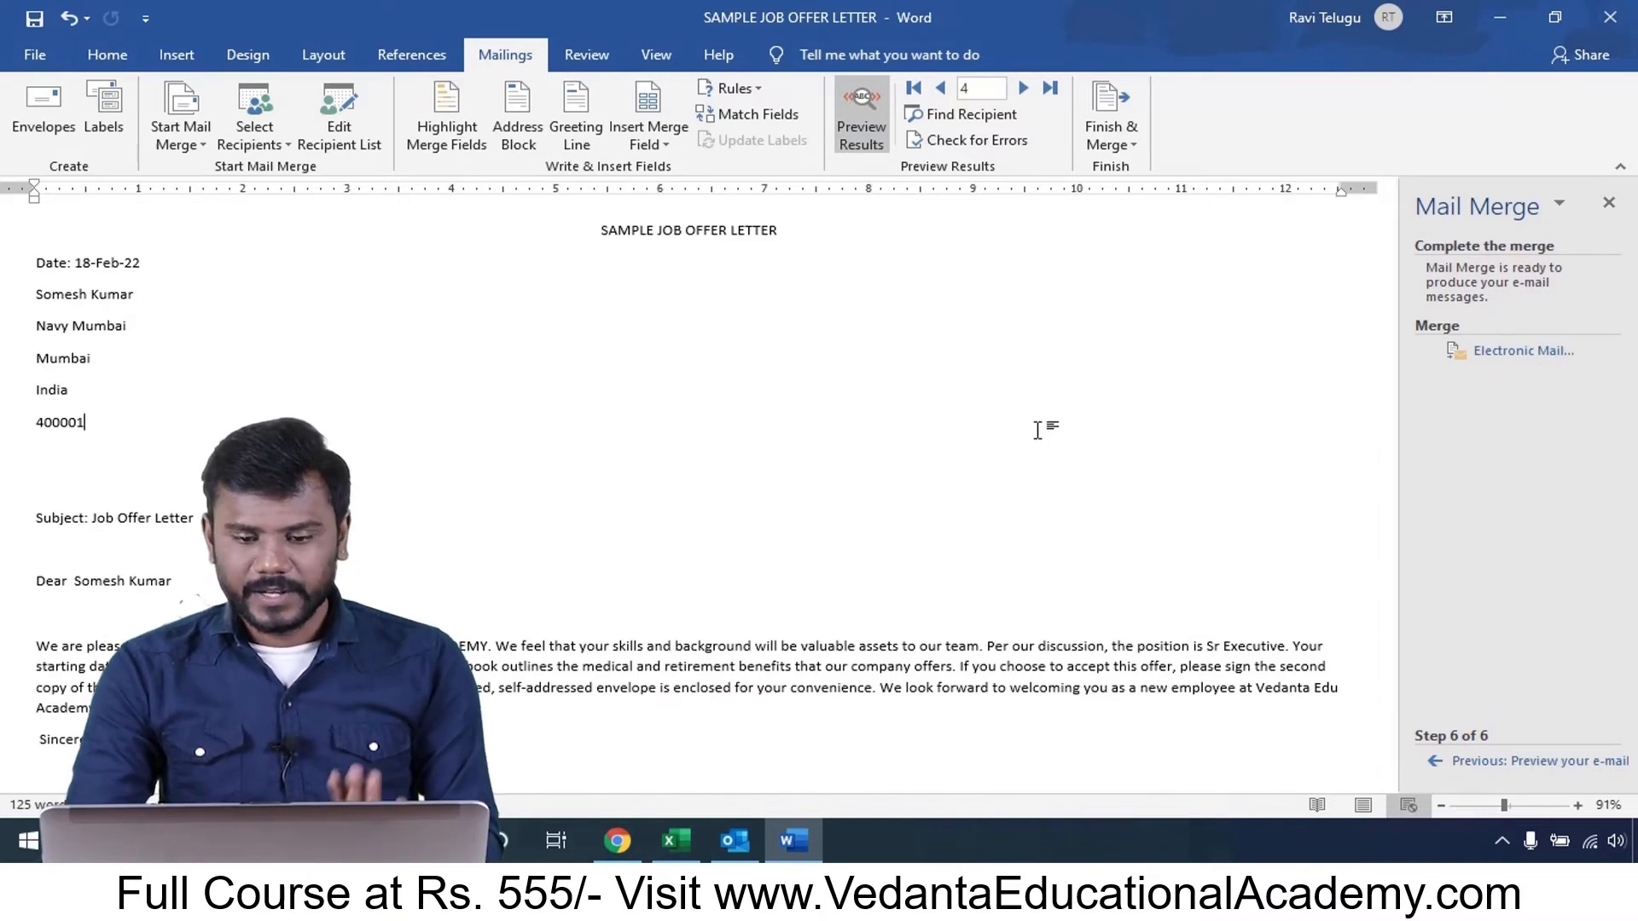
click(1113, 152)
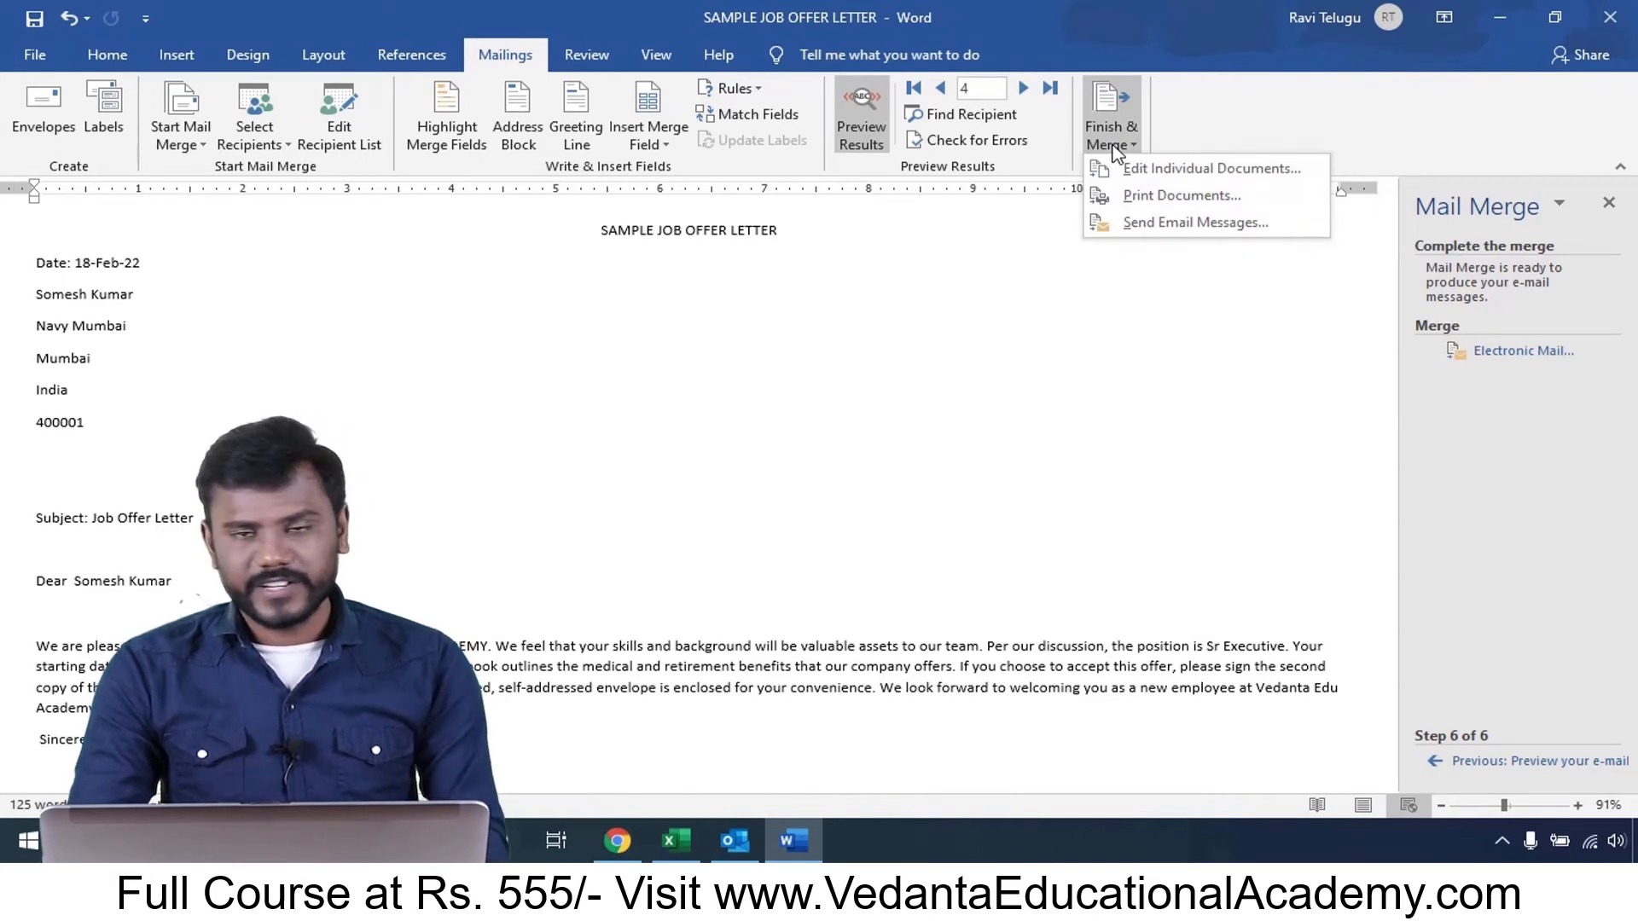
click(1166, 198)
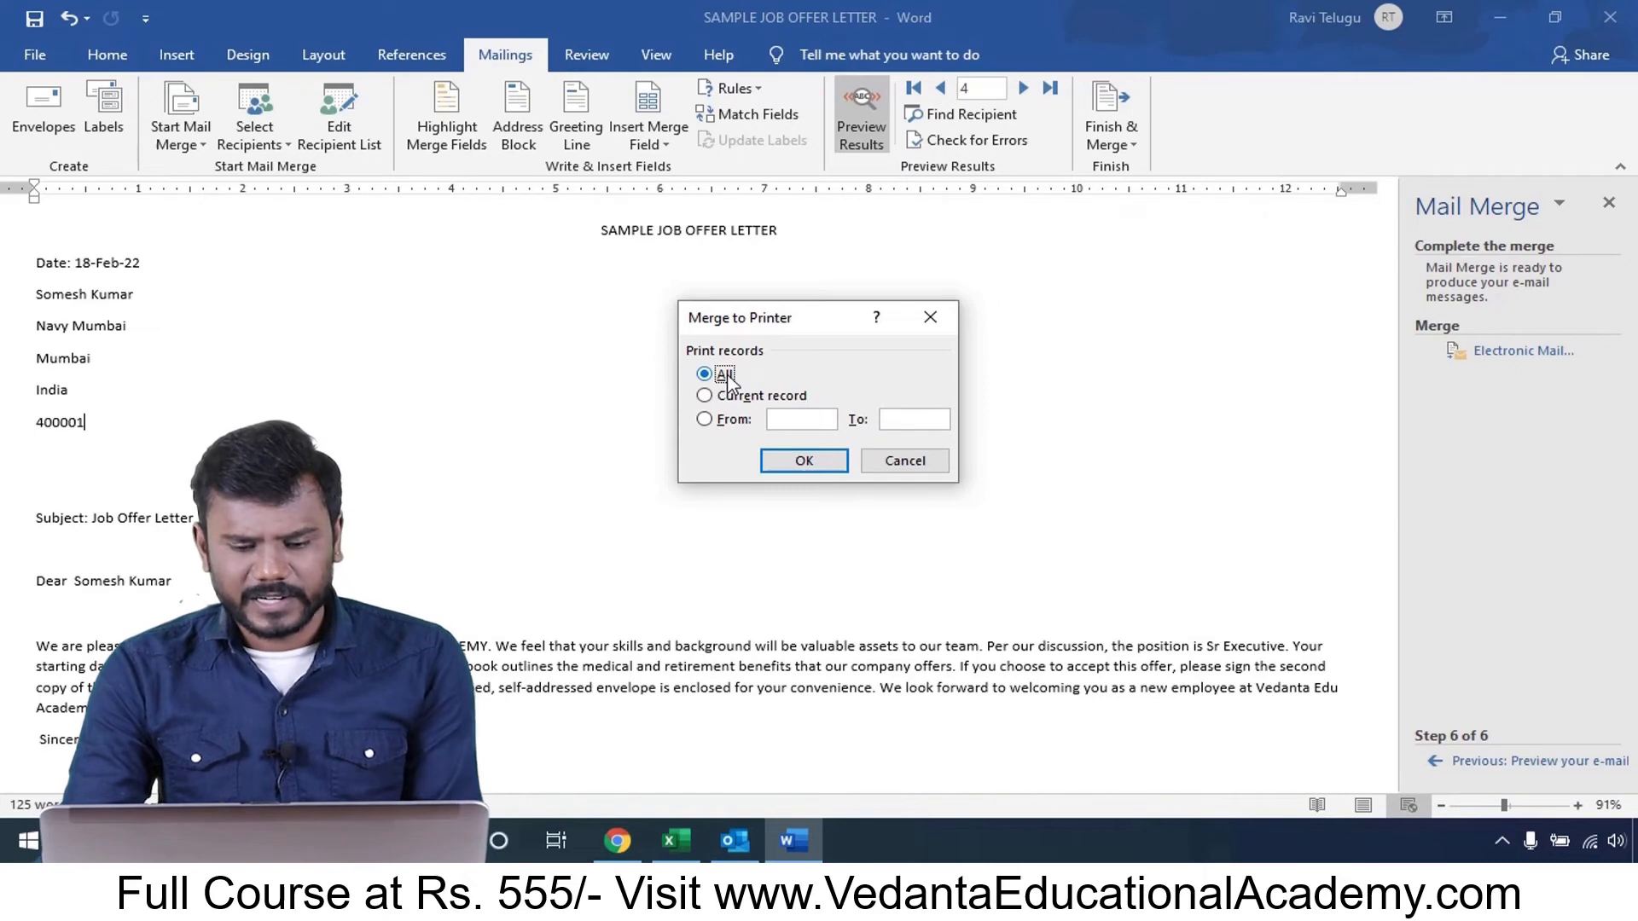
click(918, 468)
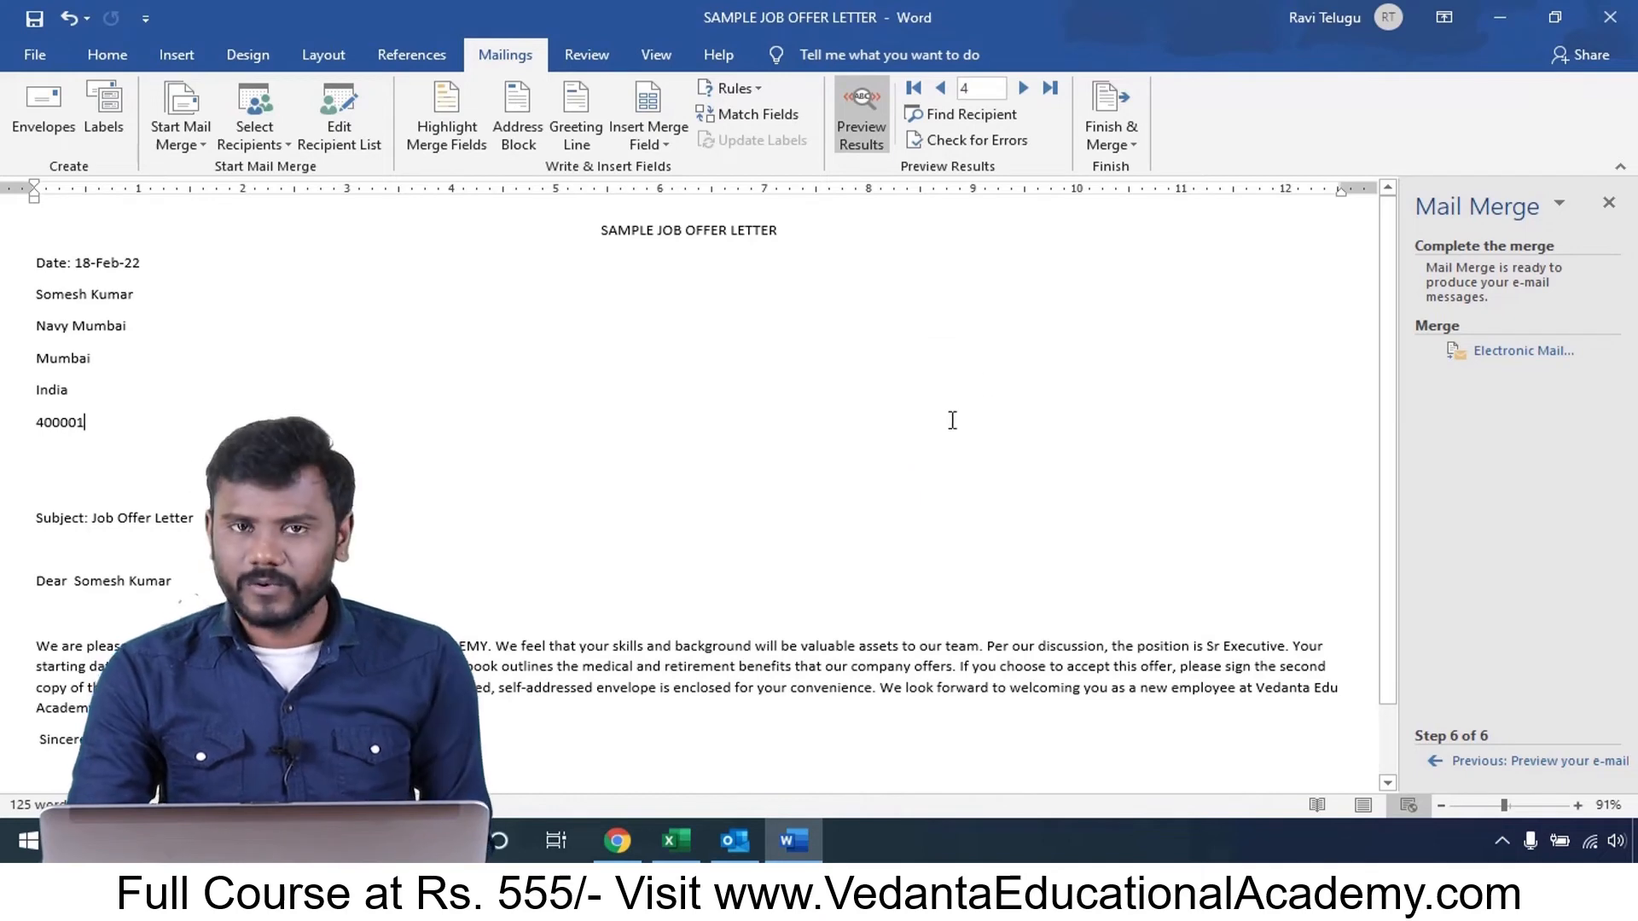
click(1128, 150)
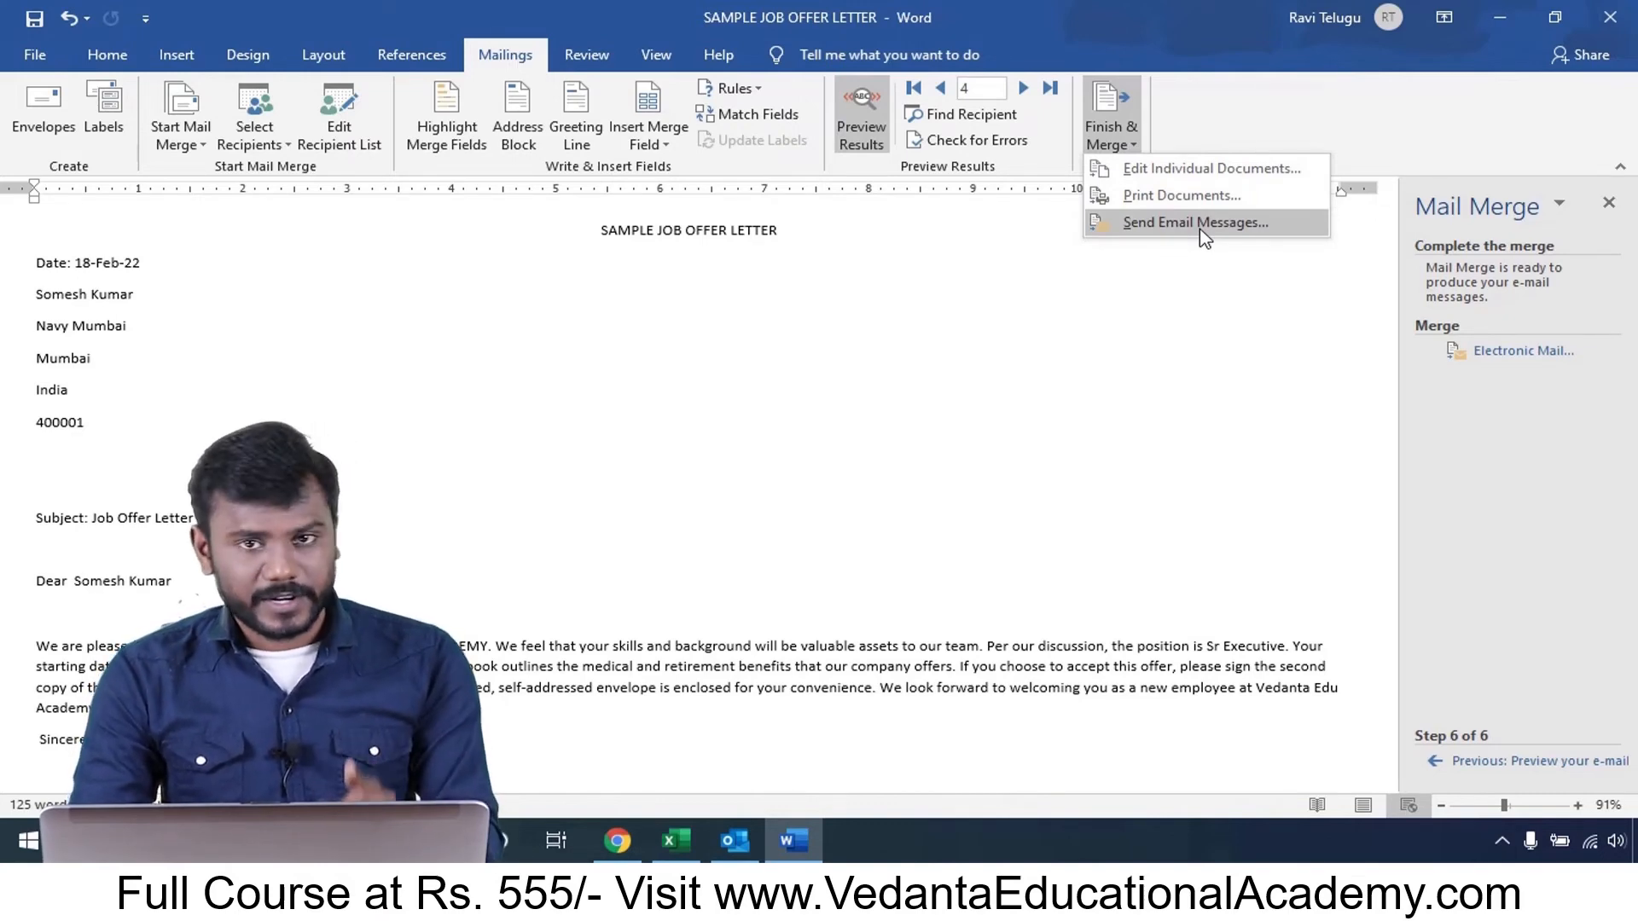
- Check Outlook's Sent Items folder and the Gmail inbox, and select the first recipient's e-mail cell in the DATA SOURCE workbook
click(734, 841)
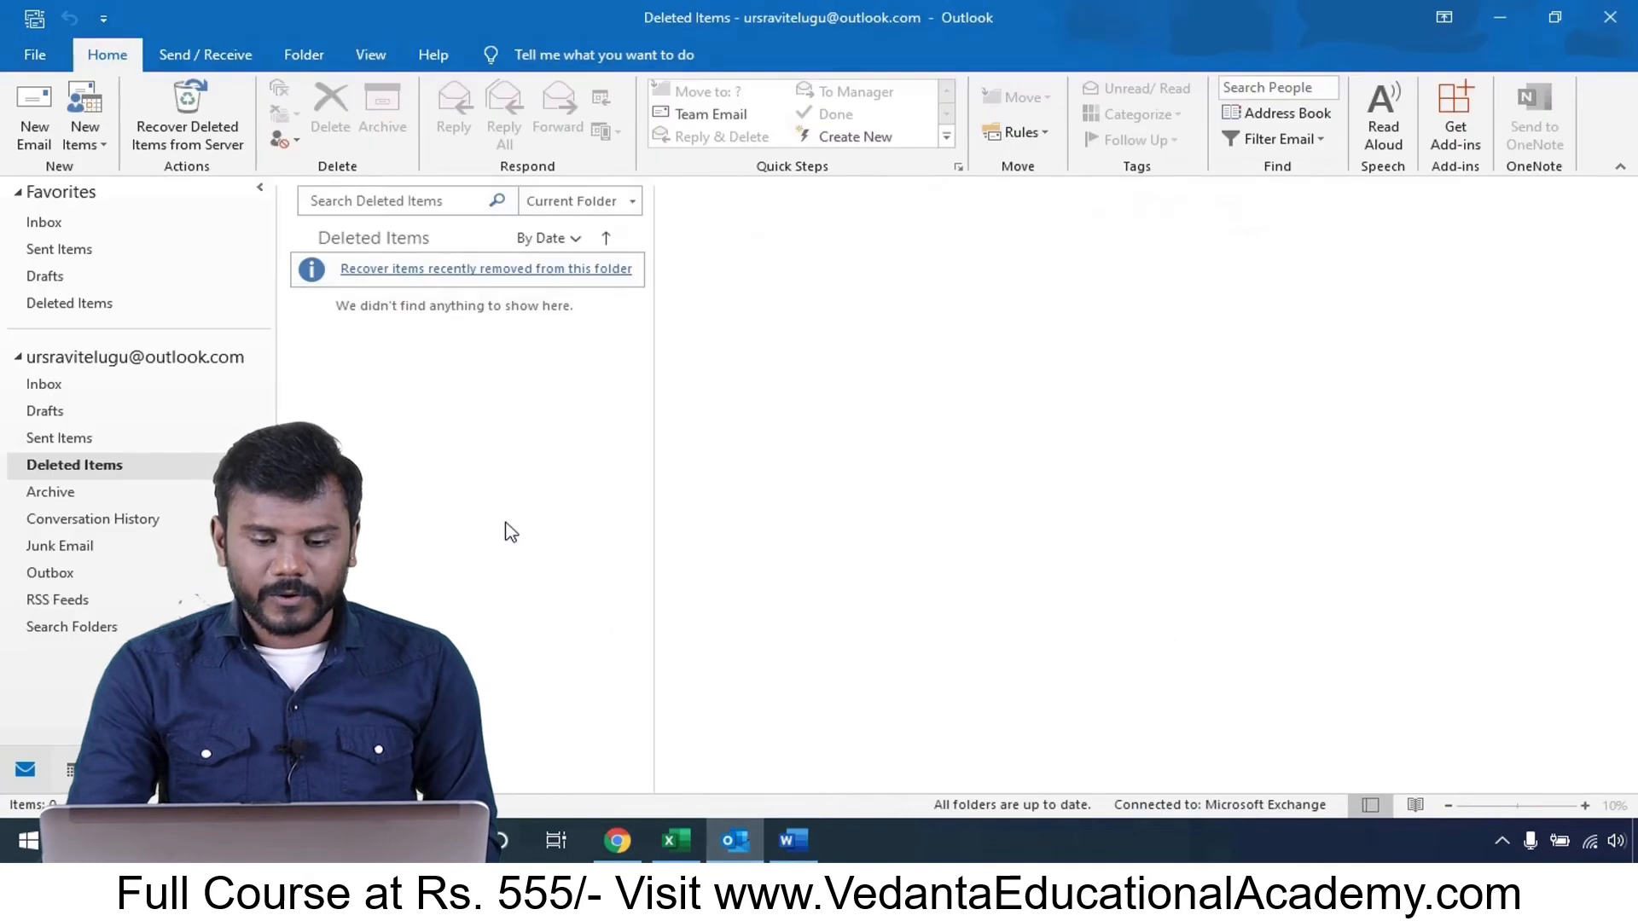
click(69, 439)
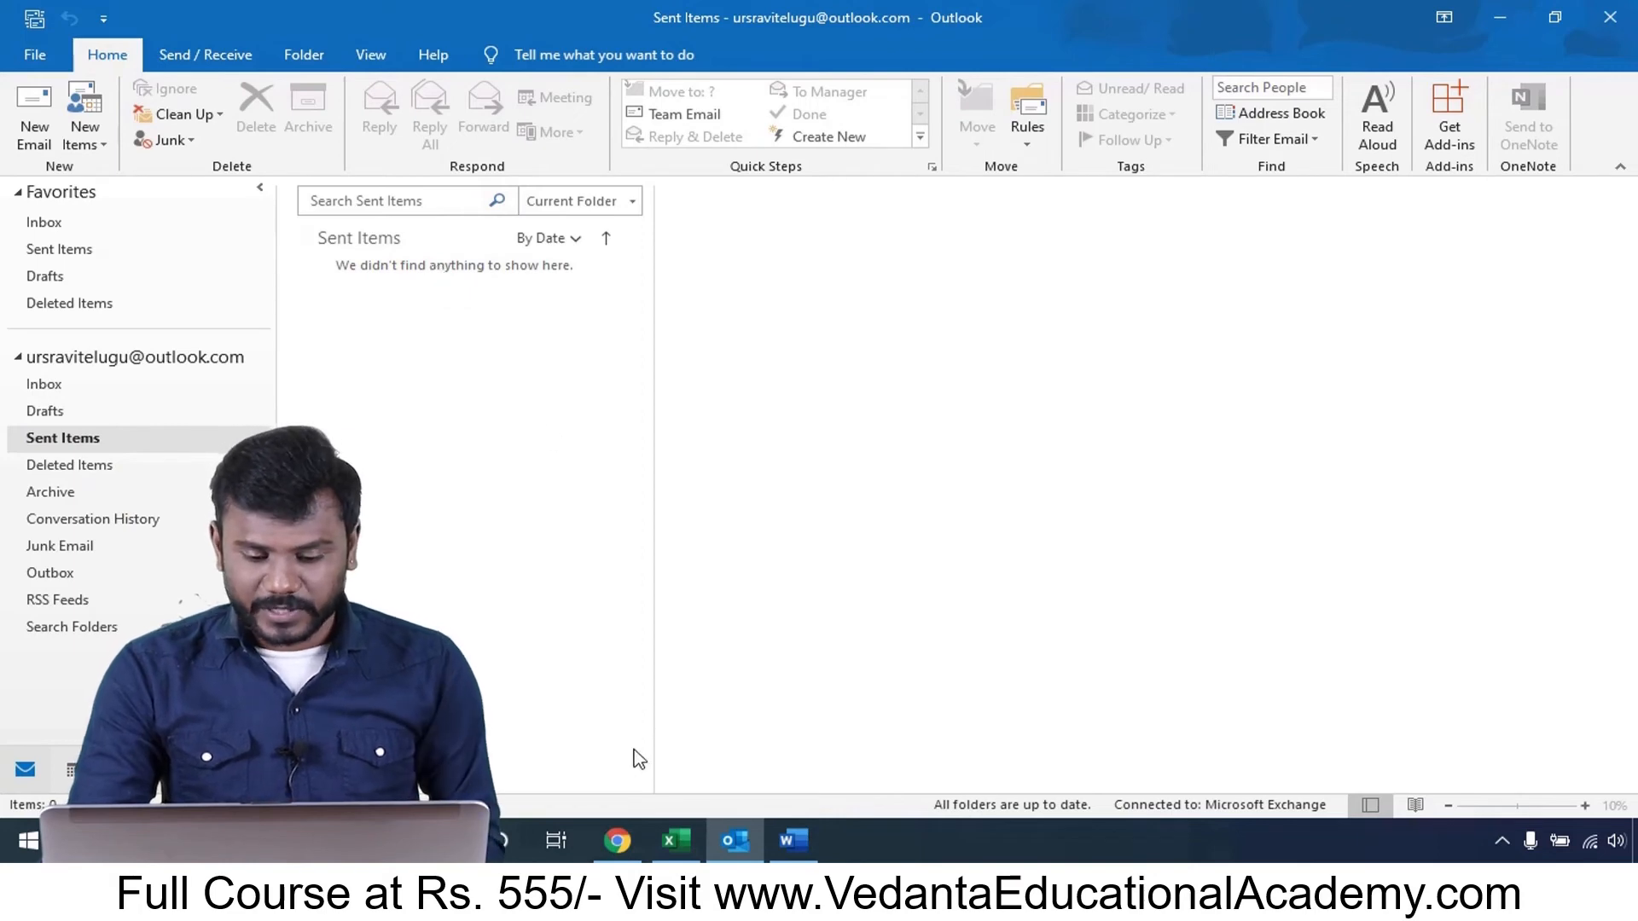
click(617, 840)
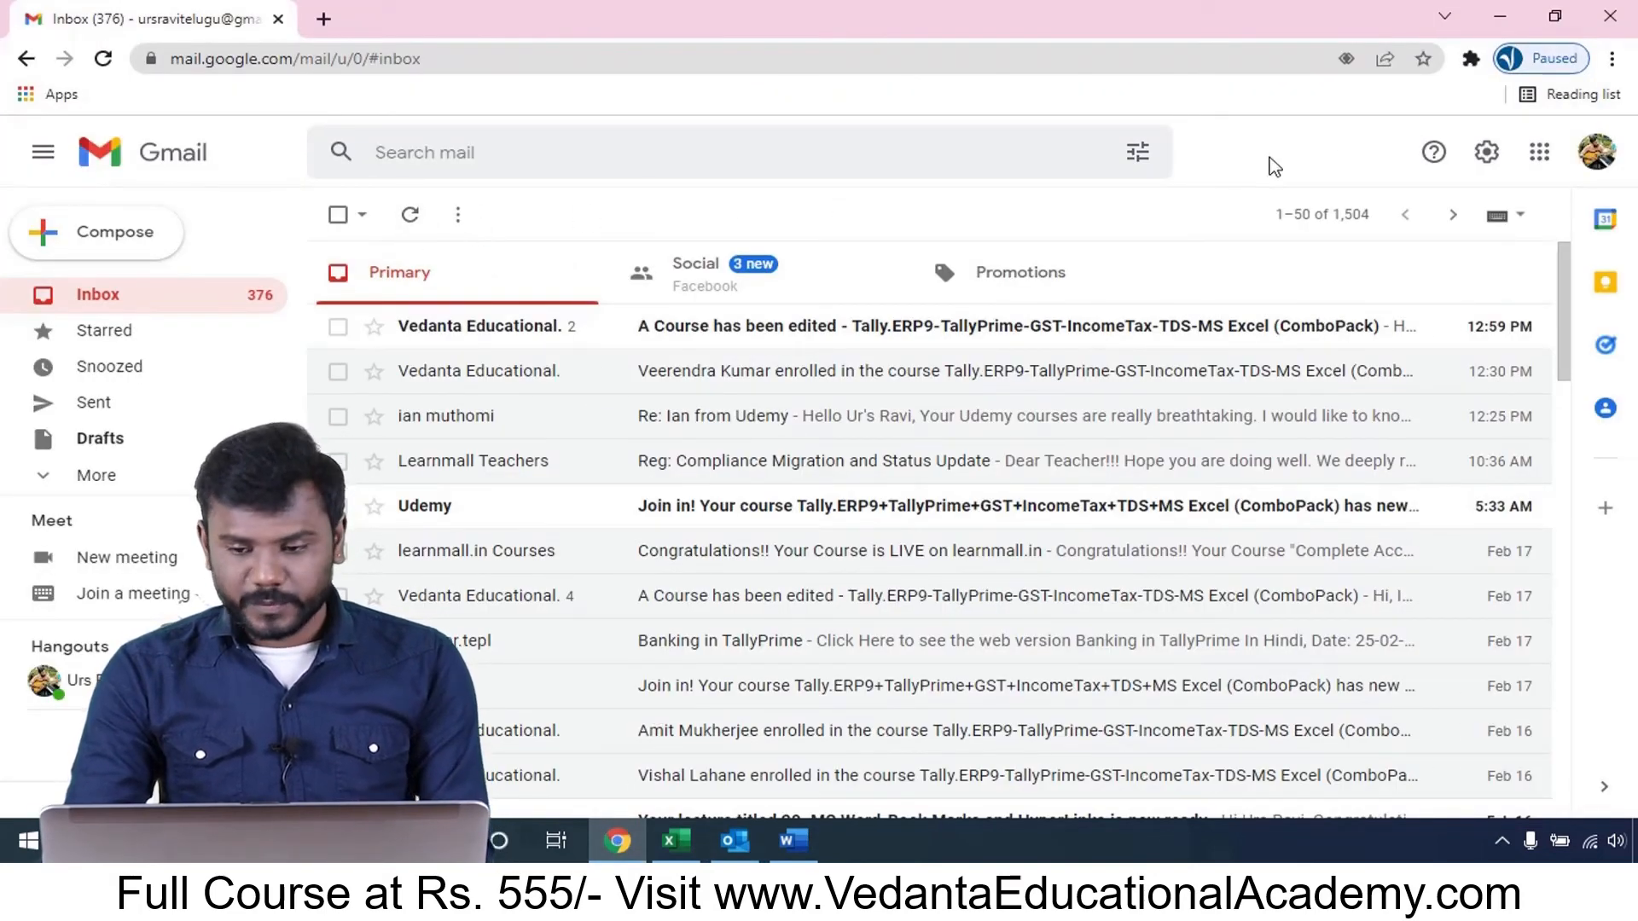
click(671, 844)
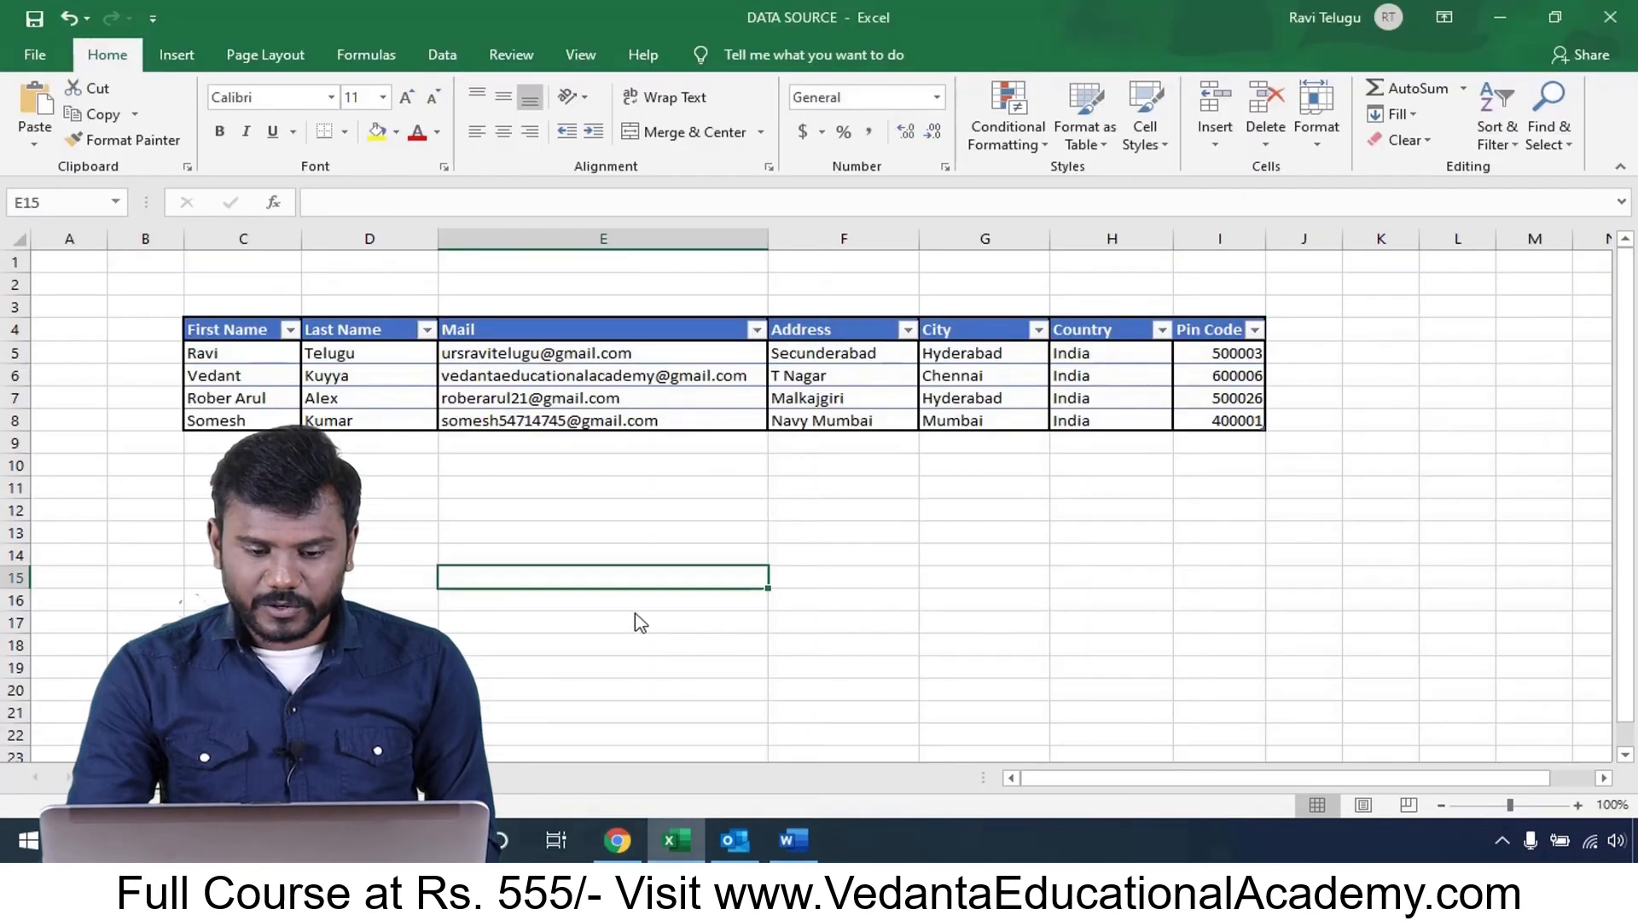
click(683, 355)
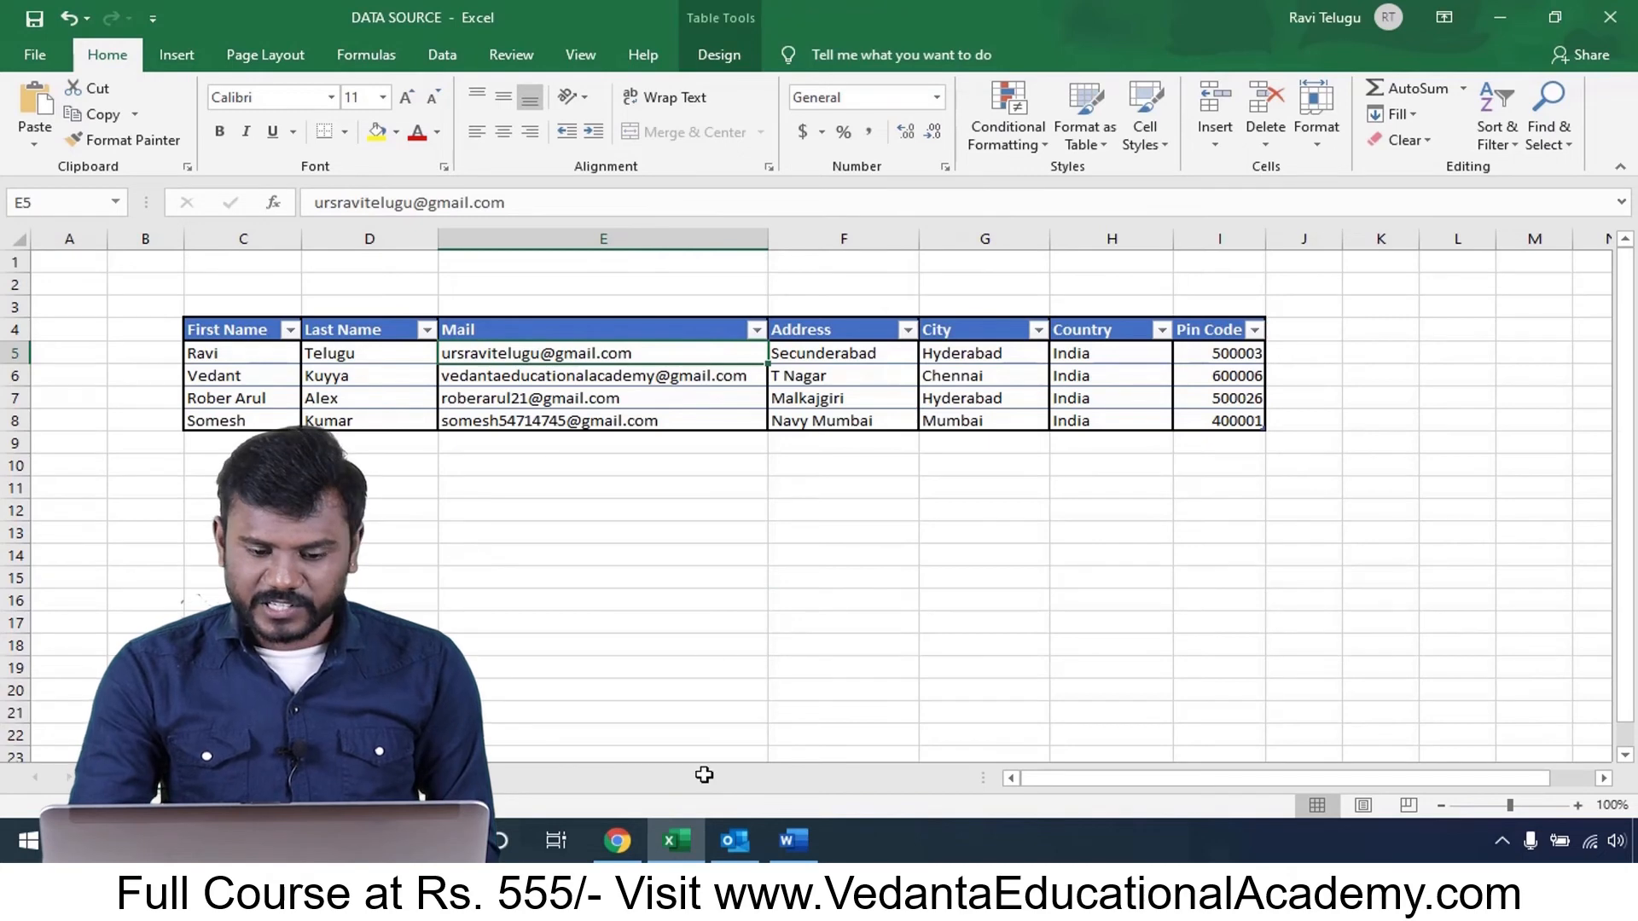
- Switch to Gmail, check which account is signed in, look at the newest inbox message and refresh the inbox
click(617, 842)
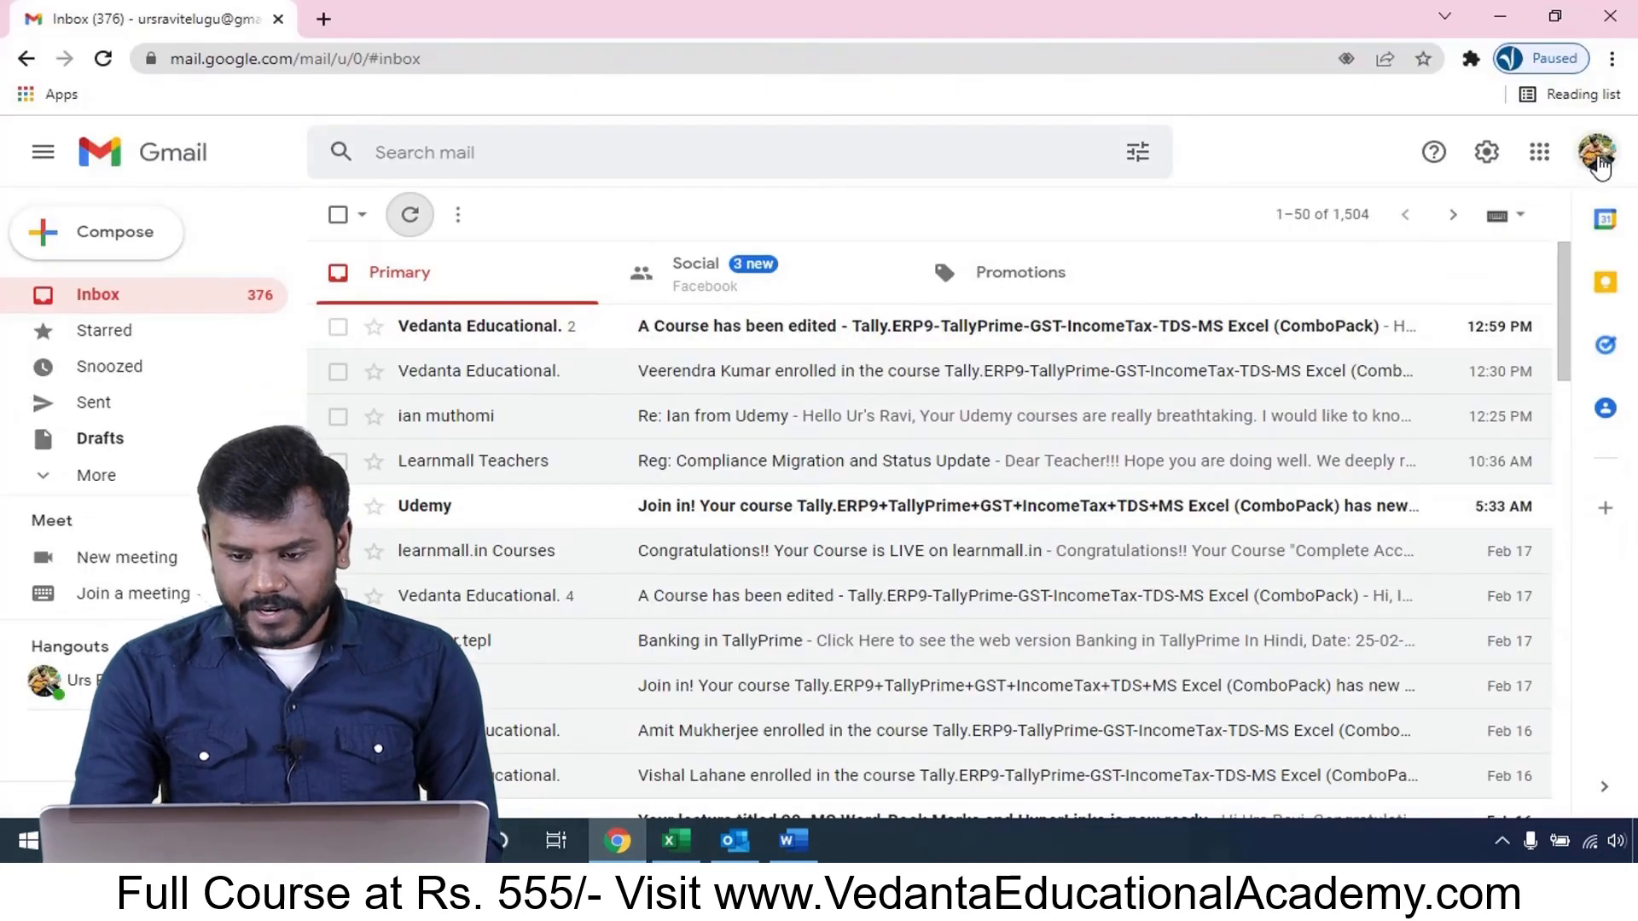
click(1597, 154)
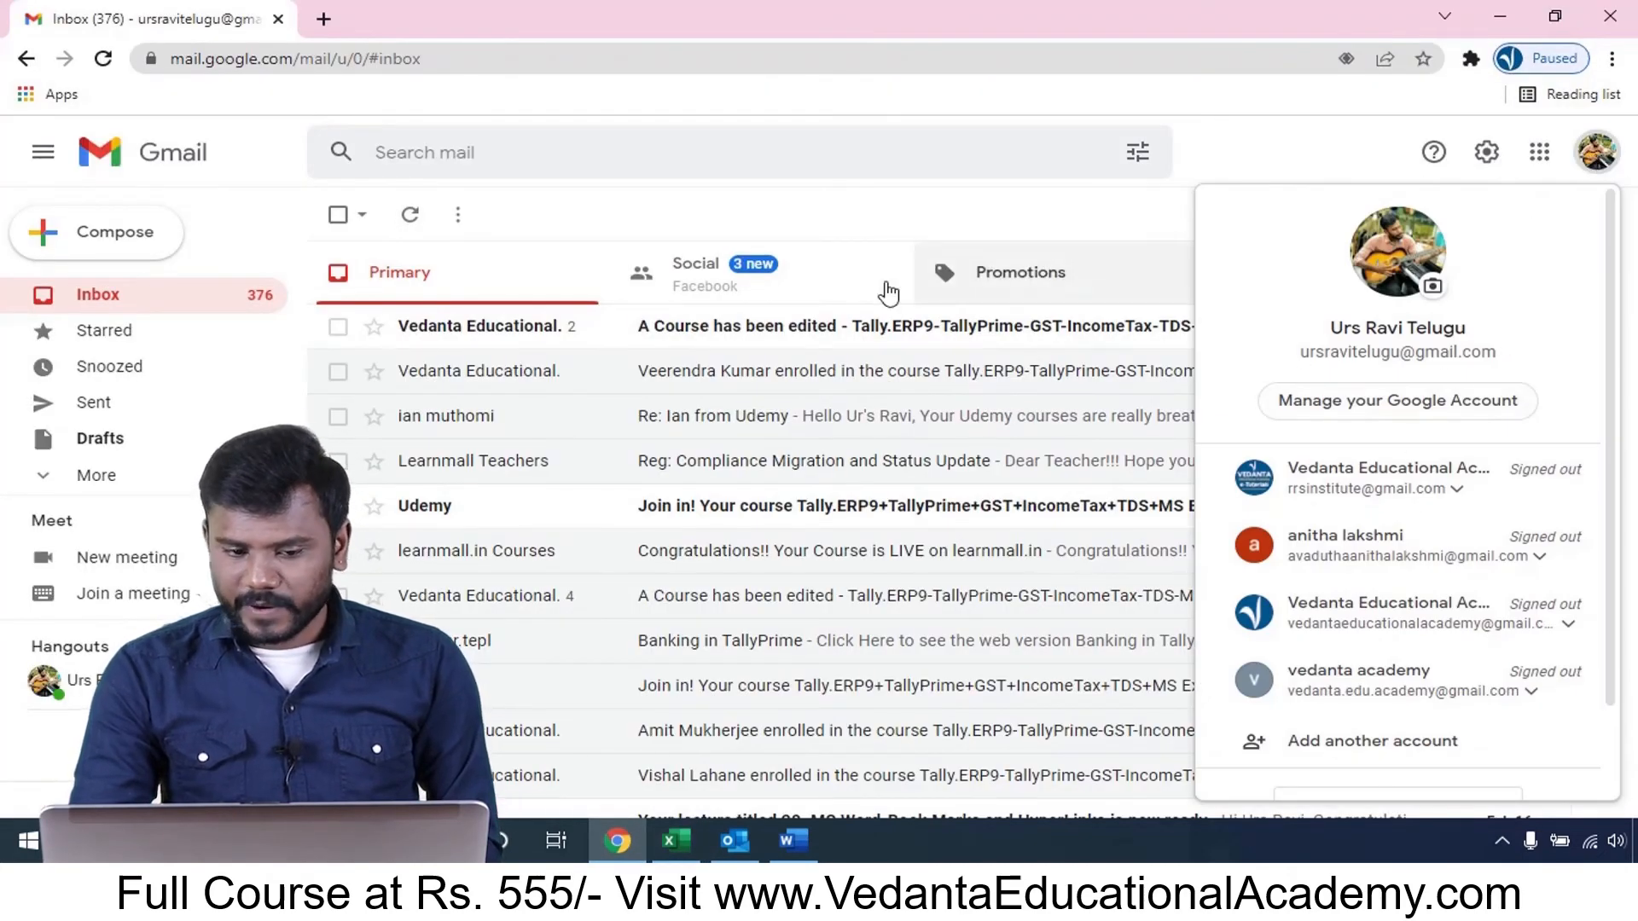
click(411, 215)
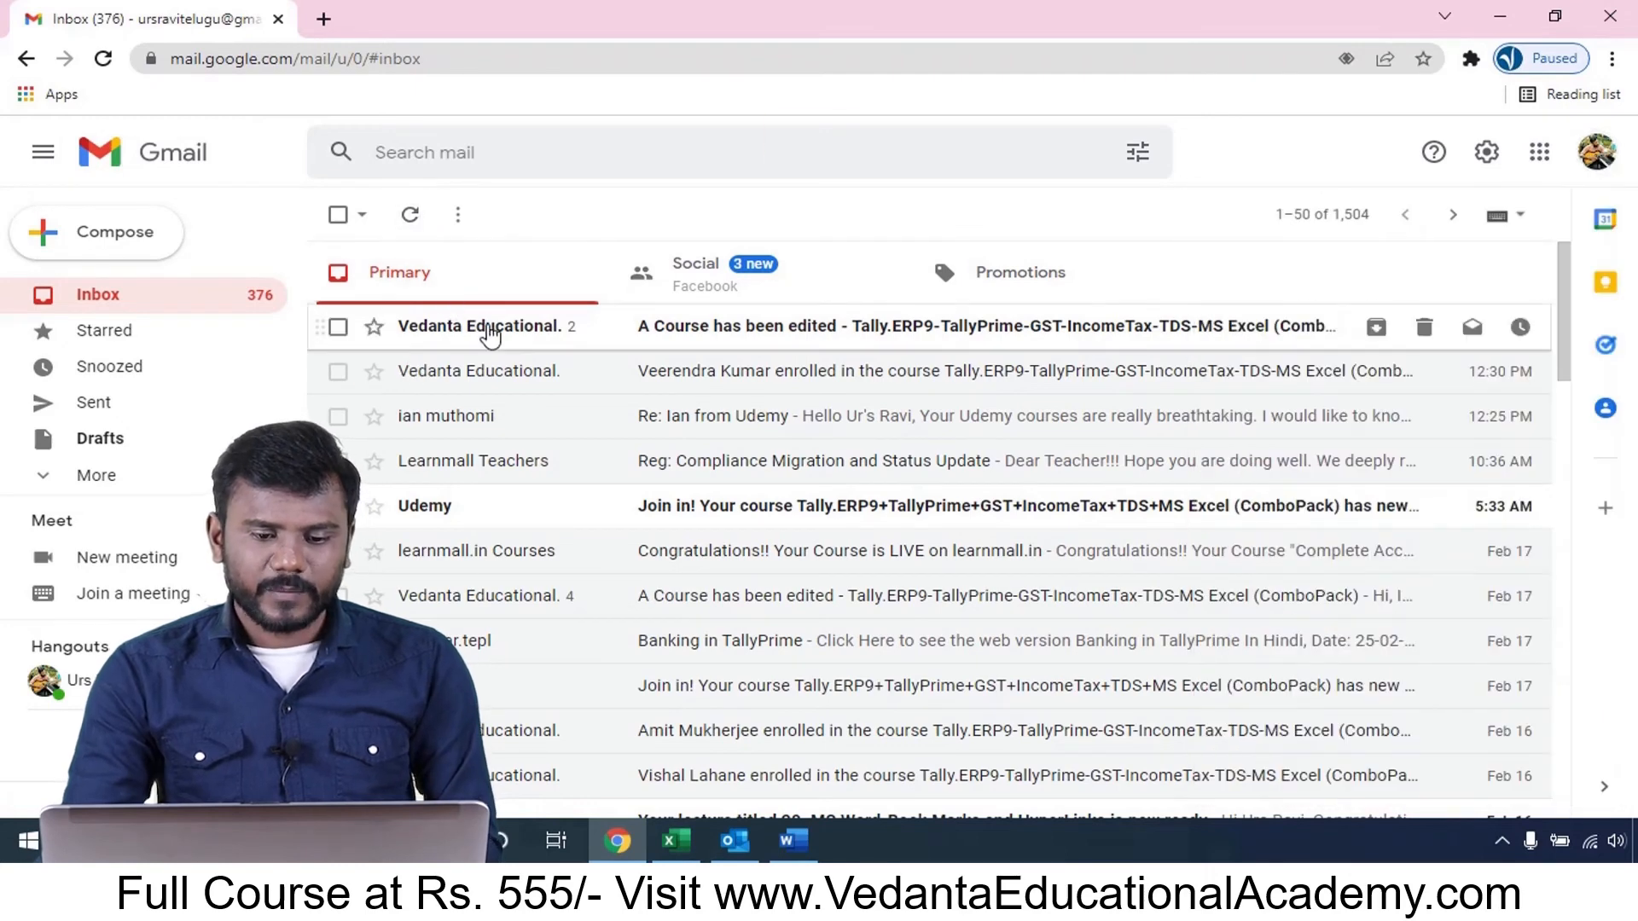
click(486, 330)
click(353, 219)
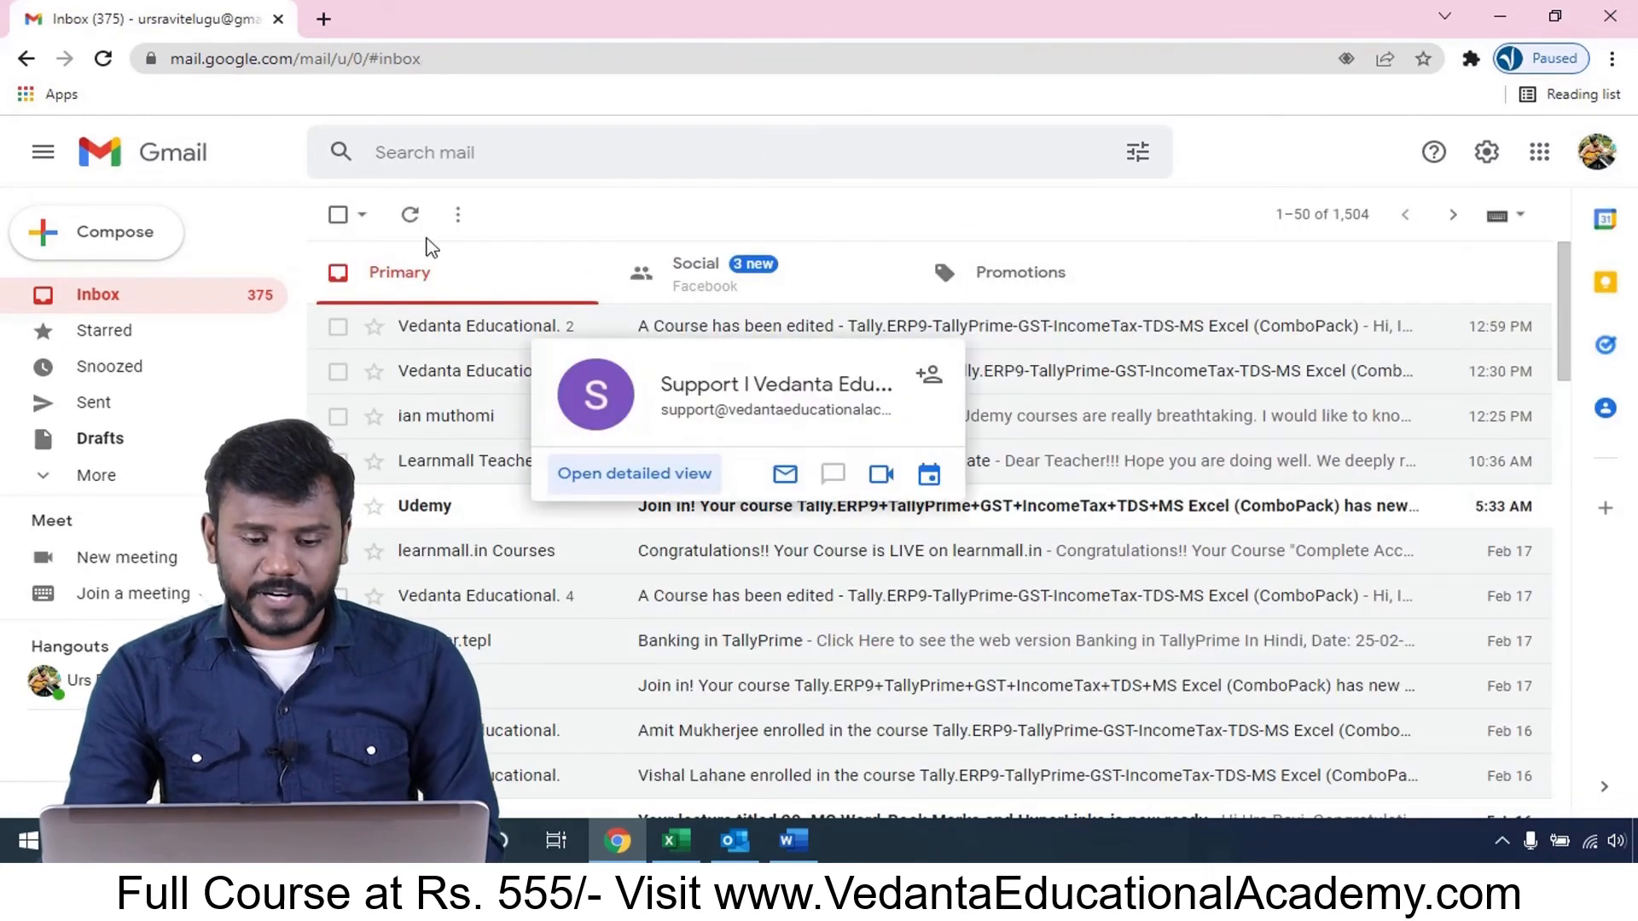
click(411, 215)
- Switch to the job offer letter in Word and start merging to e-mail messages, with Mail as the recipient address field
click(785, 845)
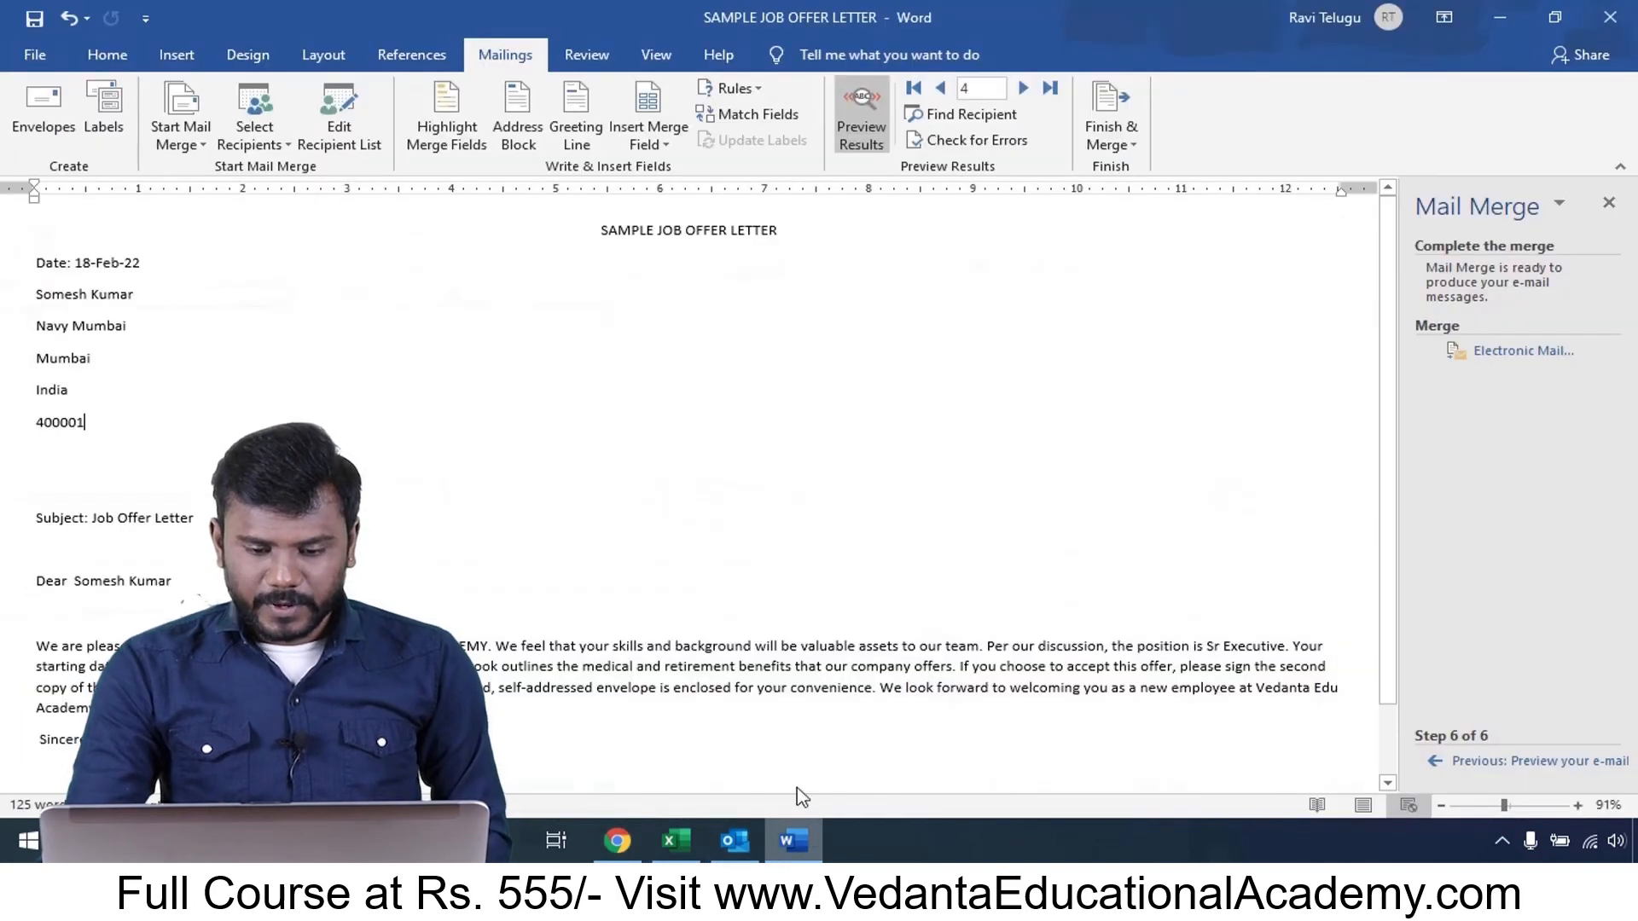
click(1113, 142)
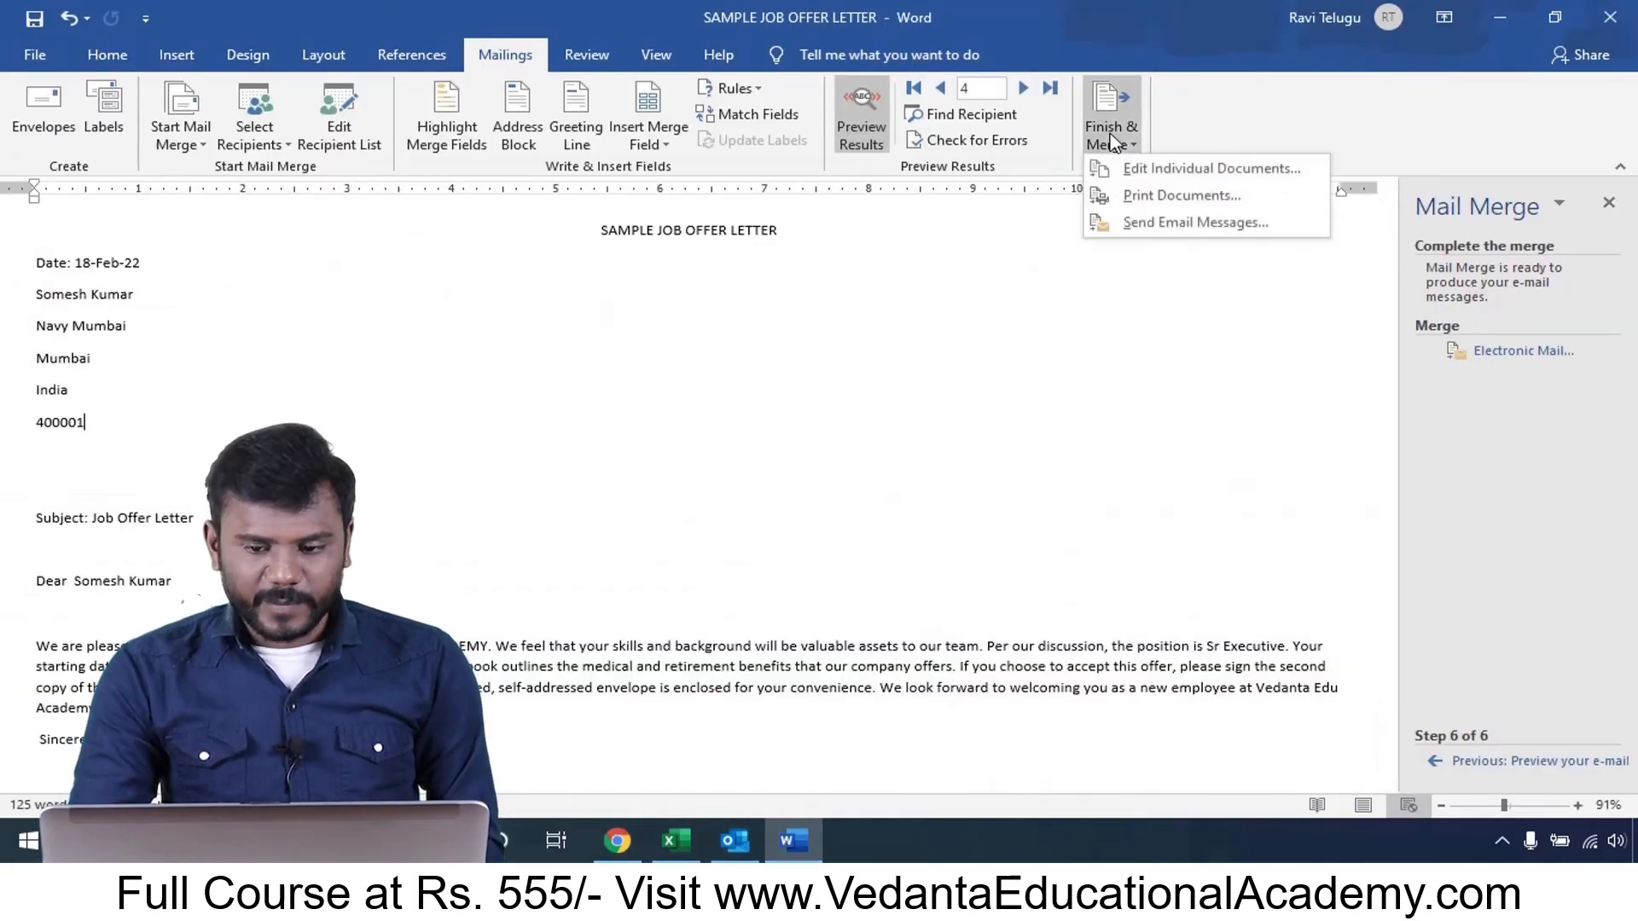
click(1195, 222)
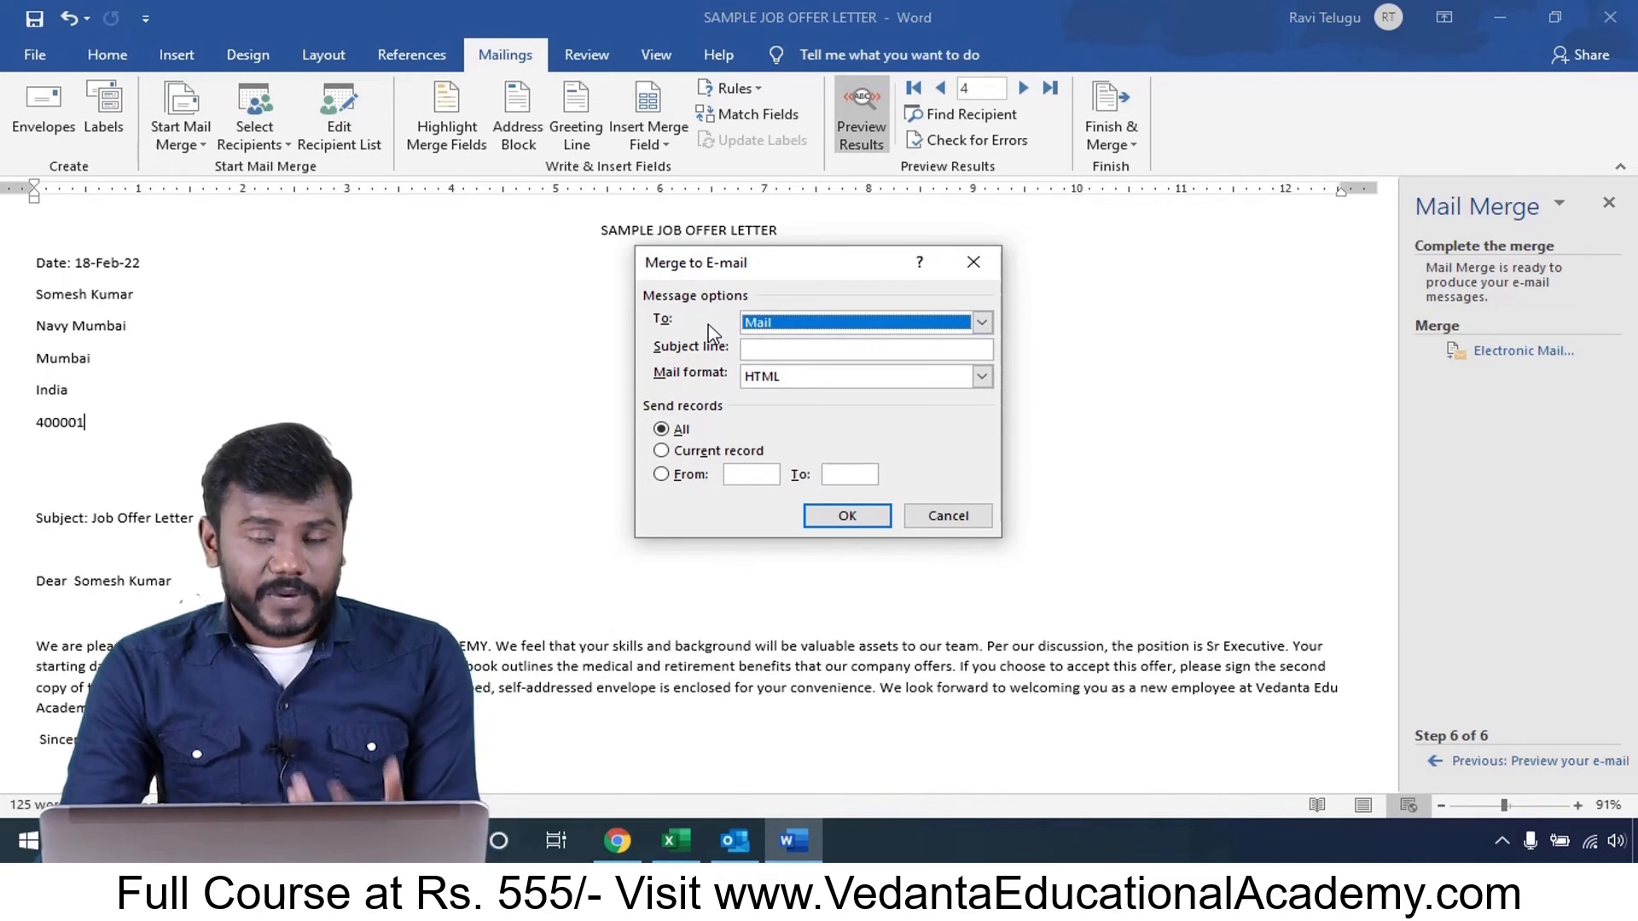
click(982, 321)
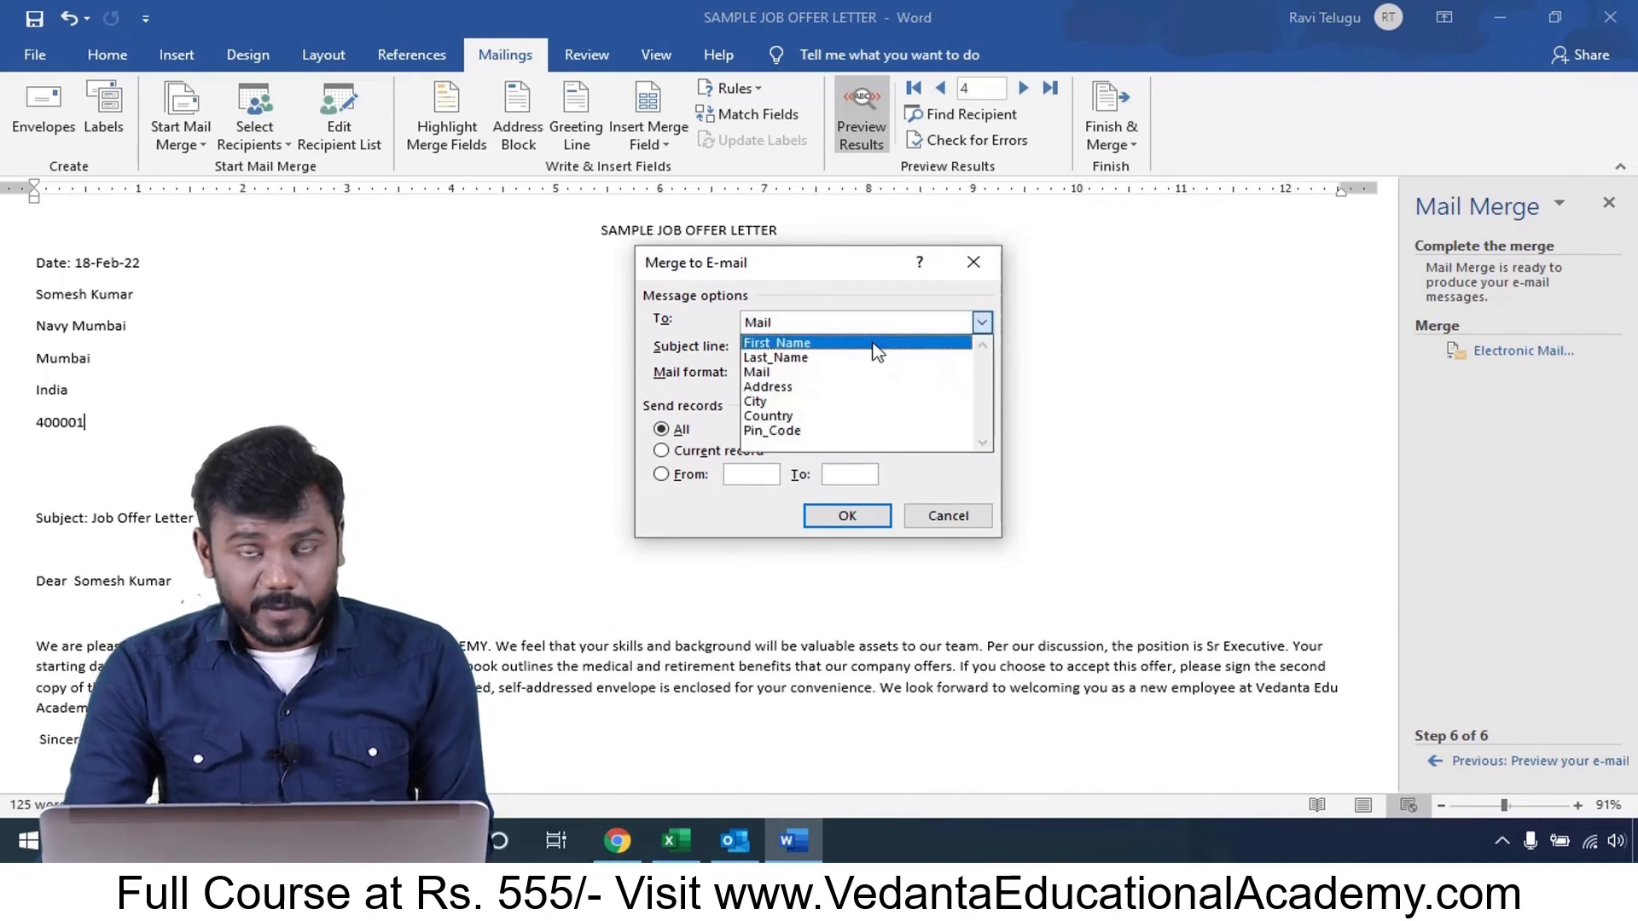
click(827, 374)
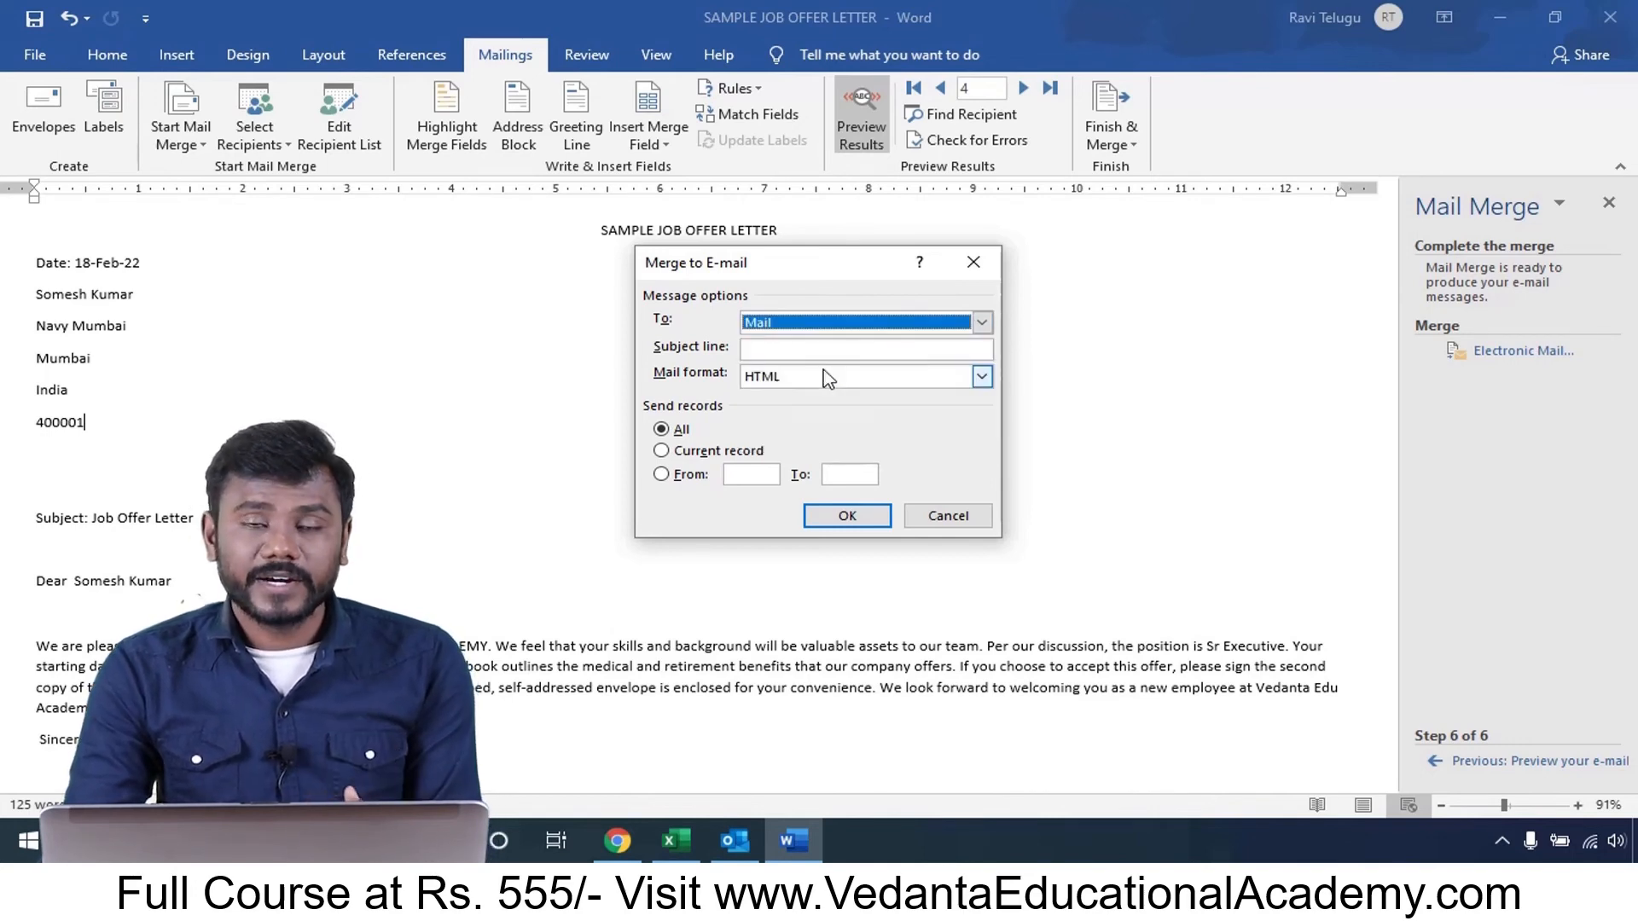
- Set the subject line to "job offer letter" and the mail format to HTML, and send the merged messages to all records
click(774, 350)
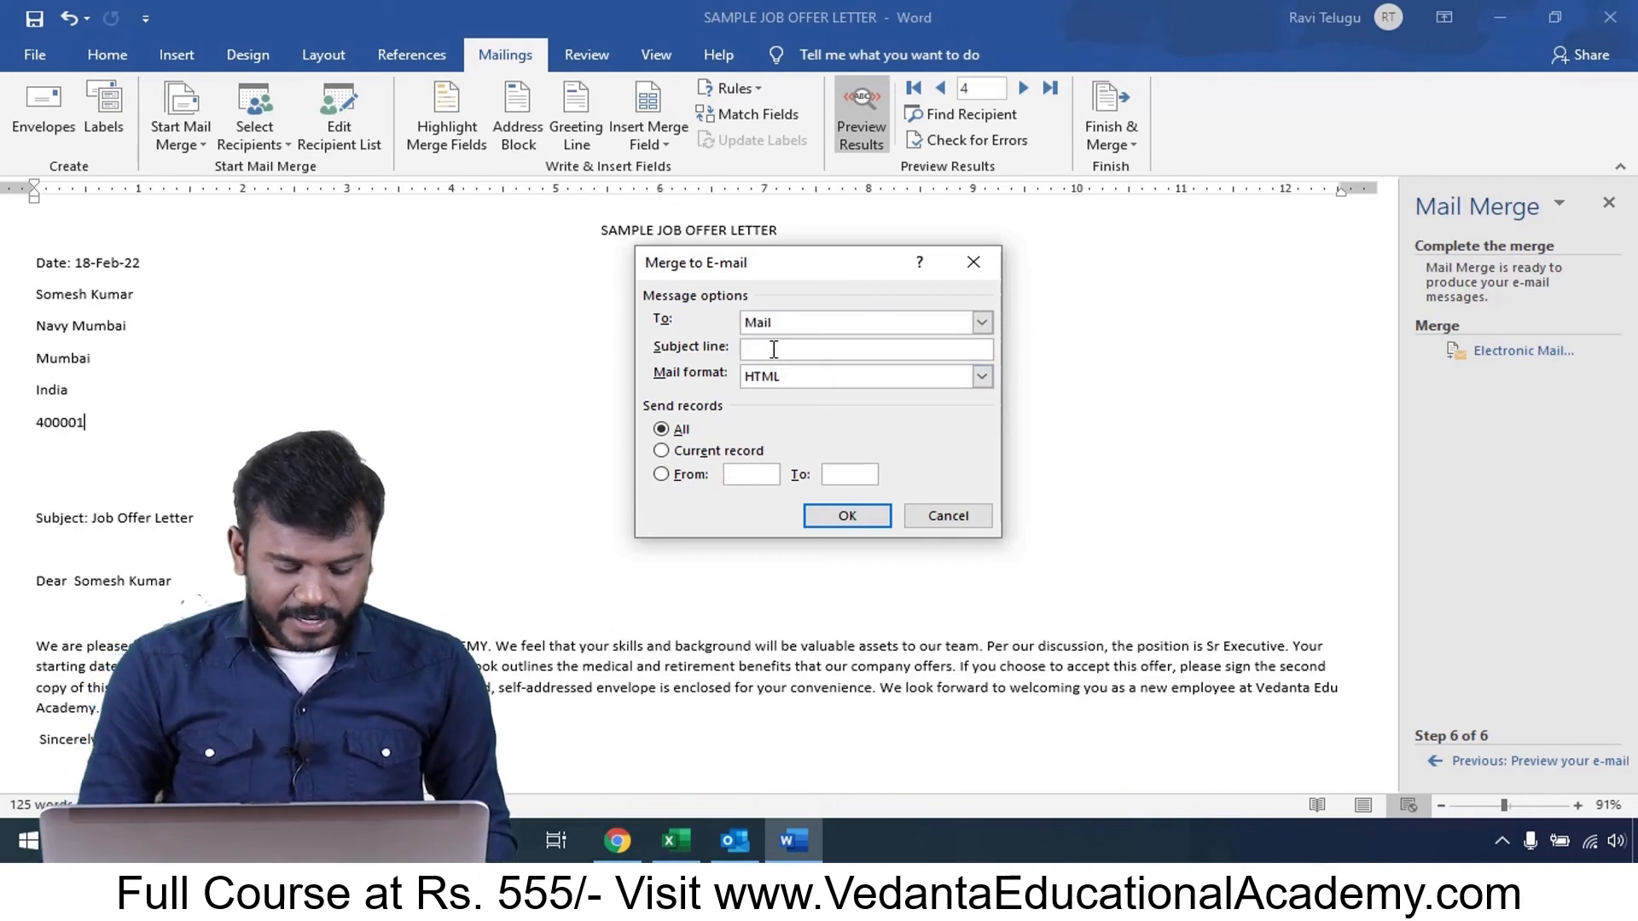
text(job )
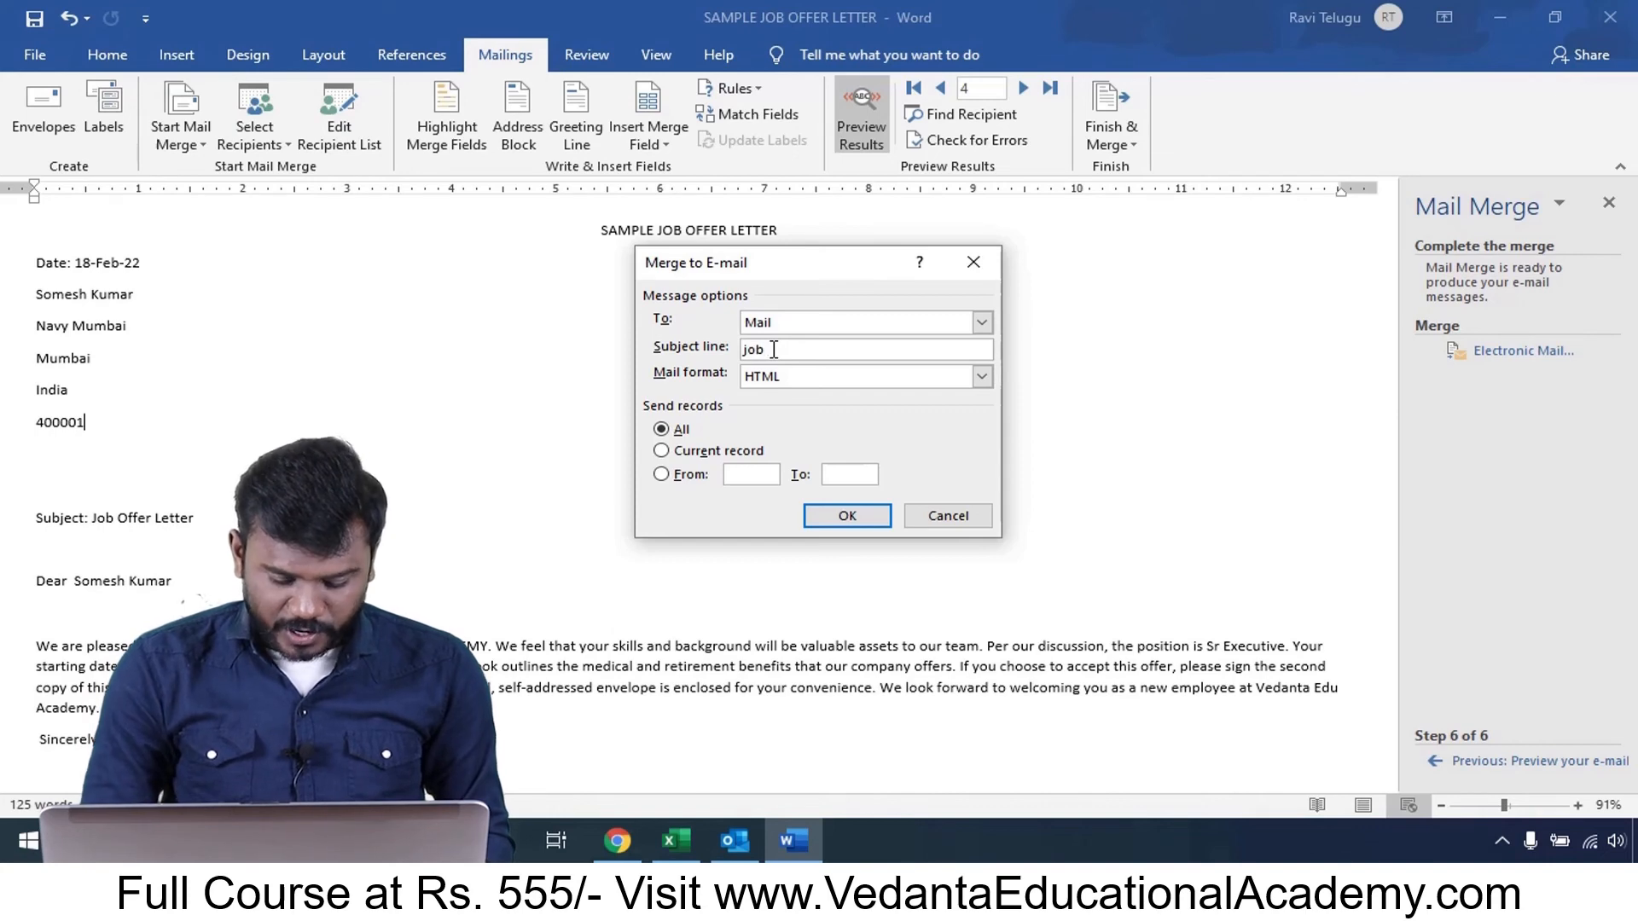
text(offer )
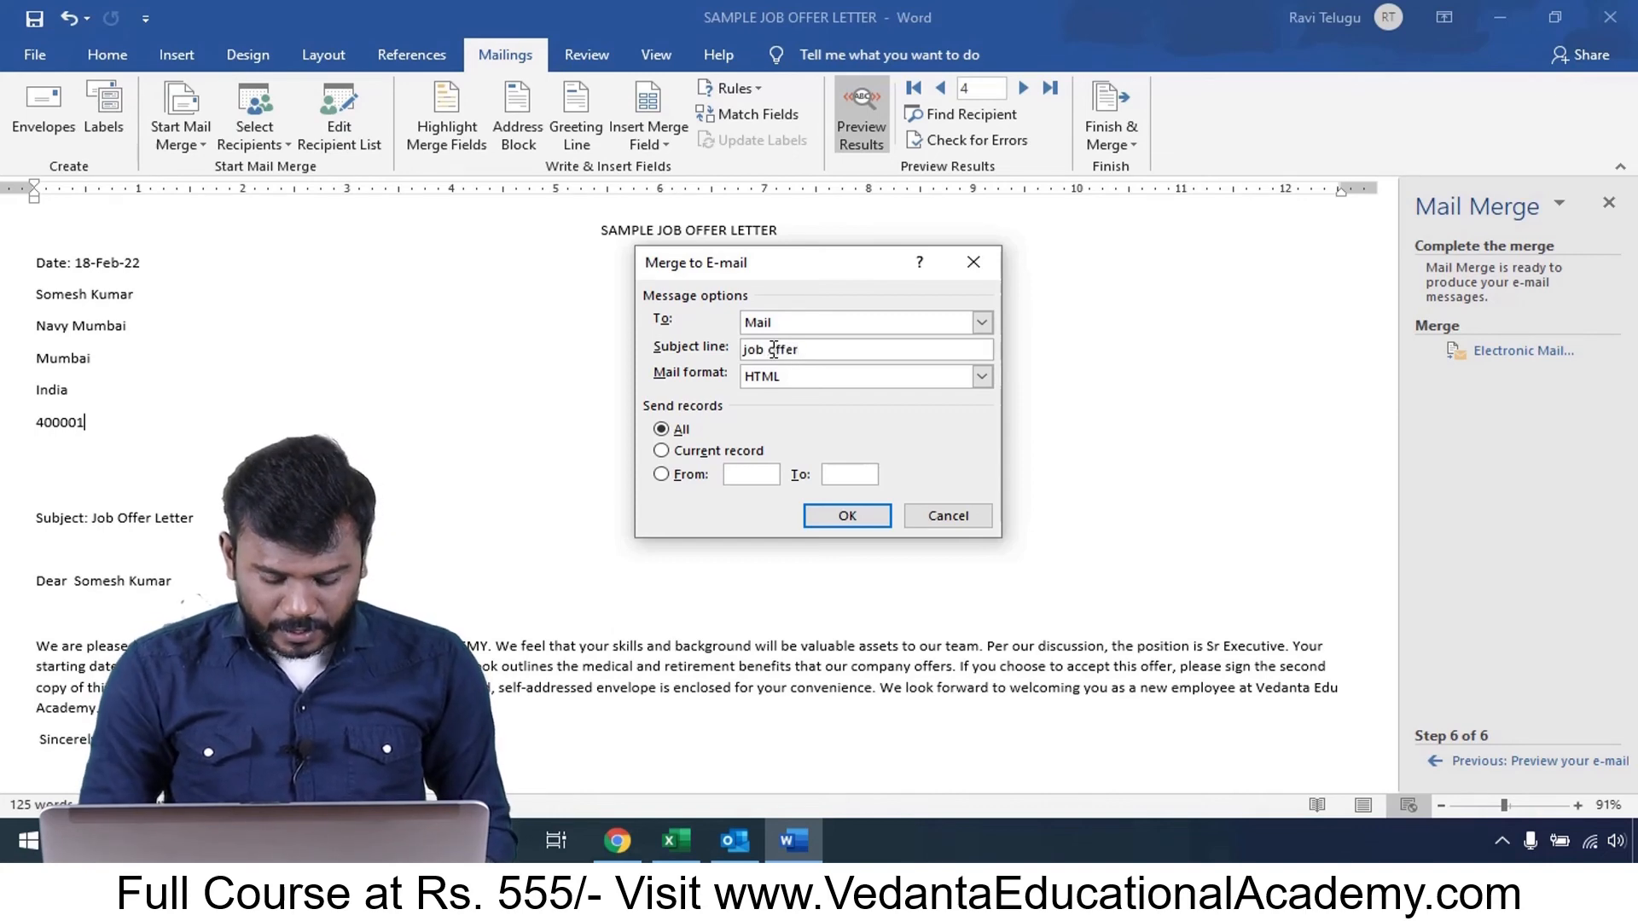
text(letter)
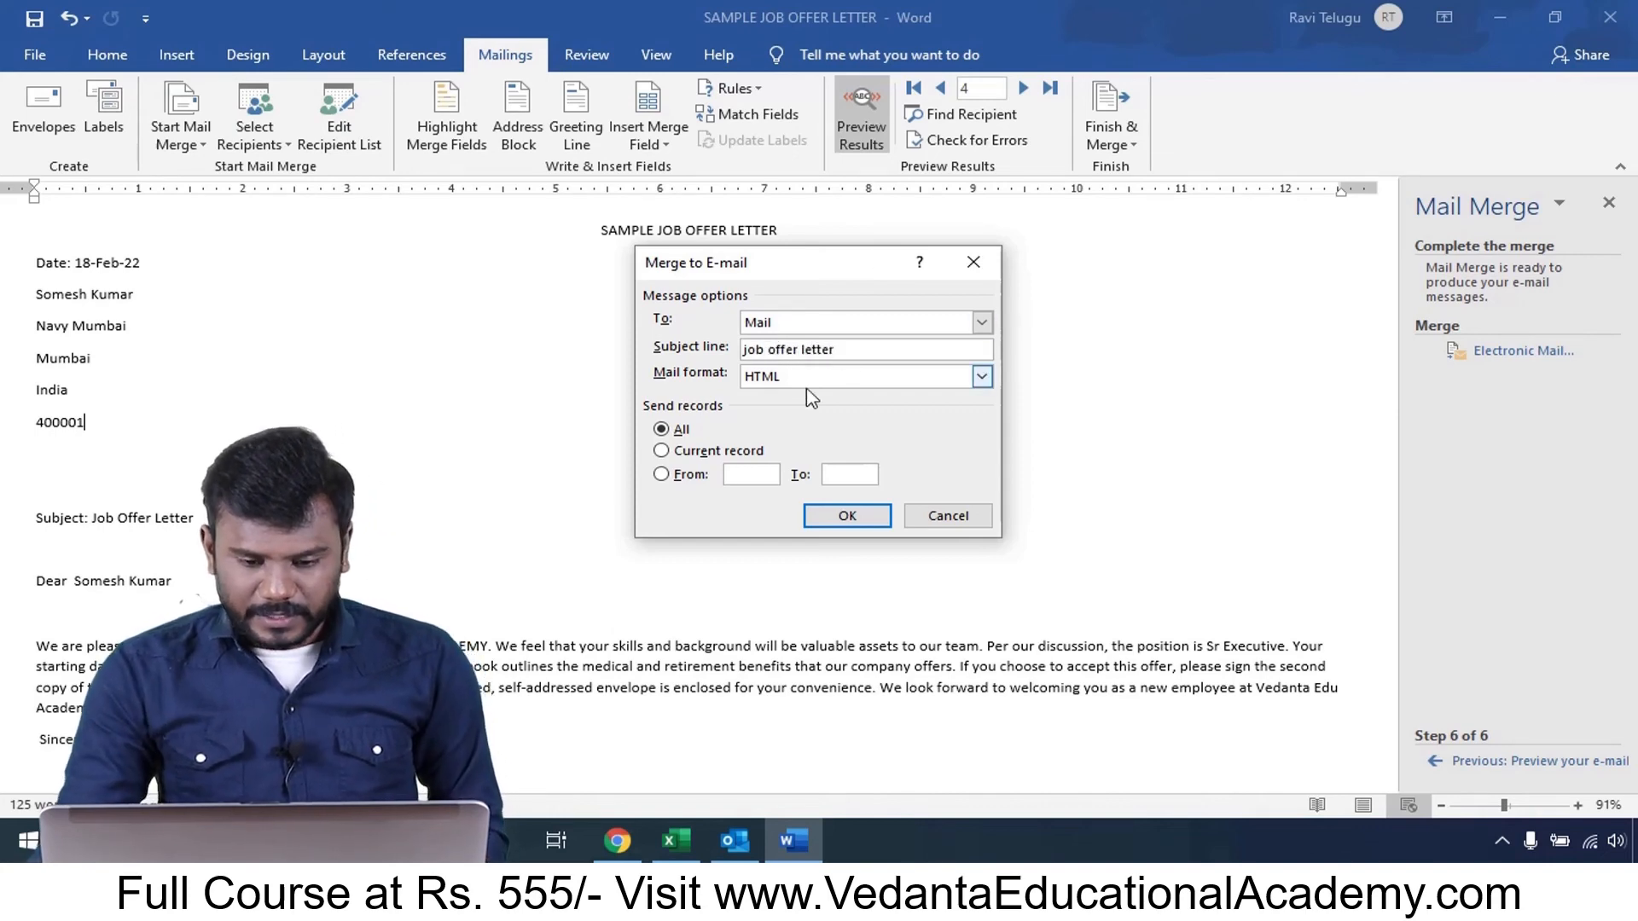
click(813, 385)
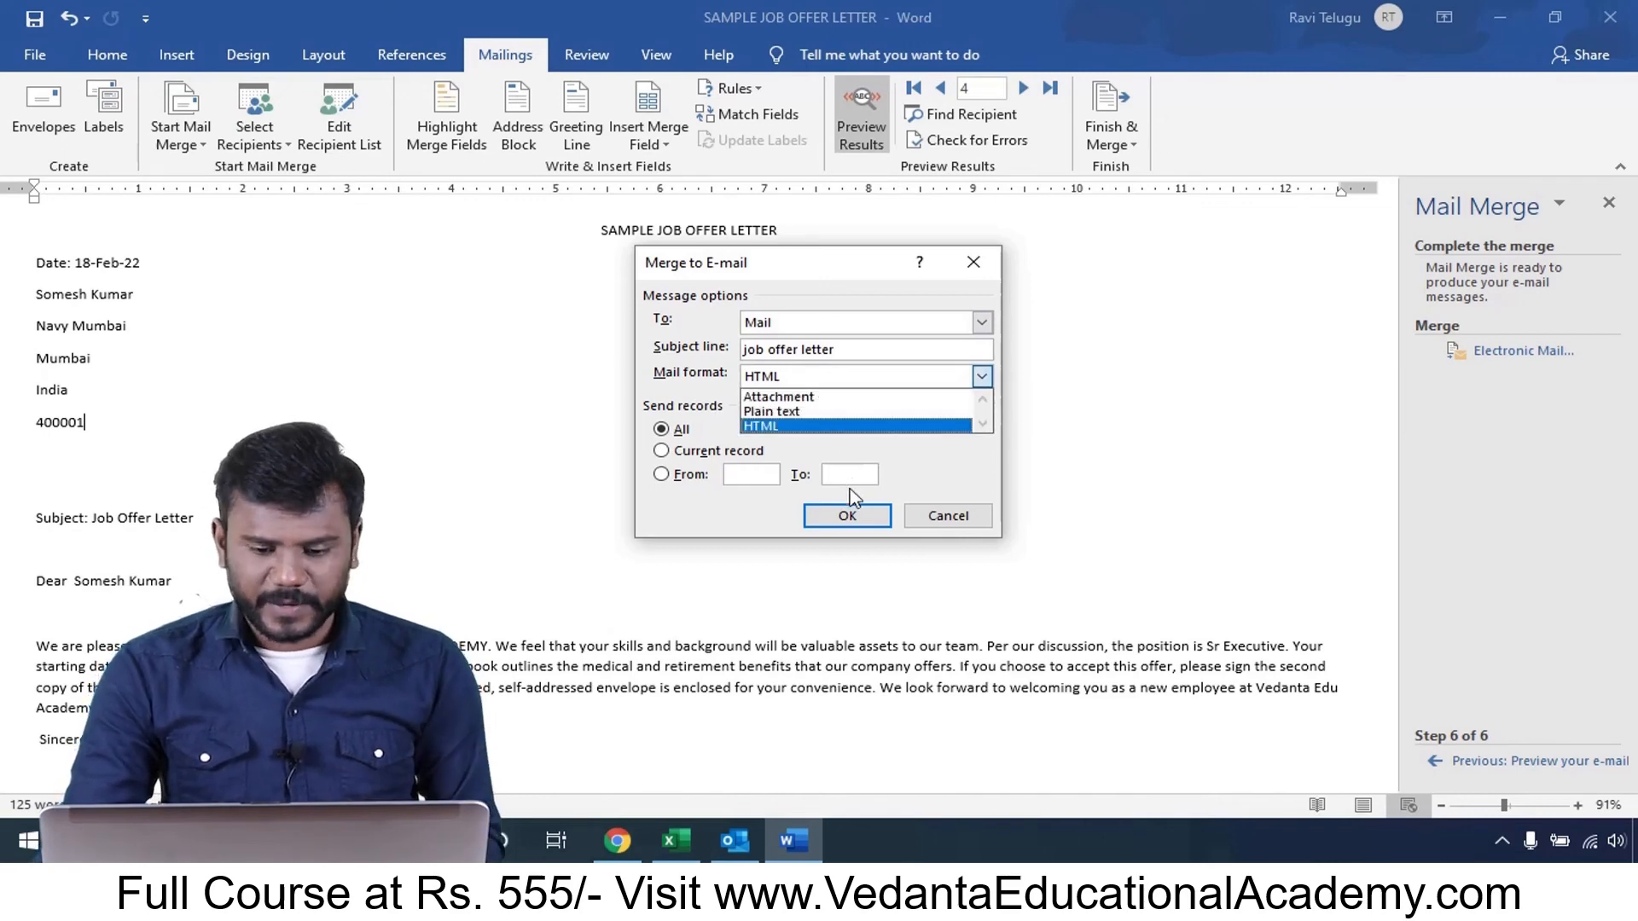
click(854, 438)
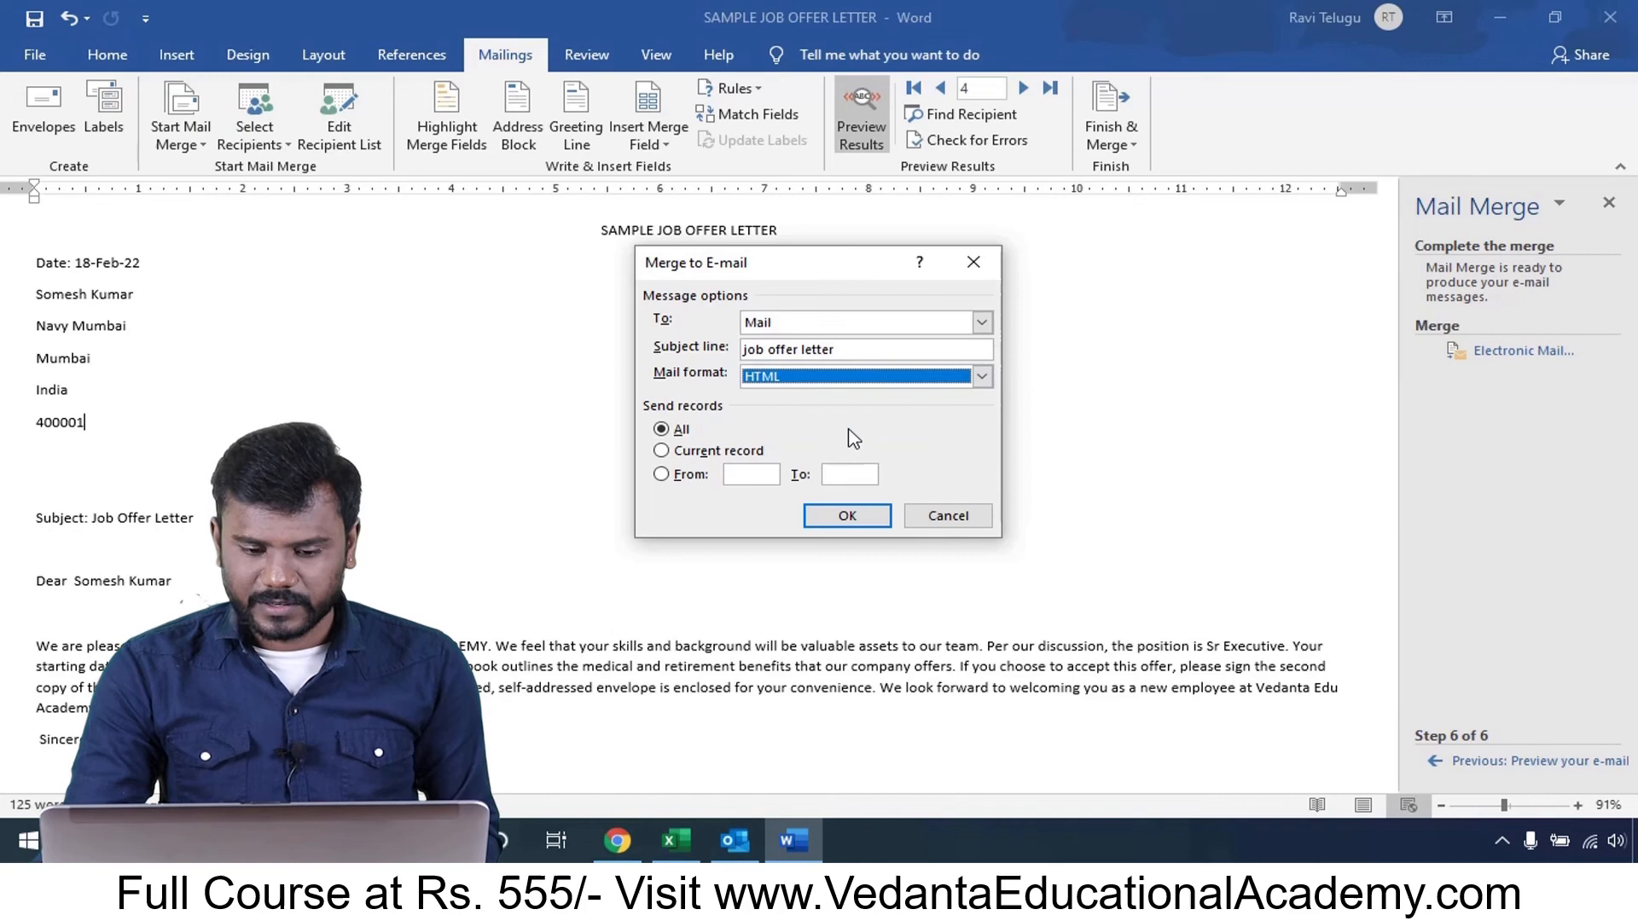
click(849, 518)
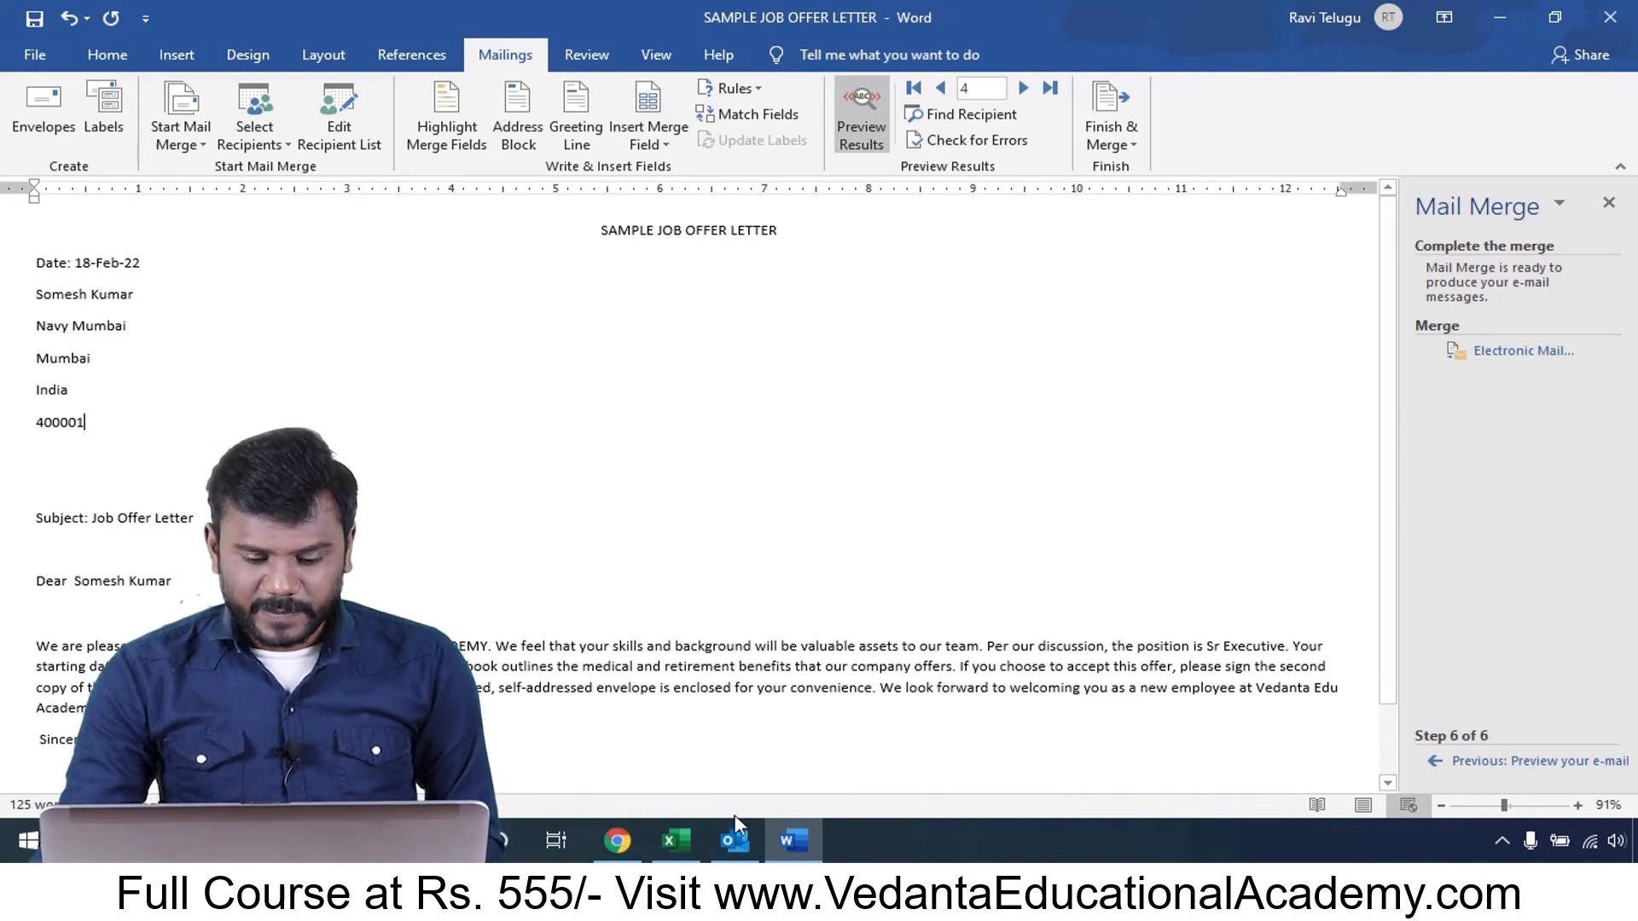
- Check Outlook's Sent Items folder for the merged messages, and open the received job offer letter in the Gmail inbox
click(734, 840)
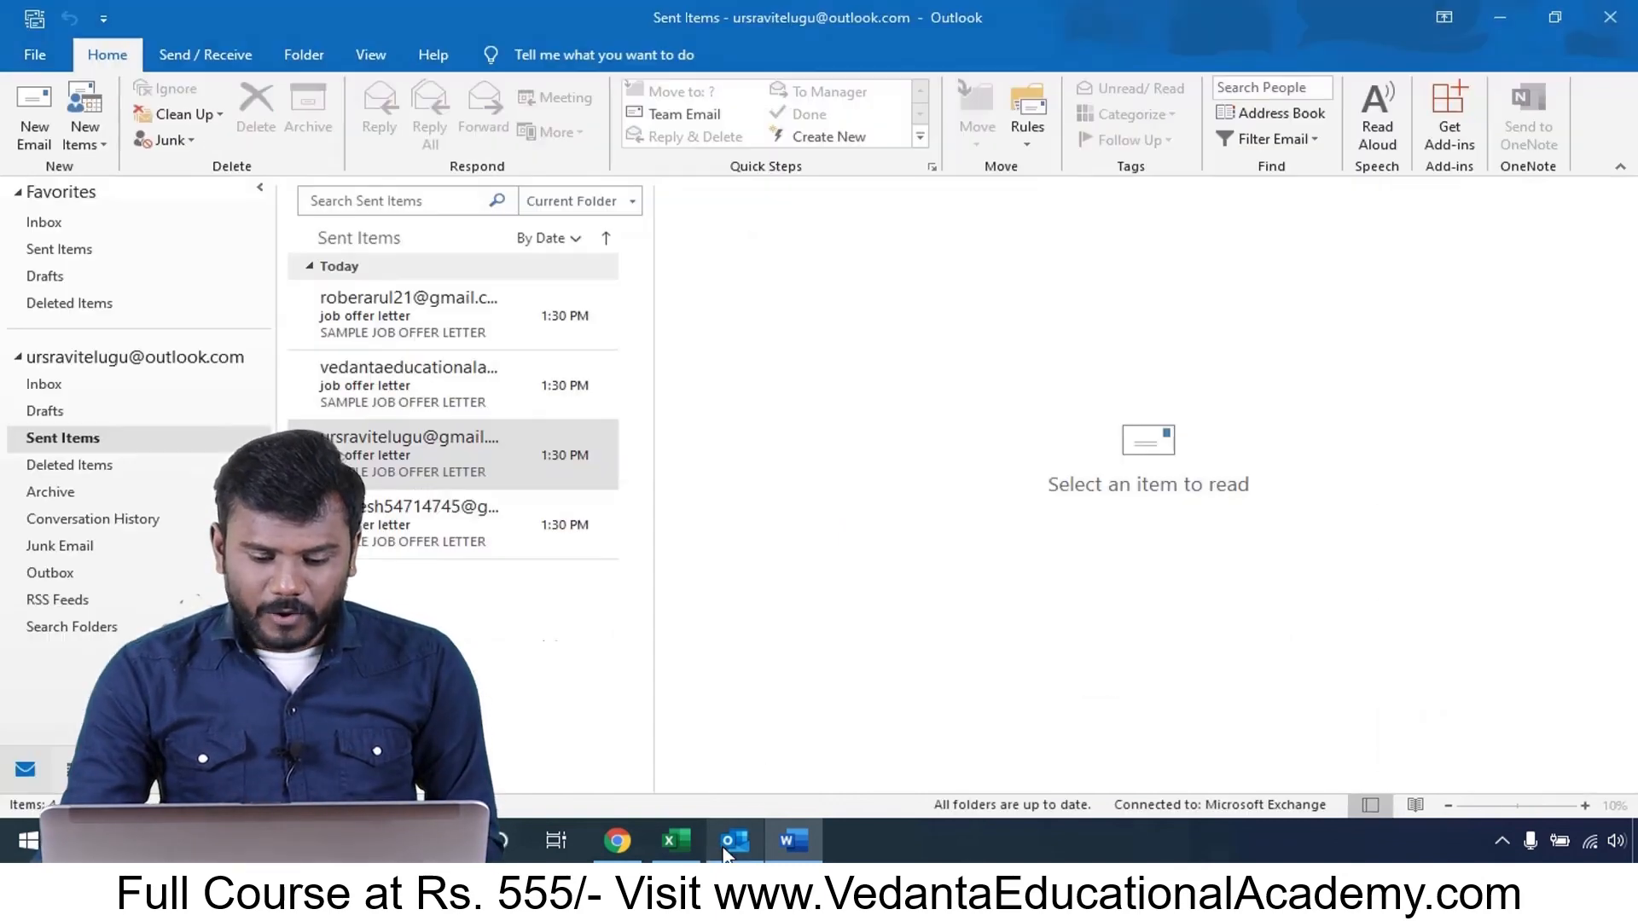
click(78, 439)
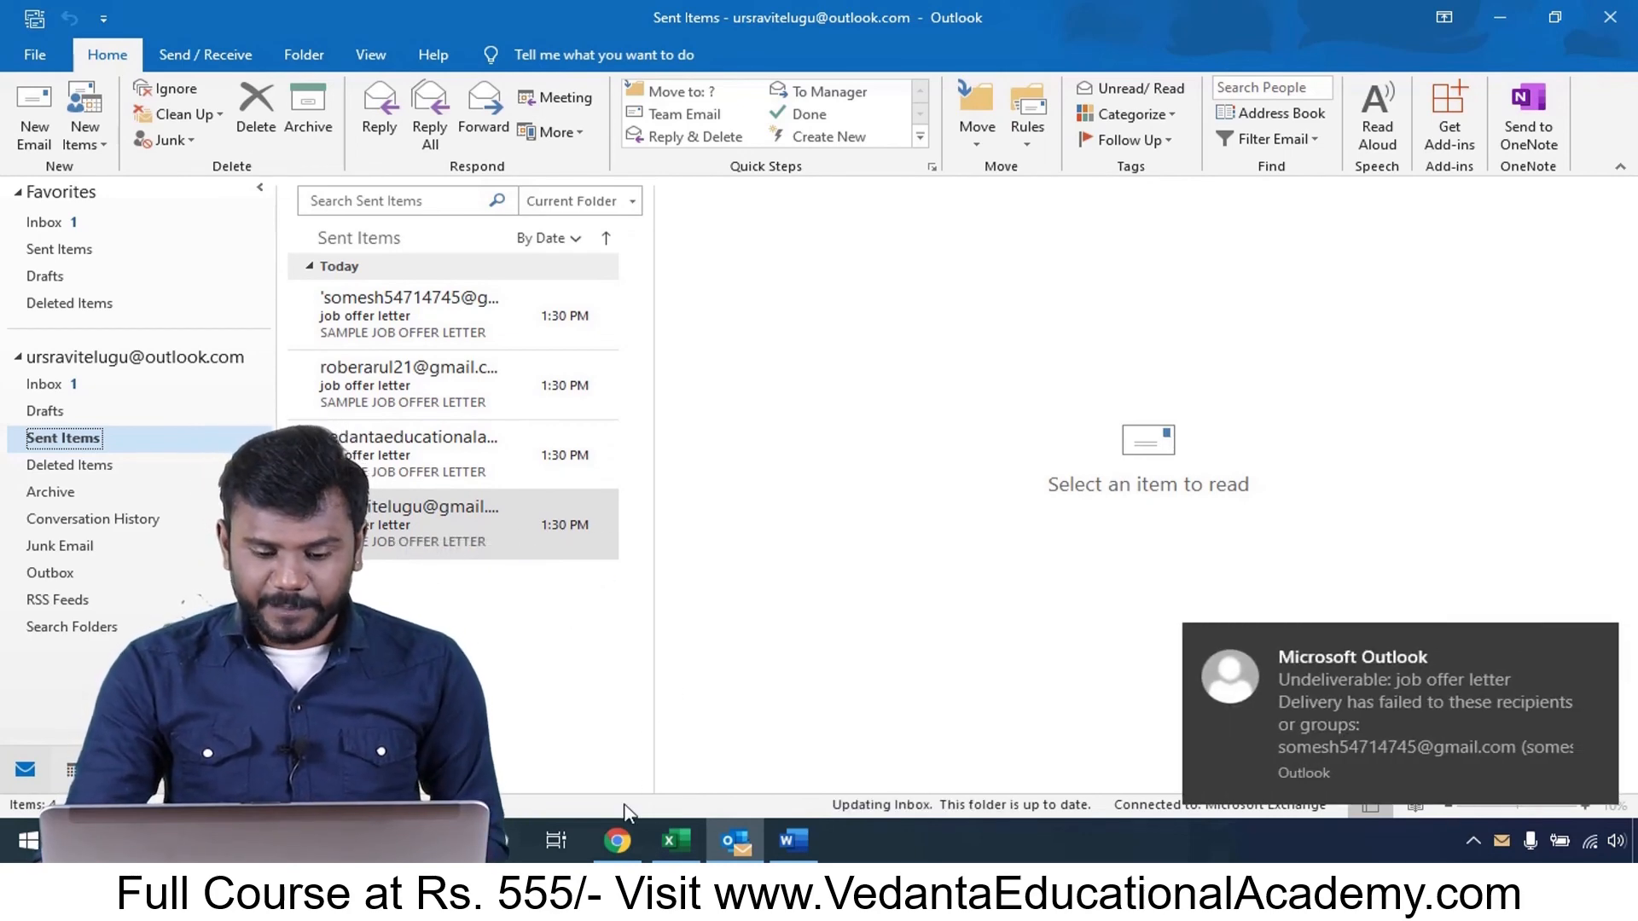
click(615, 846)
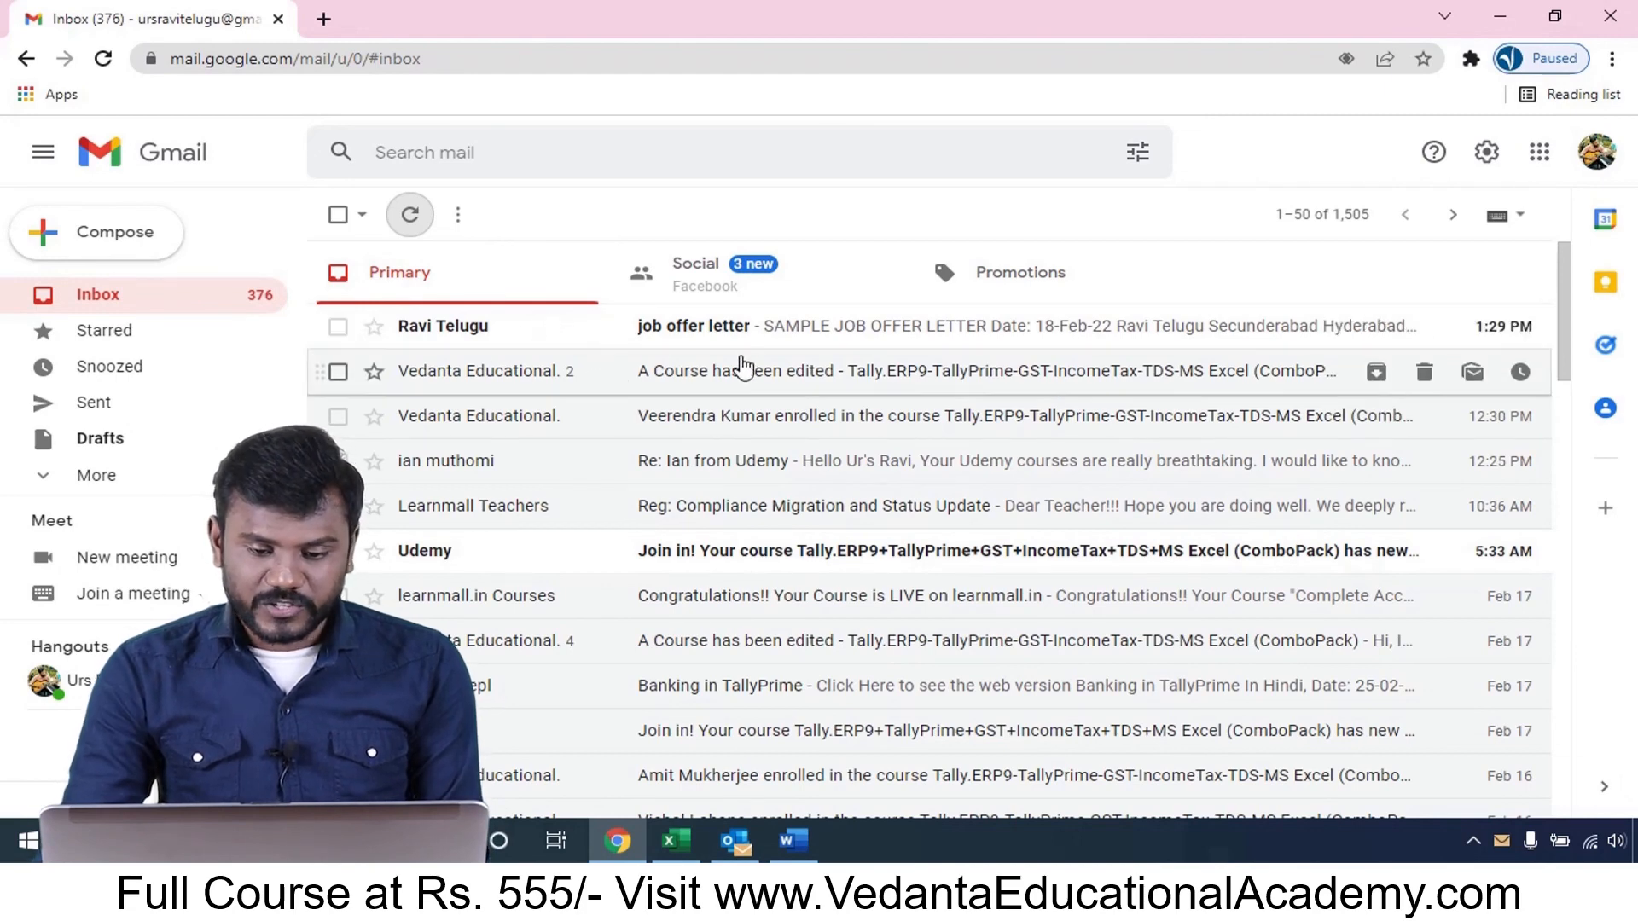
click(756, 333)
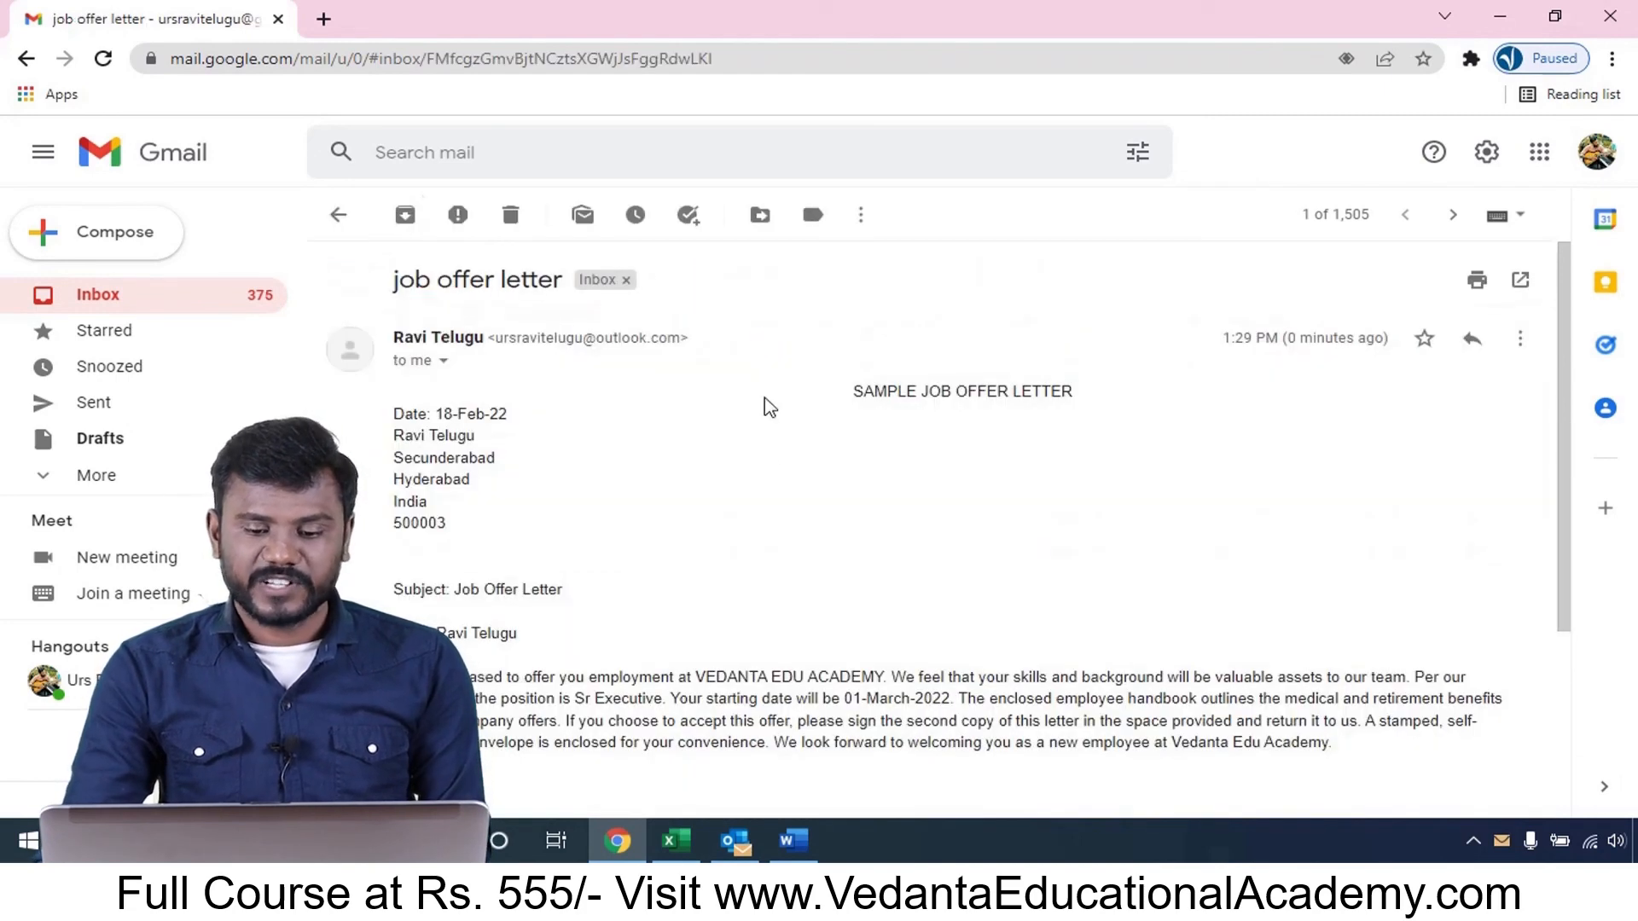
- Read the received job offer letter in Gmail, from the recipient's address block down to the signature
scroll(779, 478, down, 3)
scroll(785, 484, up, 3)
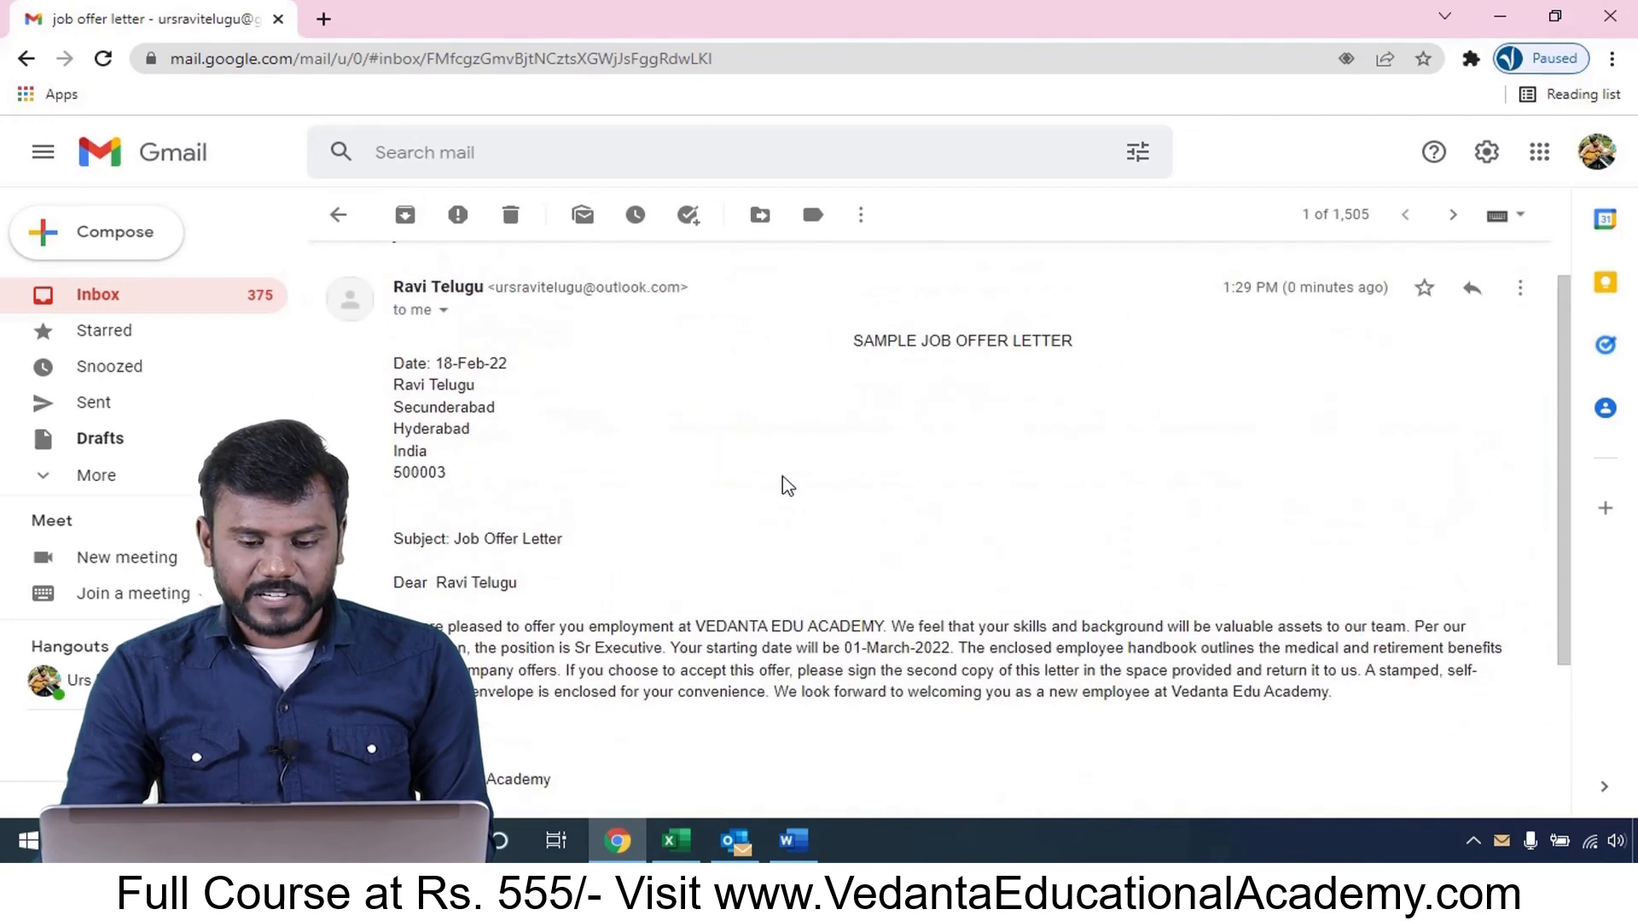
scroll(787, 484, down, 2)
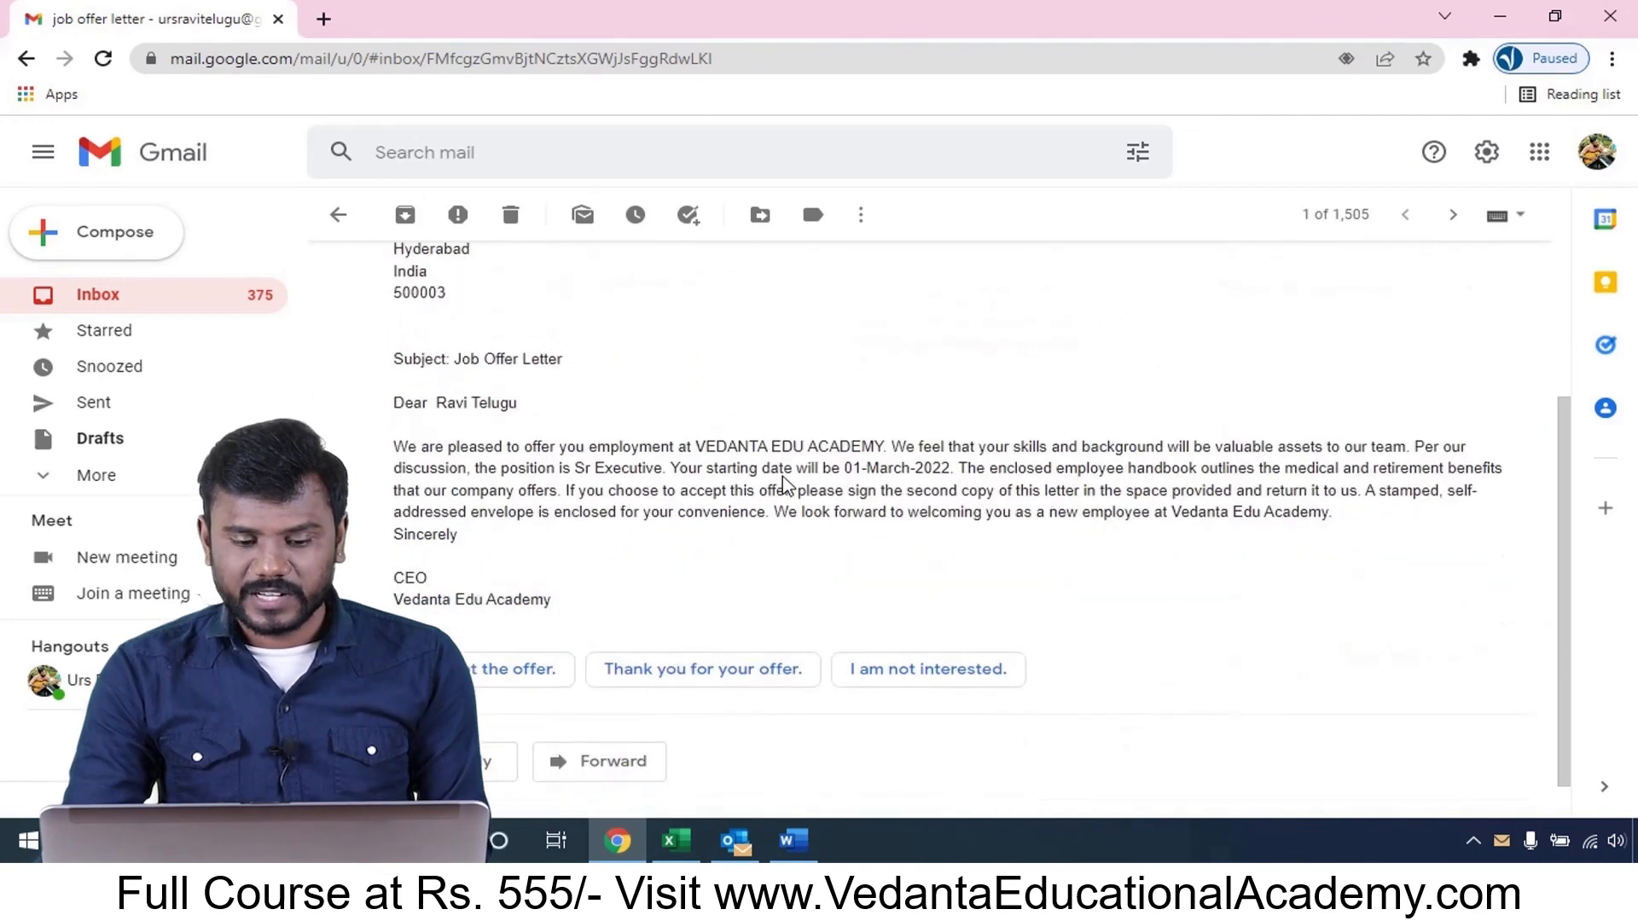
scroll(779, 478, up, 2)
drag(419, 369, 824, 570)
click(809, 516)
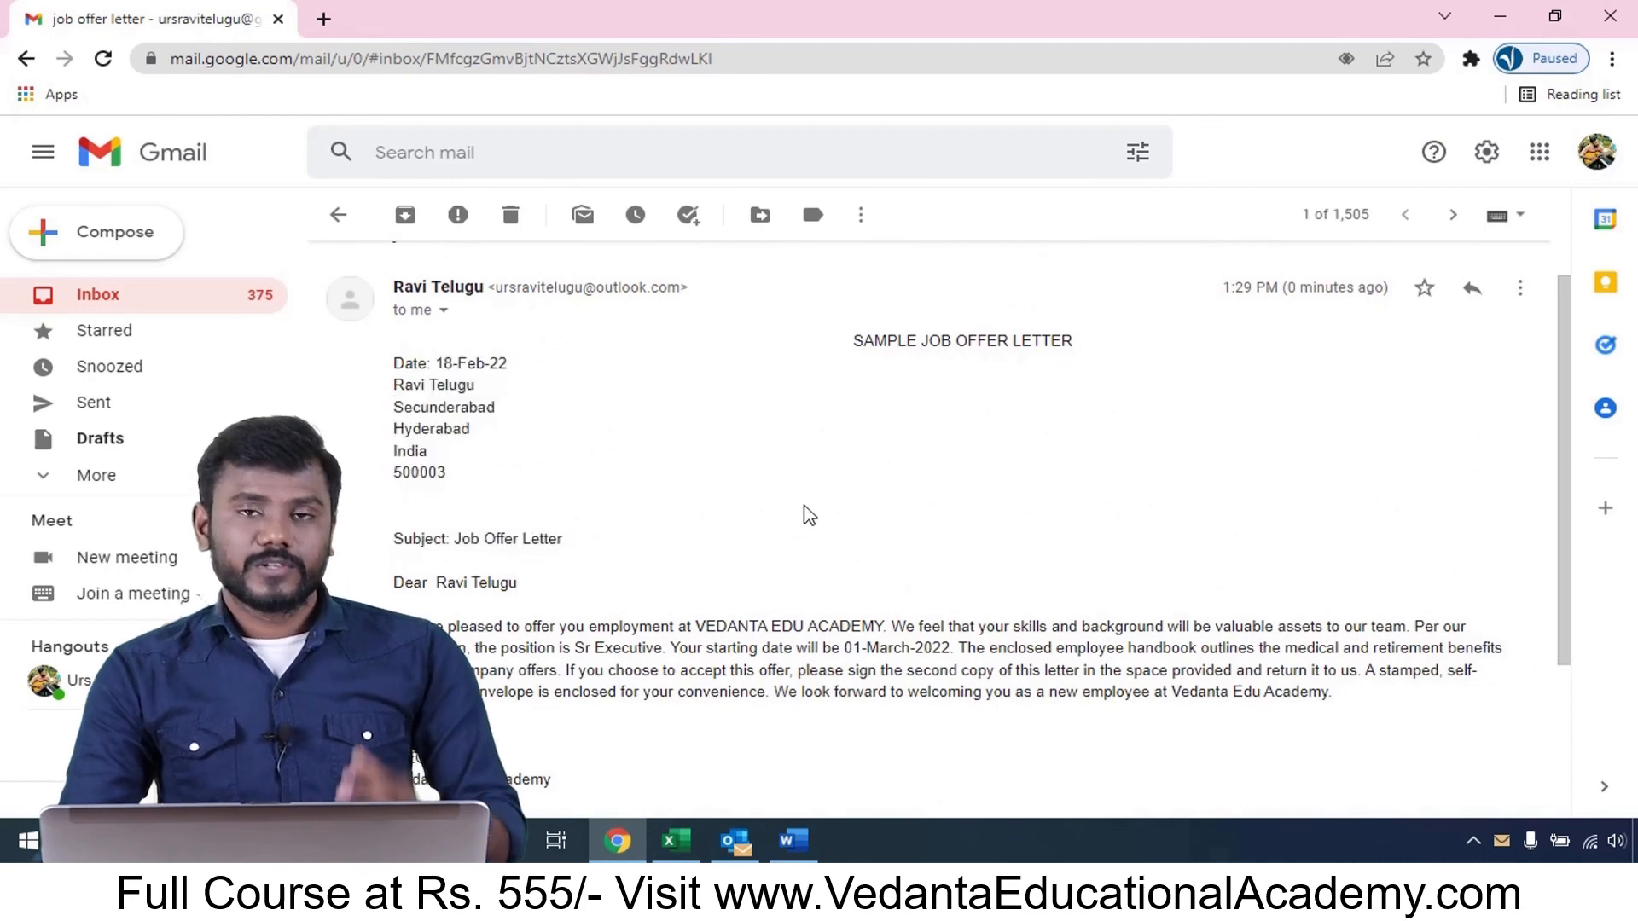
scroll(809, 515, down, 3)
- Look at Outlook's Sent Items once more, return to the Gmail inbox and reopen the job offer letter message
click(733, 841)
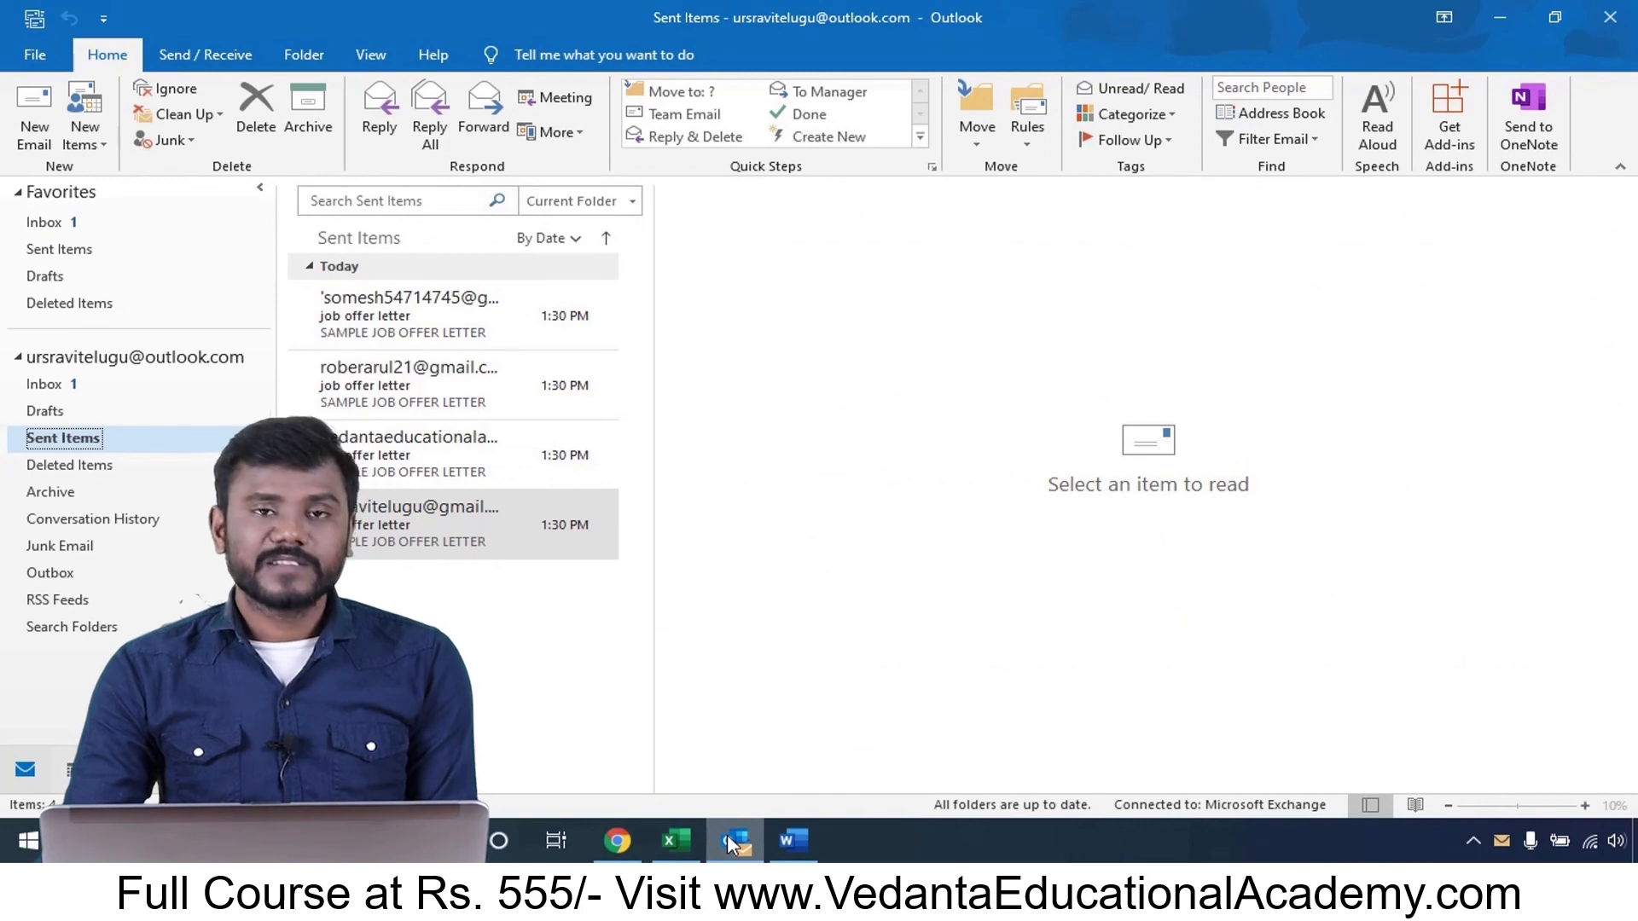
click(621, 839)
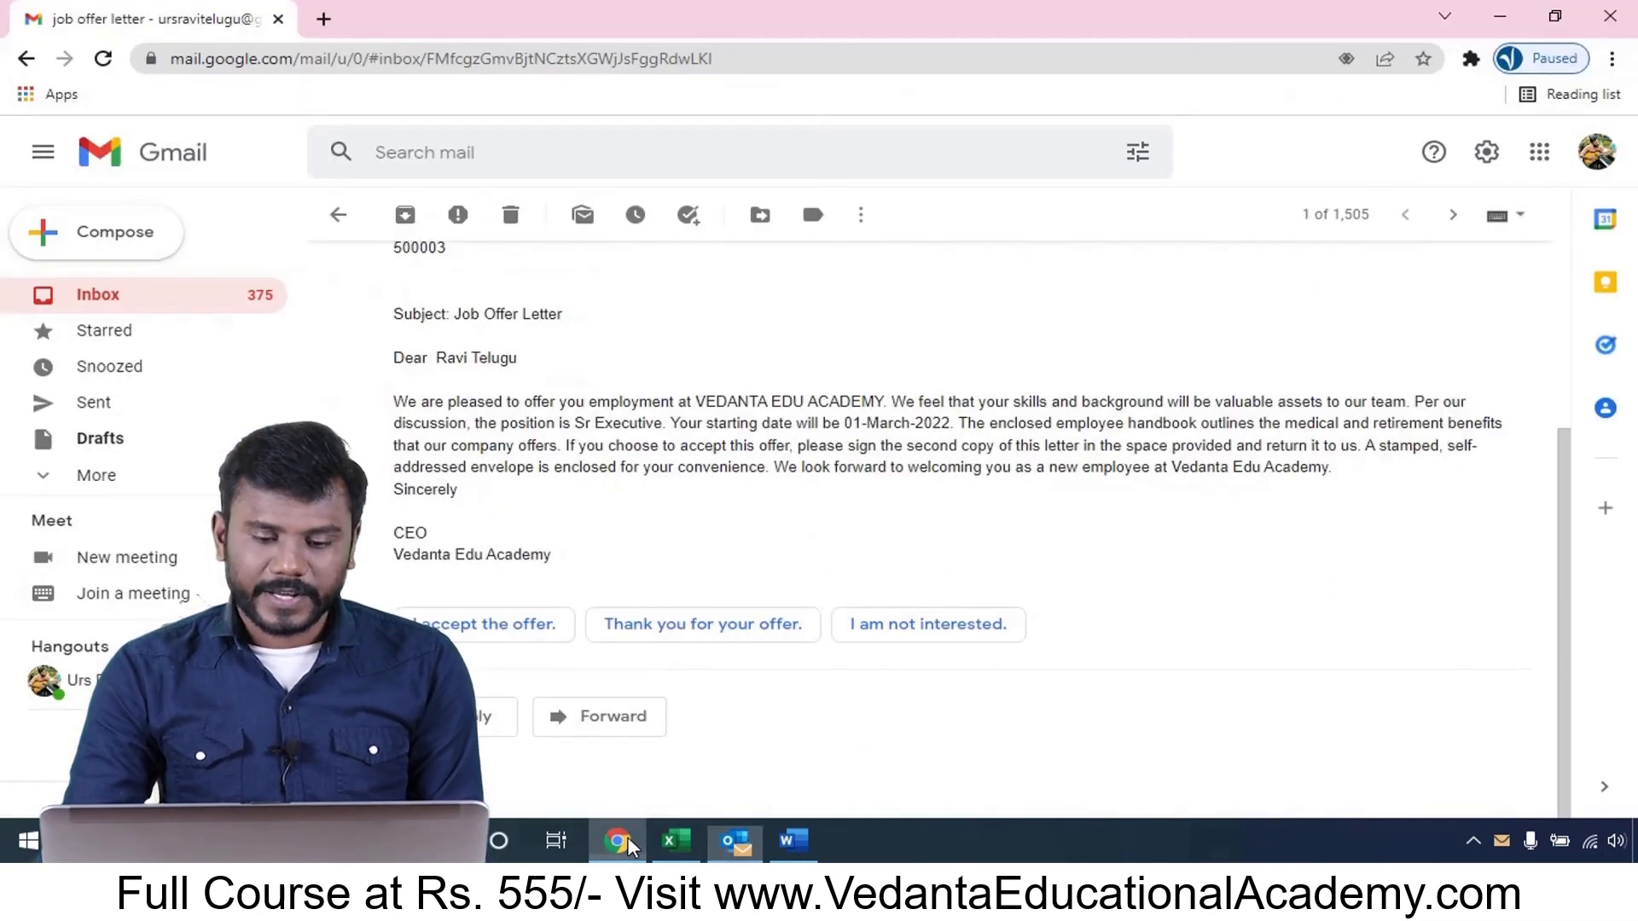
click(178, 308)
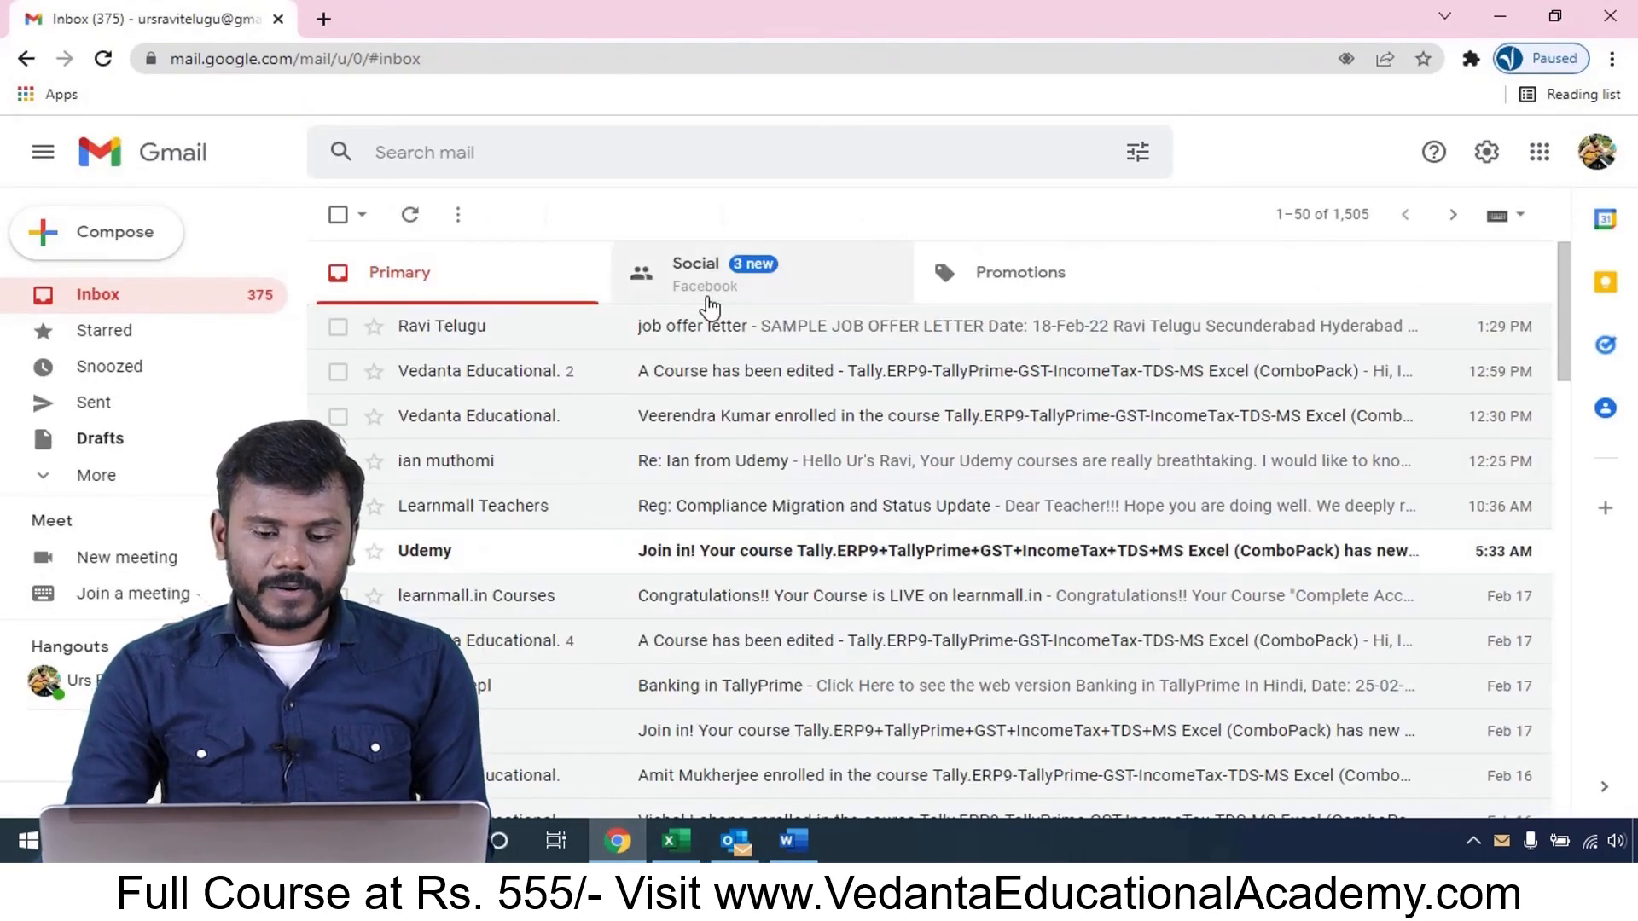
click(664, 328)
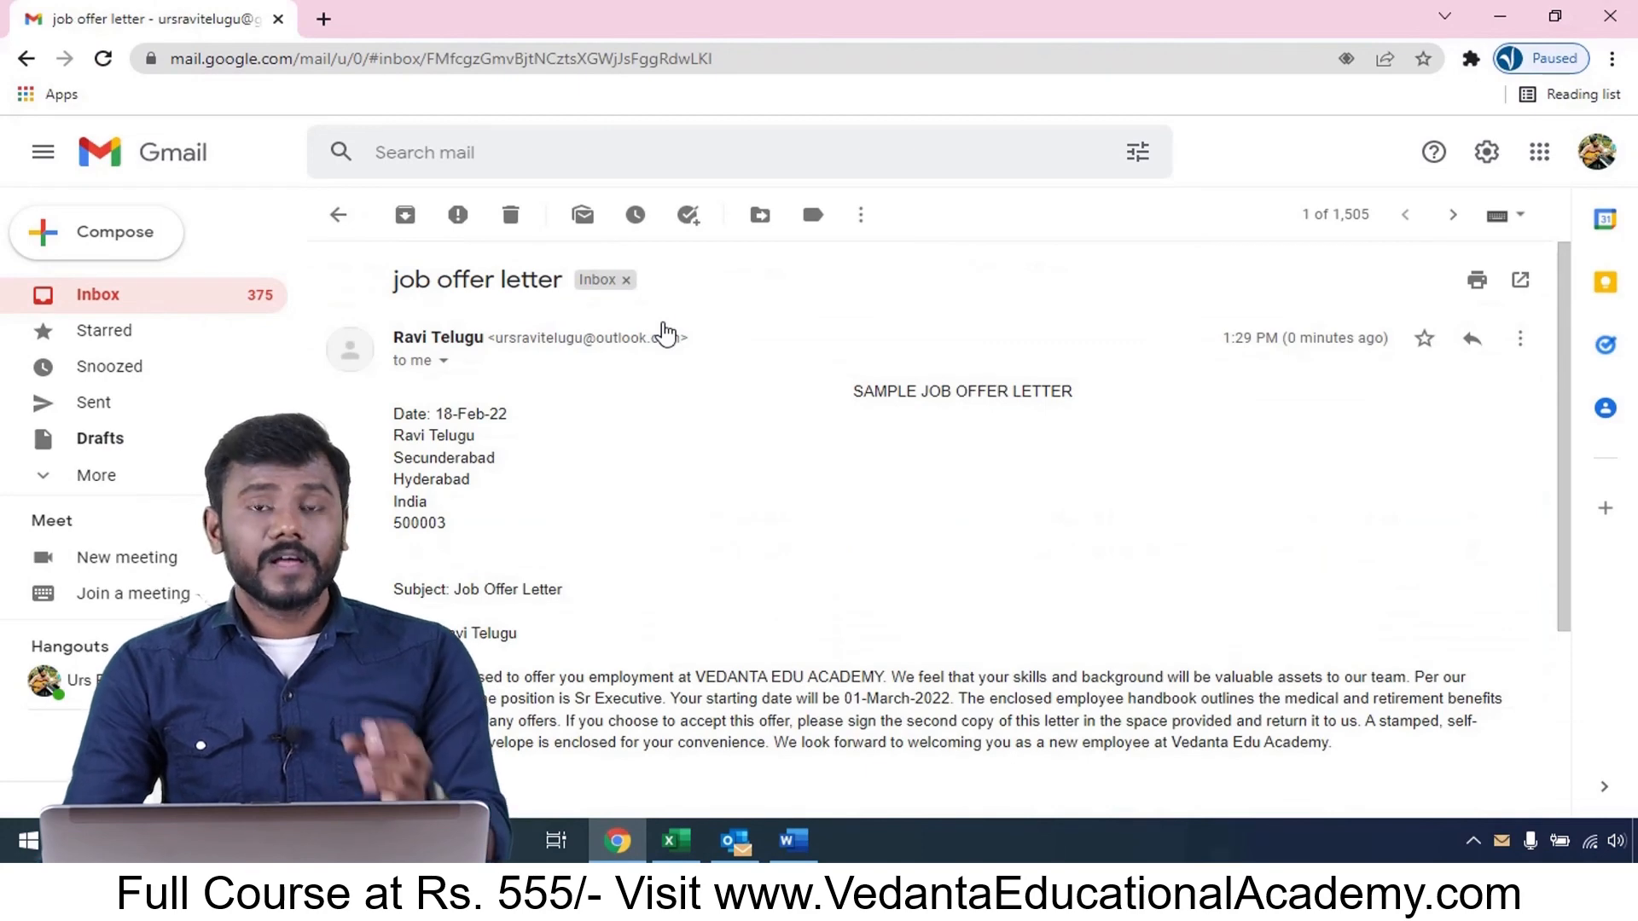